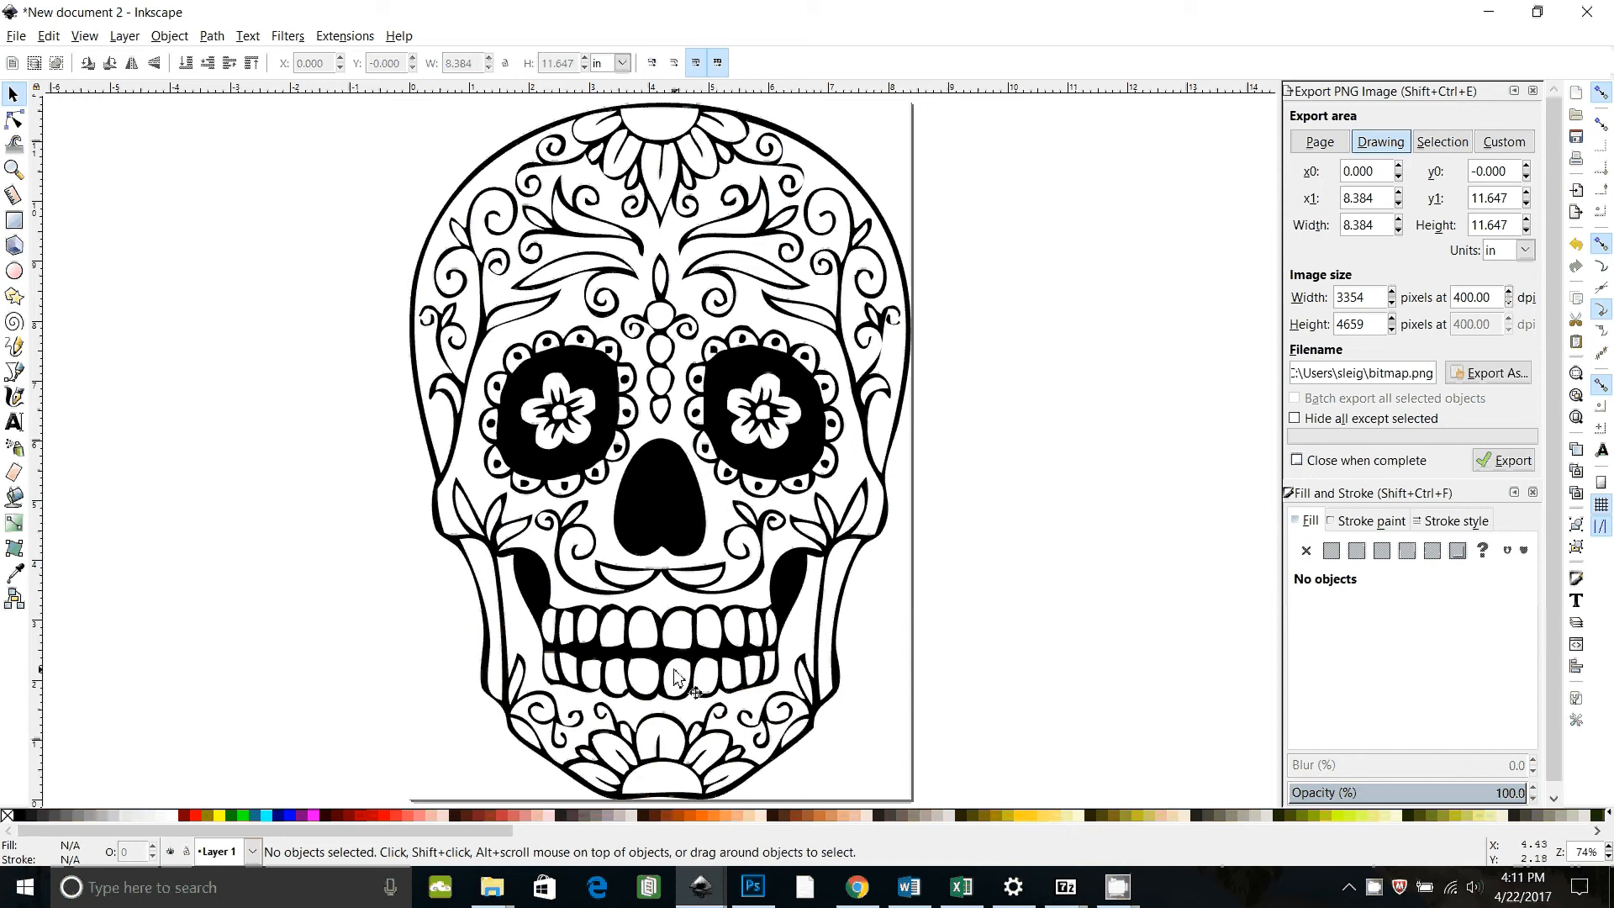
Step: Zoom in and out to inspect the skull image's line detail
key("minus")
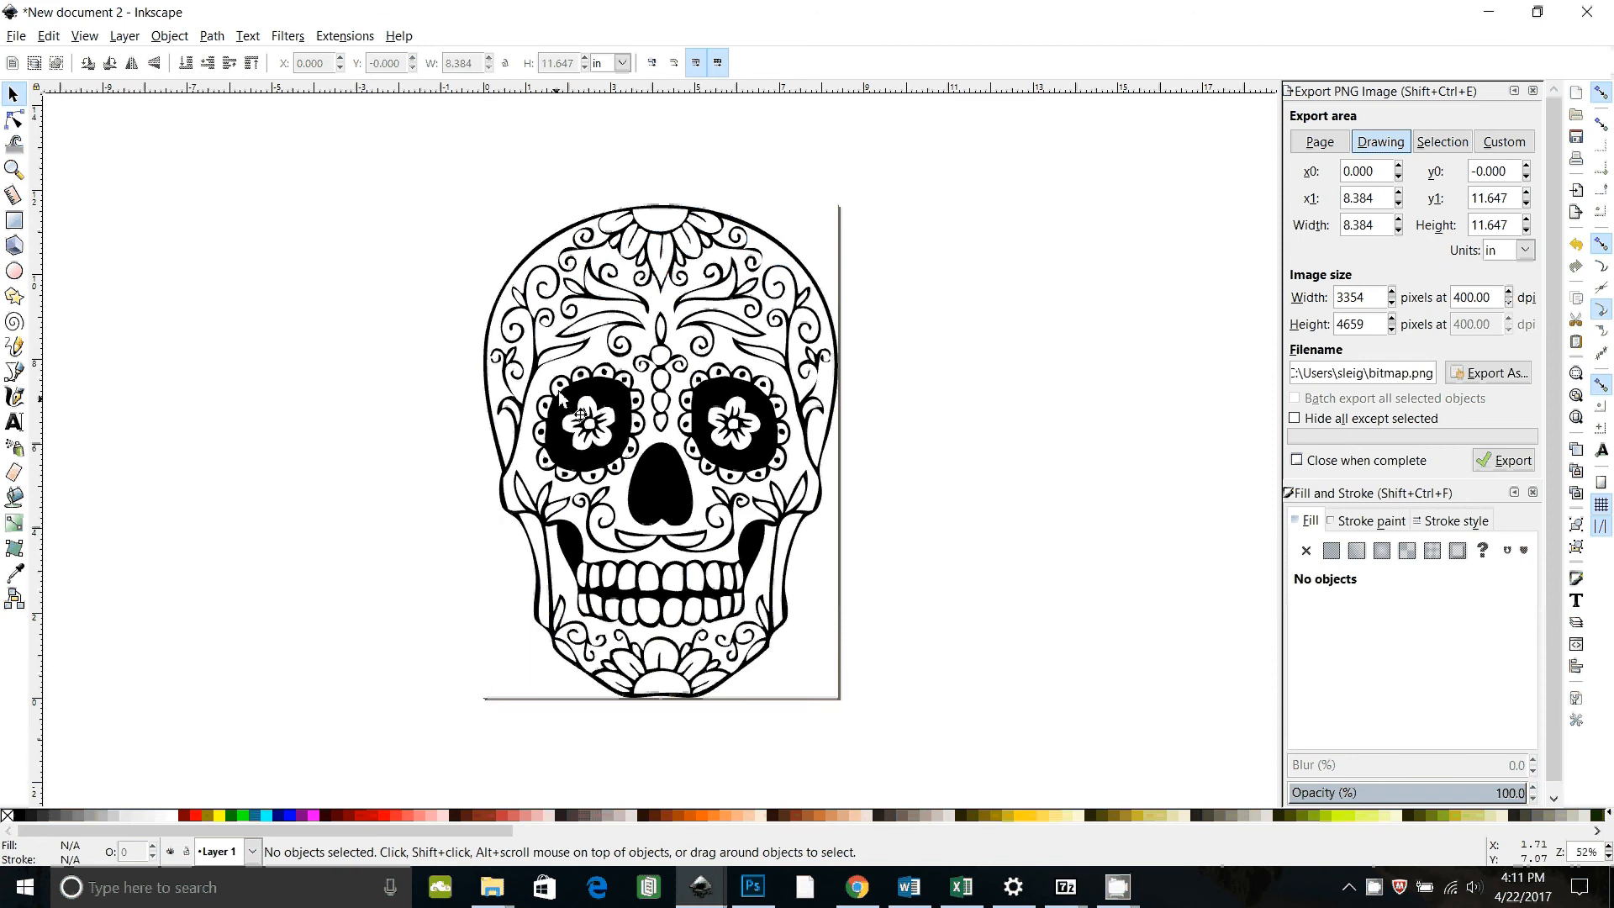
key("plus")
key("plus")
key("plus")
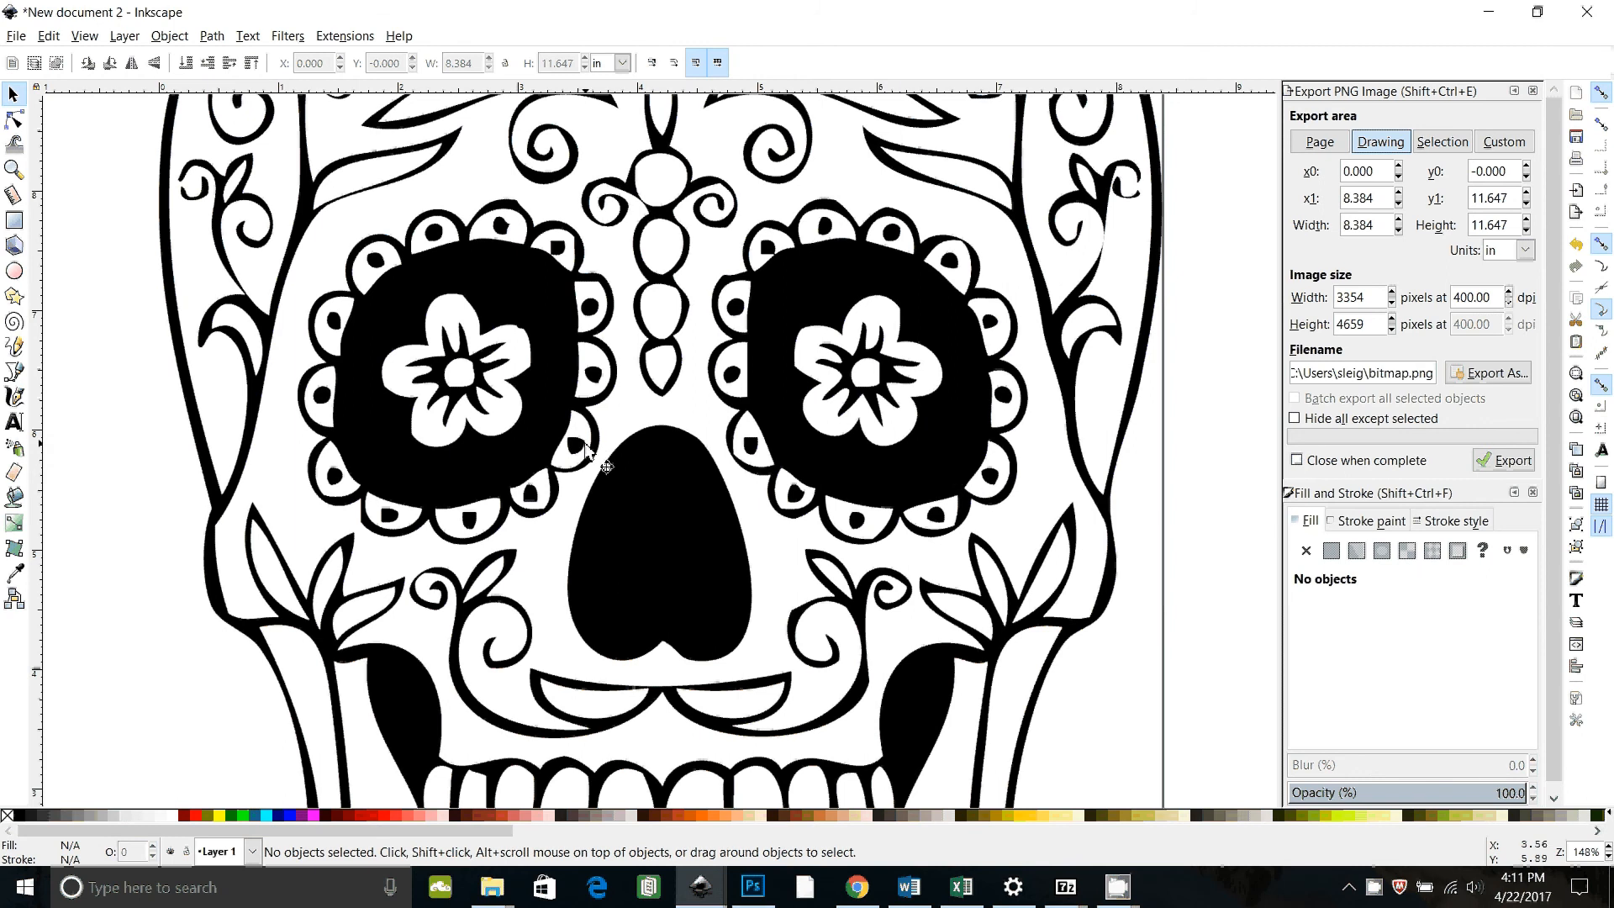
key("minus")
key("minus")
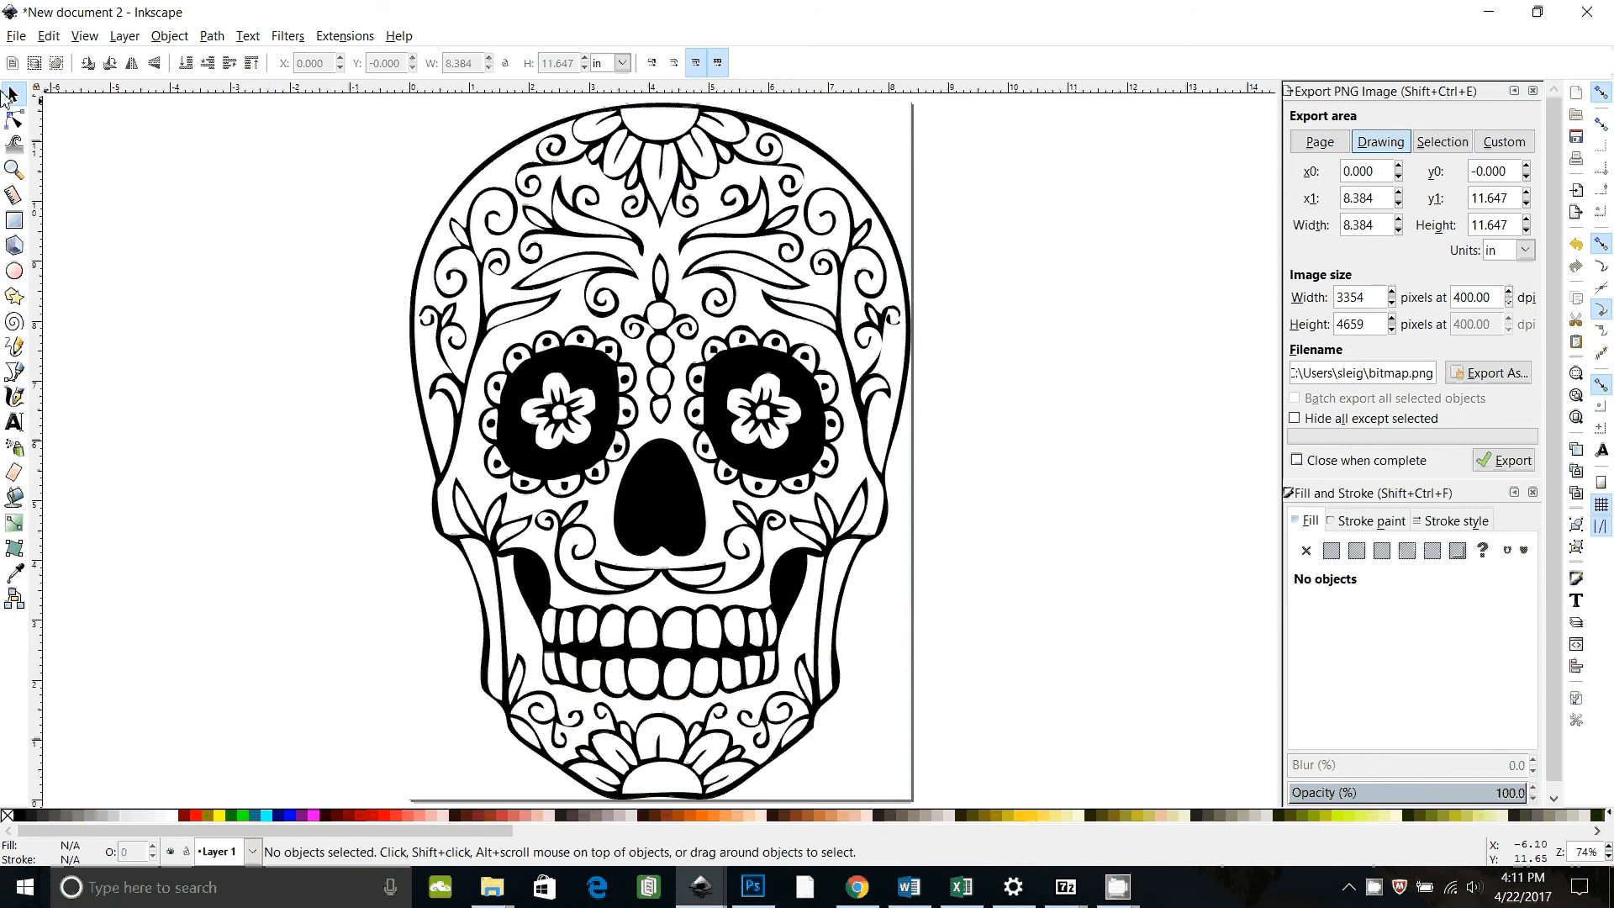
Step: Trace the skull bitmap with Brightness cutoff, raising the threshold to 0.490, and close the Trace Bitmap dialog
left_click(557, 155)
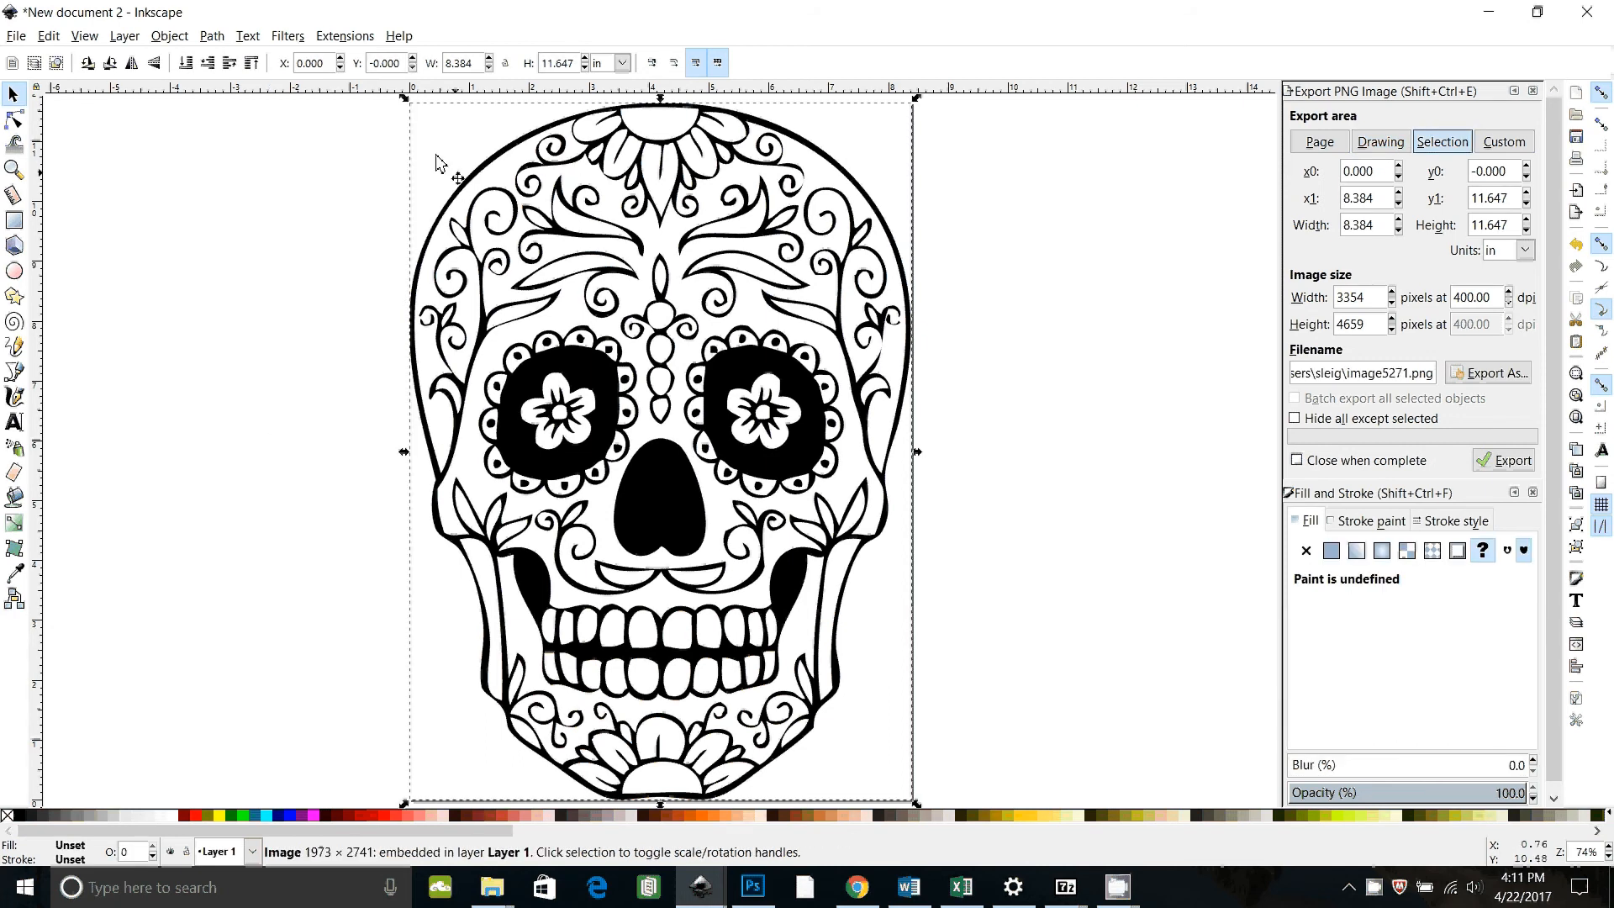
left_click(210, 36)
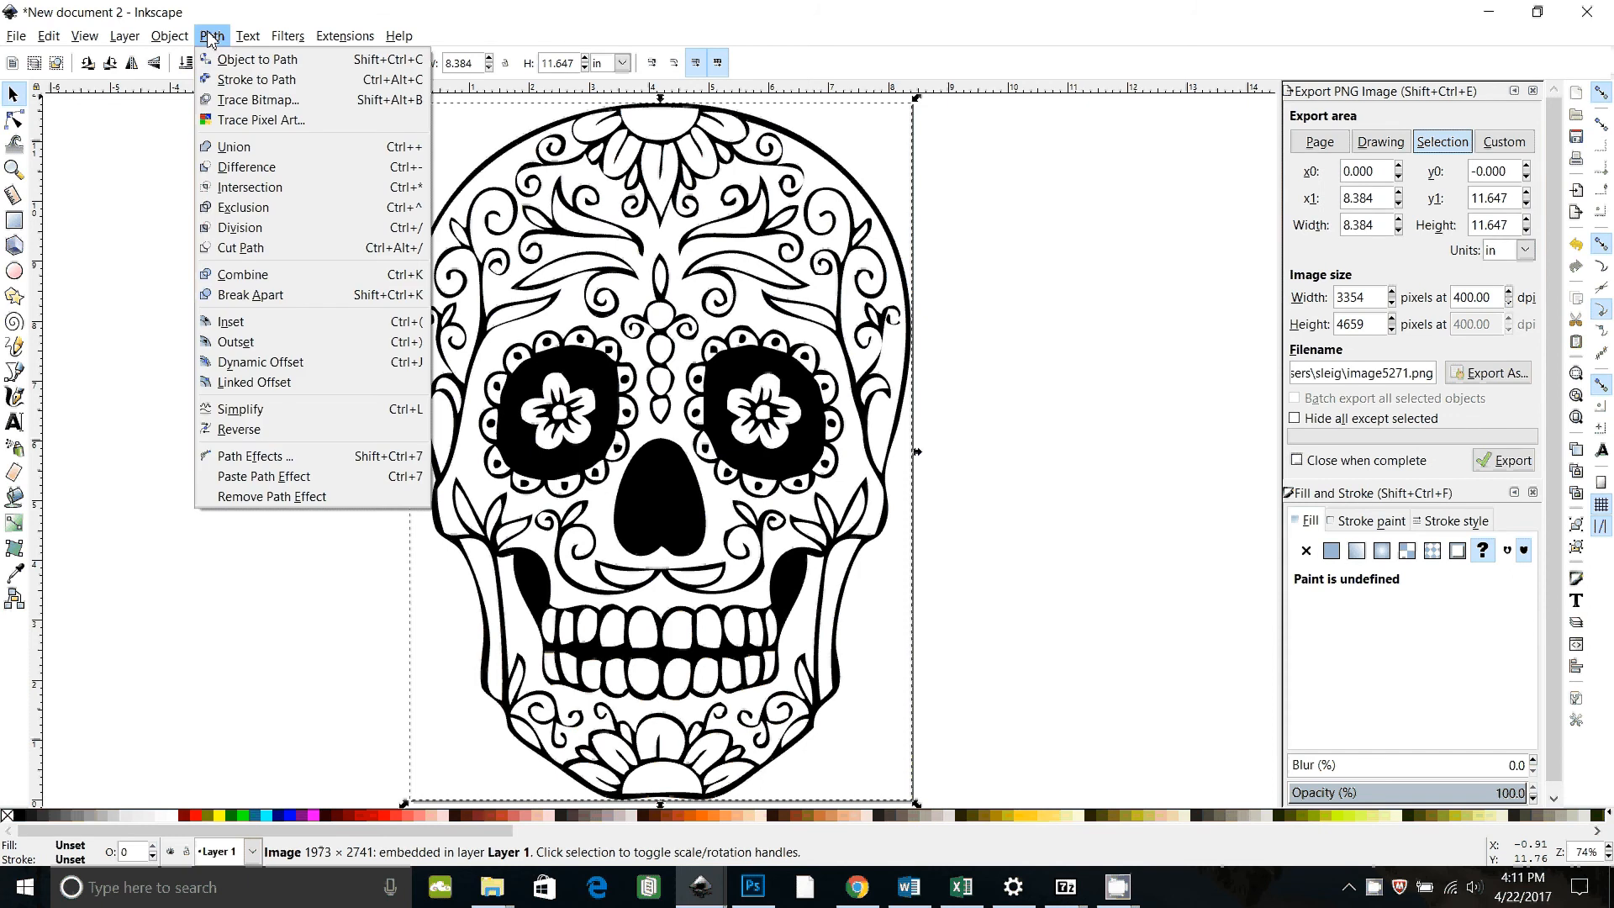
left_click(233, 101)
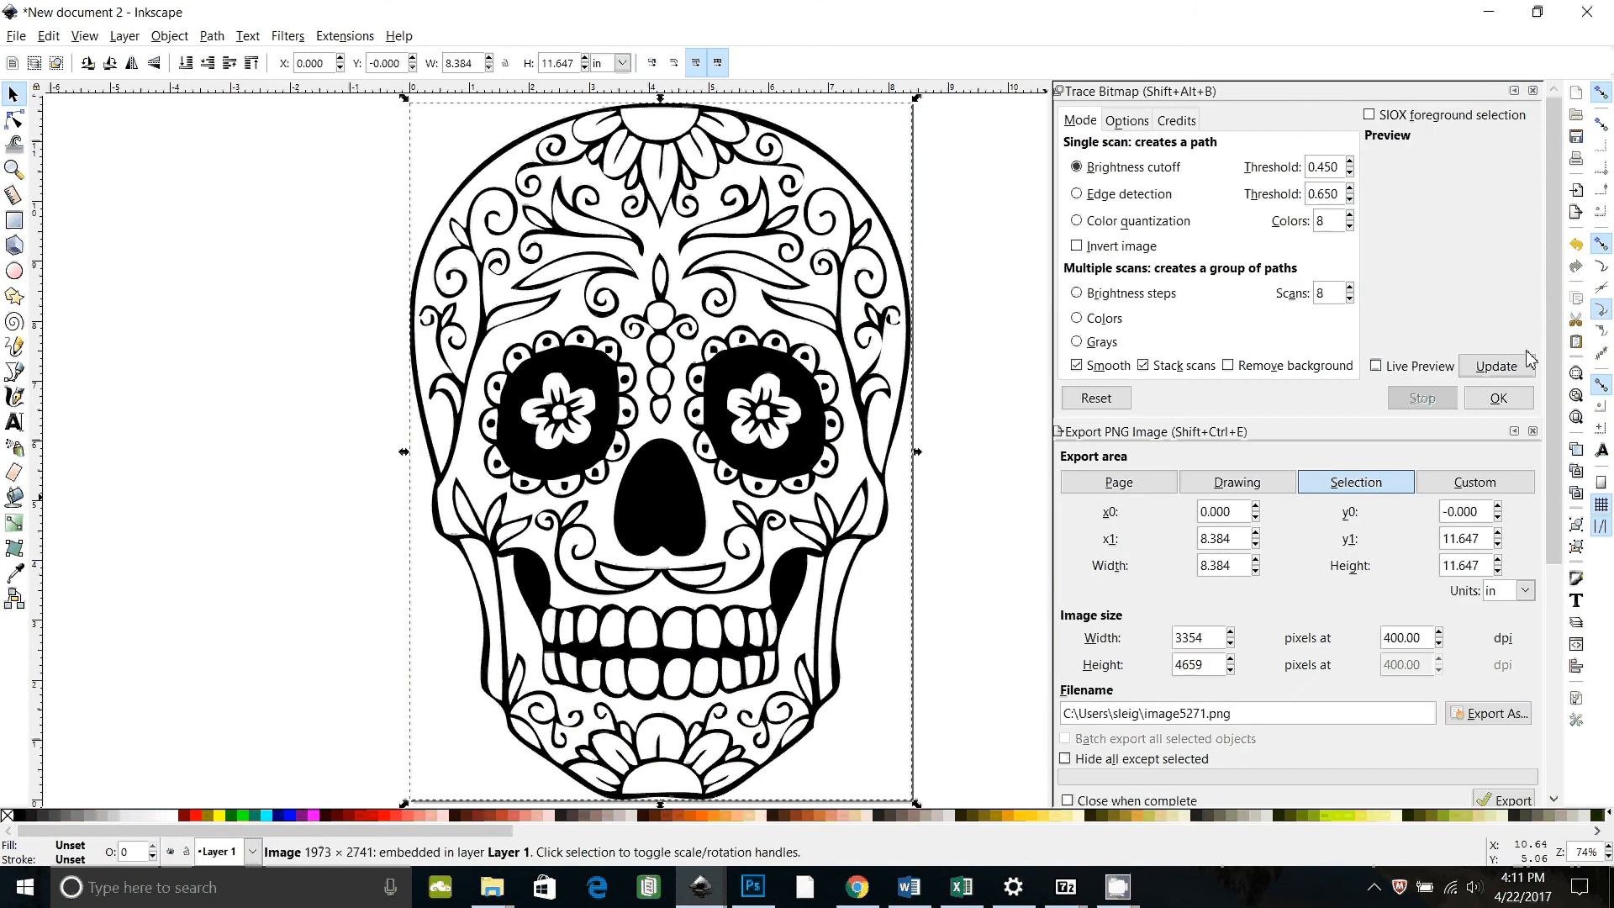
left_click(1497, 366)
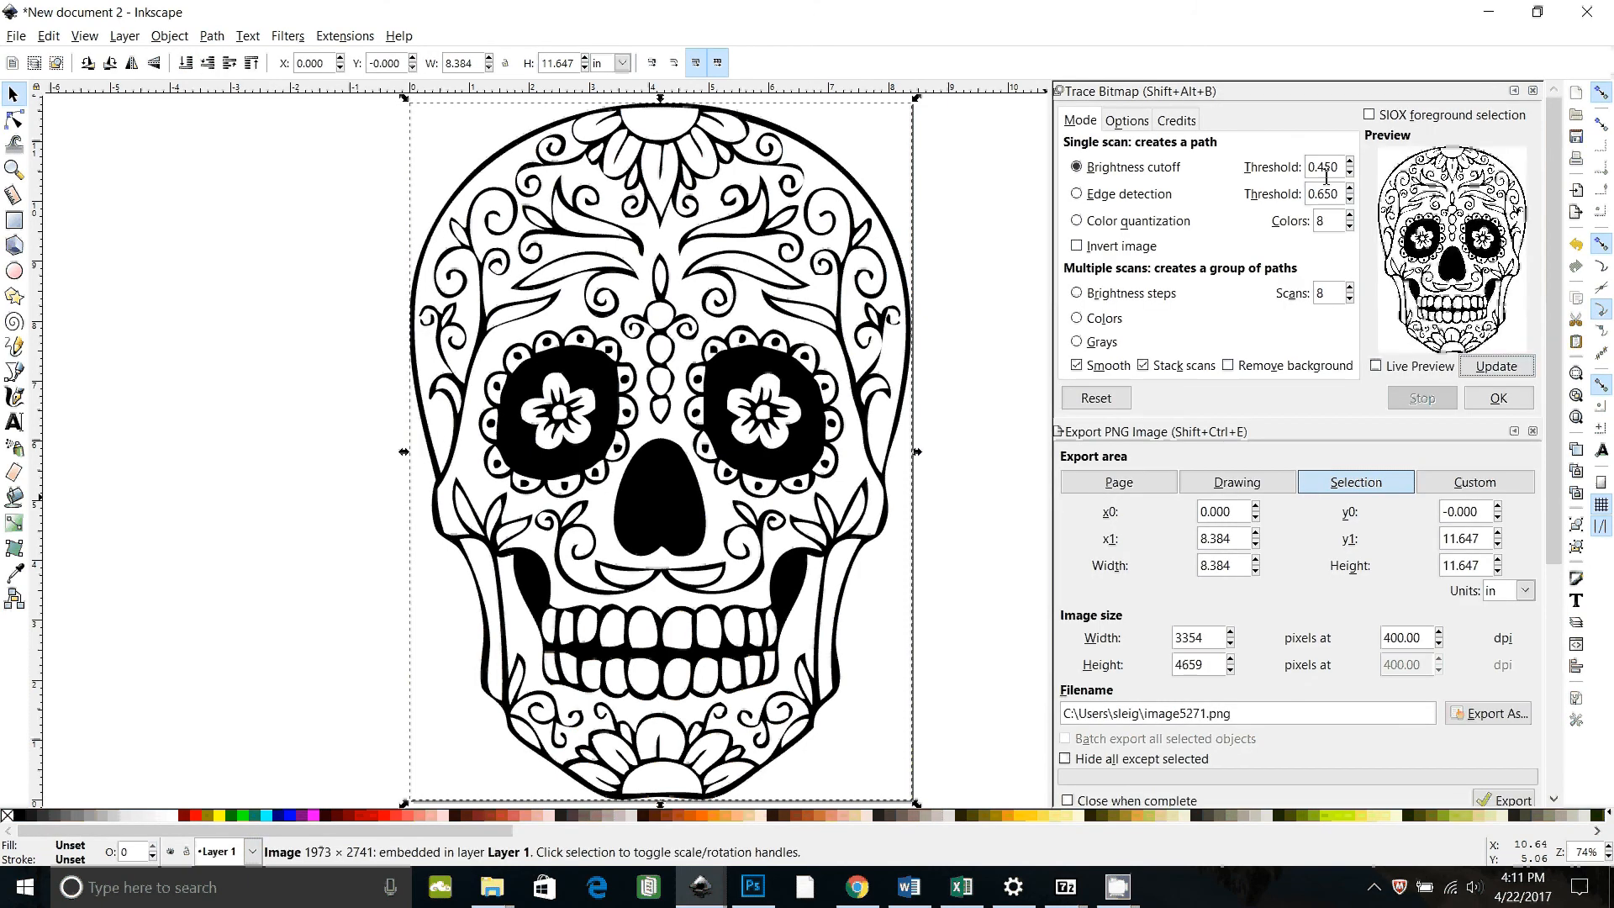
left_click(1350, 162)
left_click(1349, 163)
left_click(1497, 367)
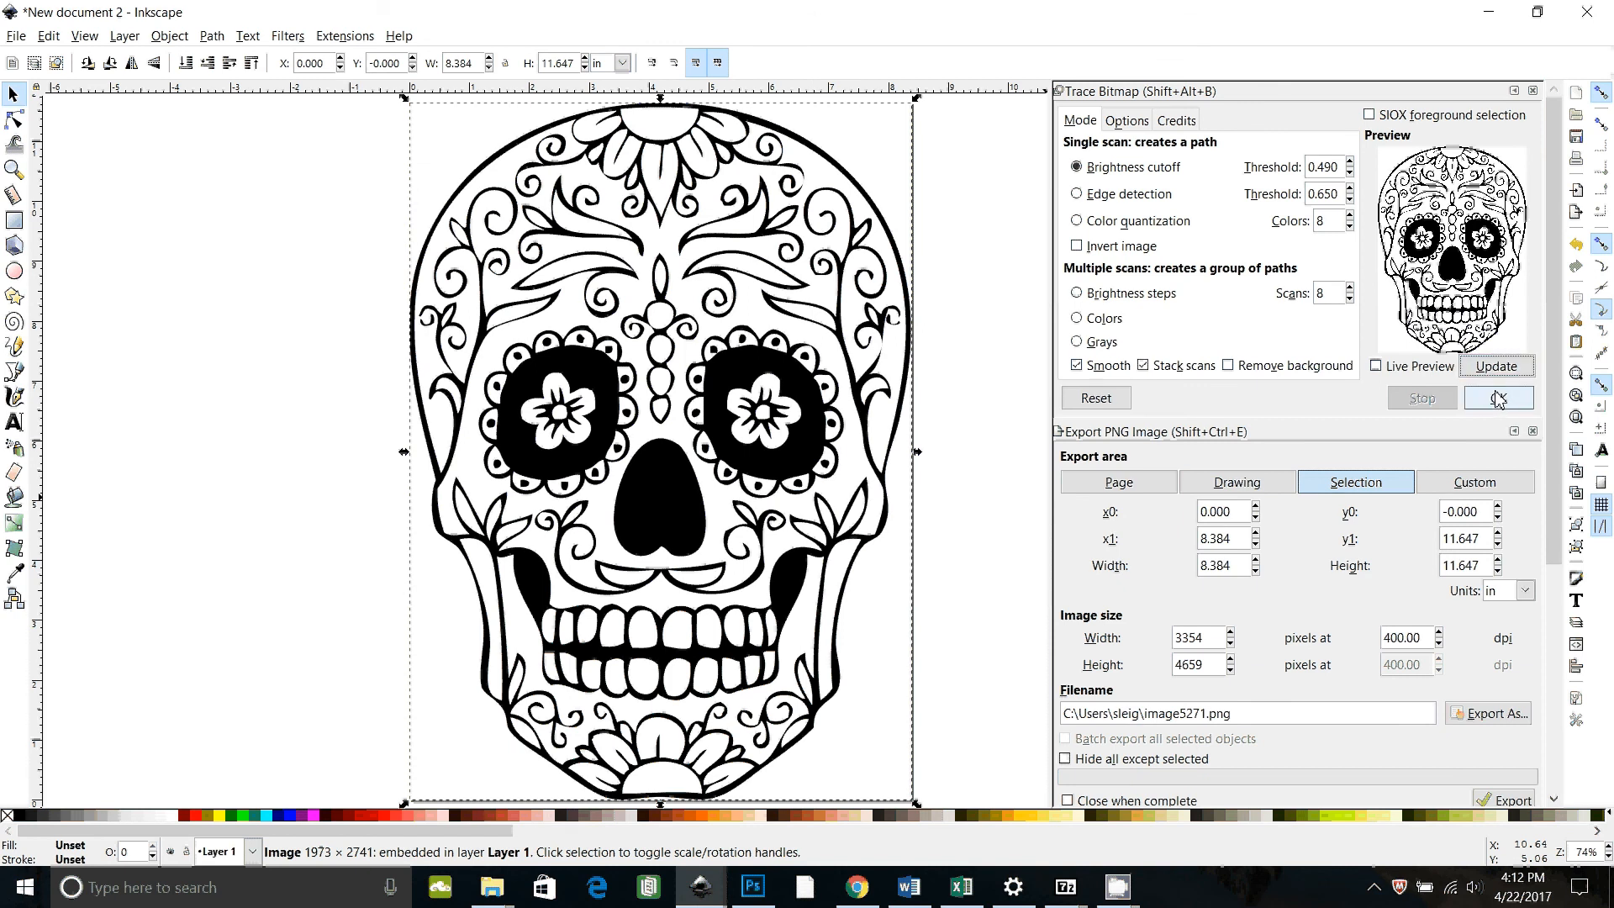
left_click(1499, 399)
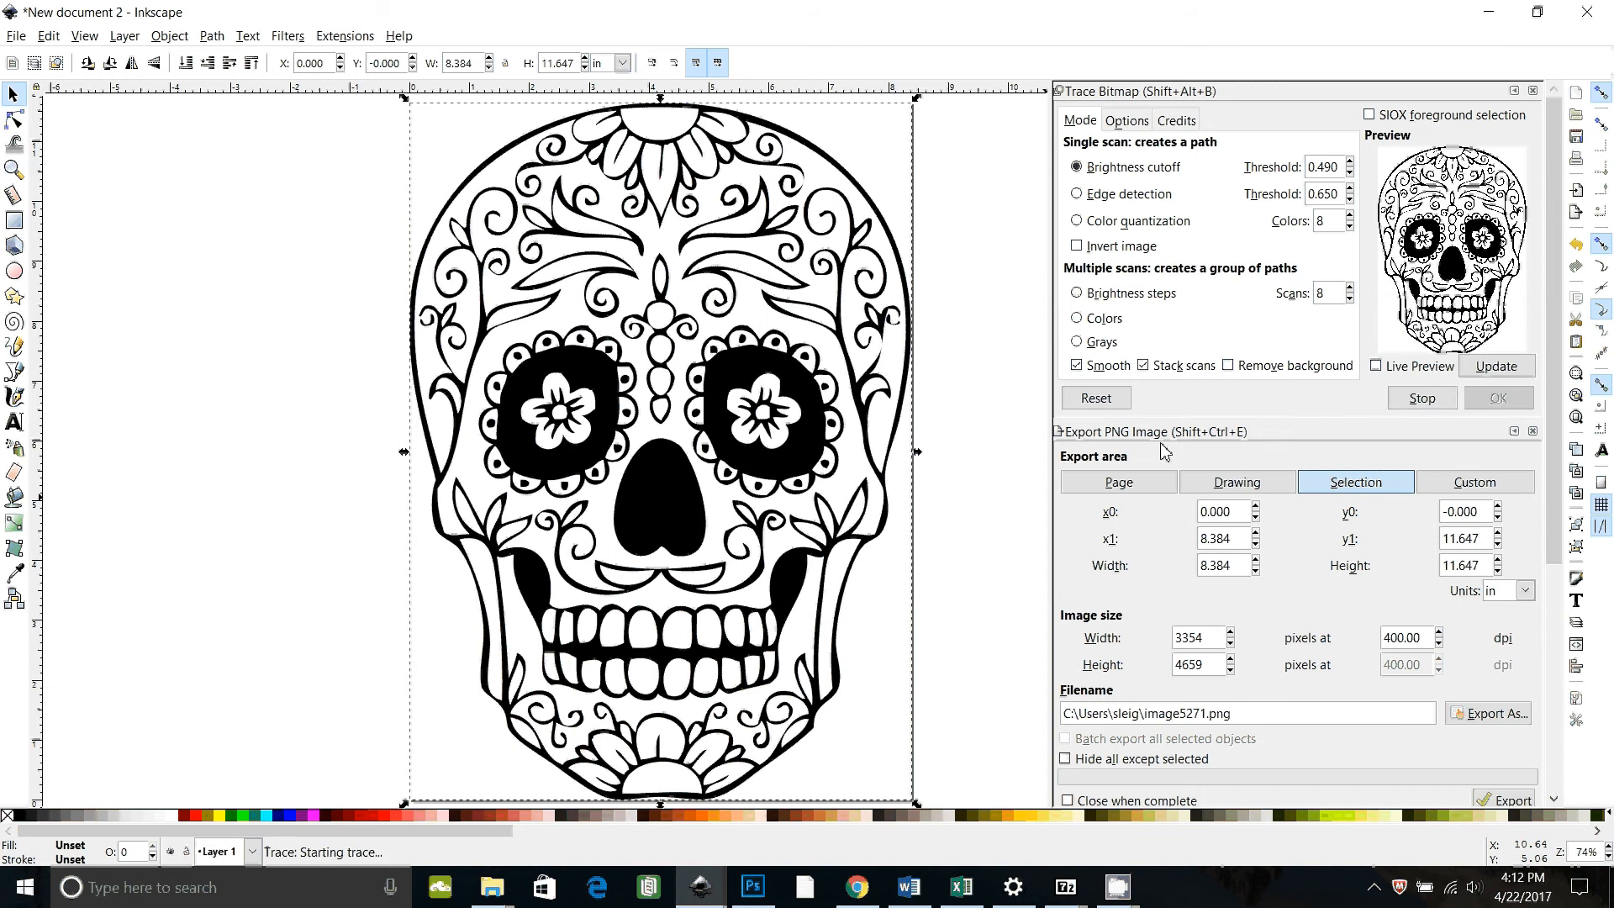
left_click(1533, 90)
Step: Move the traced skull path aside and delete the original bitmap image
mouse_move(749, 409)
left_mouse_down()
mouse_move(1064, 428)
mouse_move(1042, 446)
mouse_move(1152, 497)
left_mouse_up()
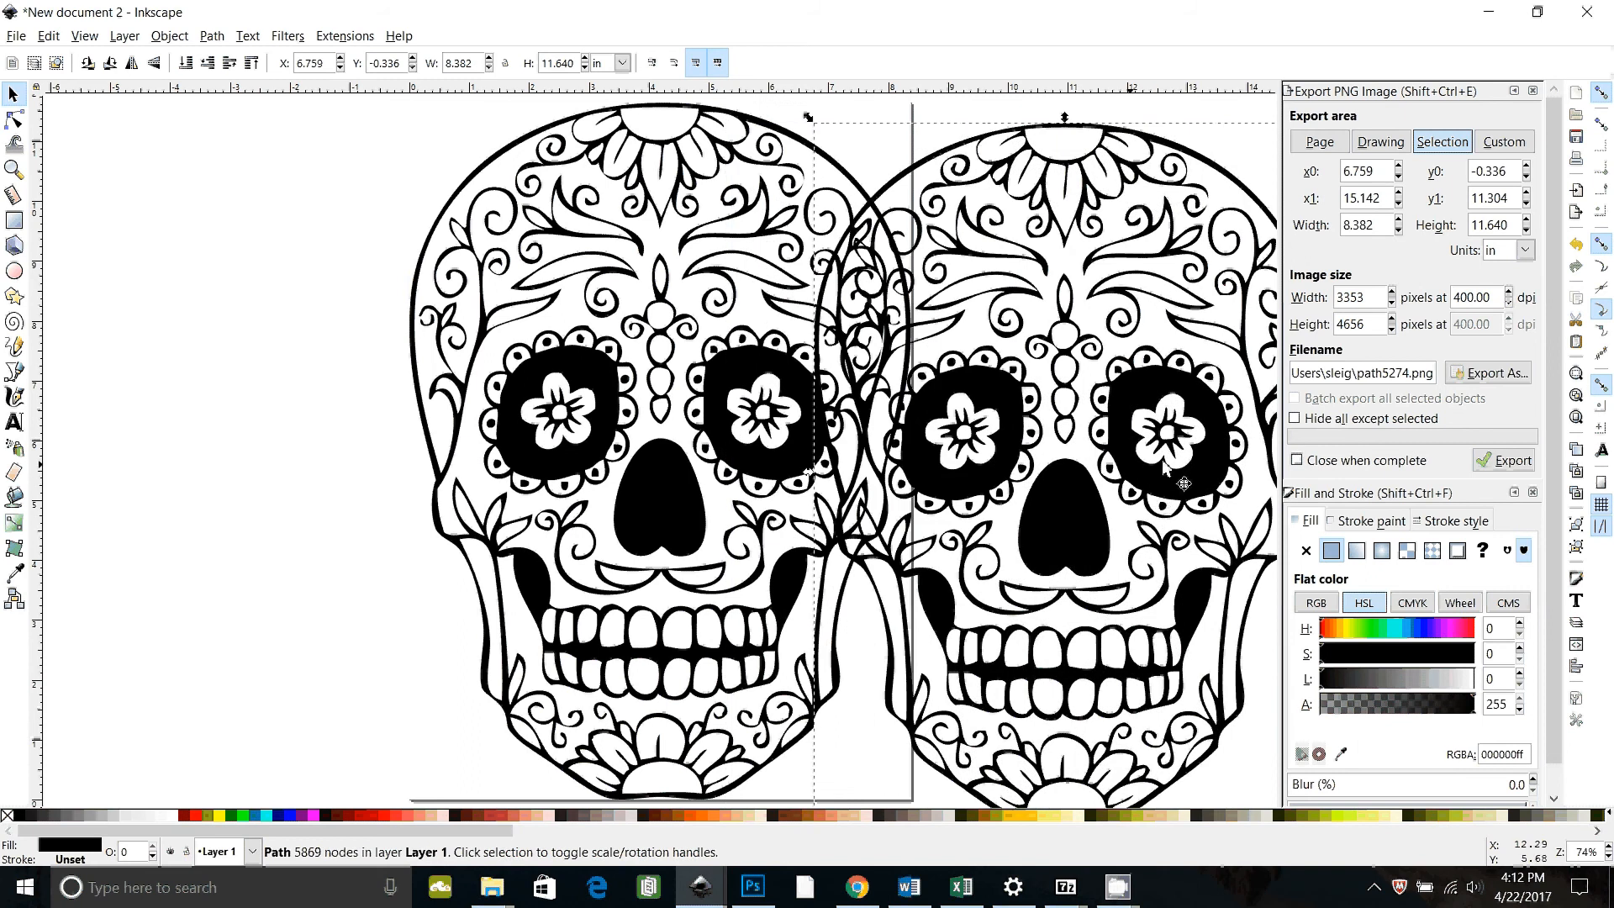
left_click(487, 412)
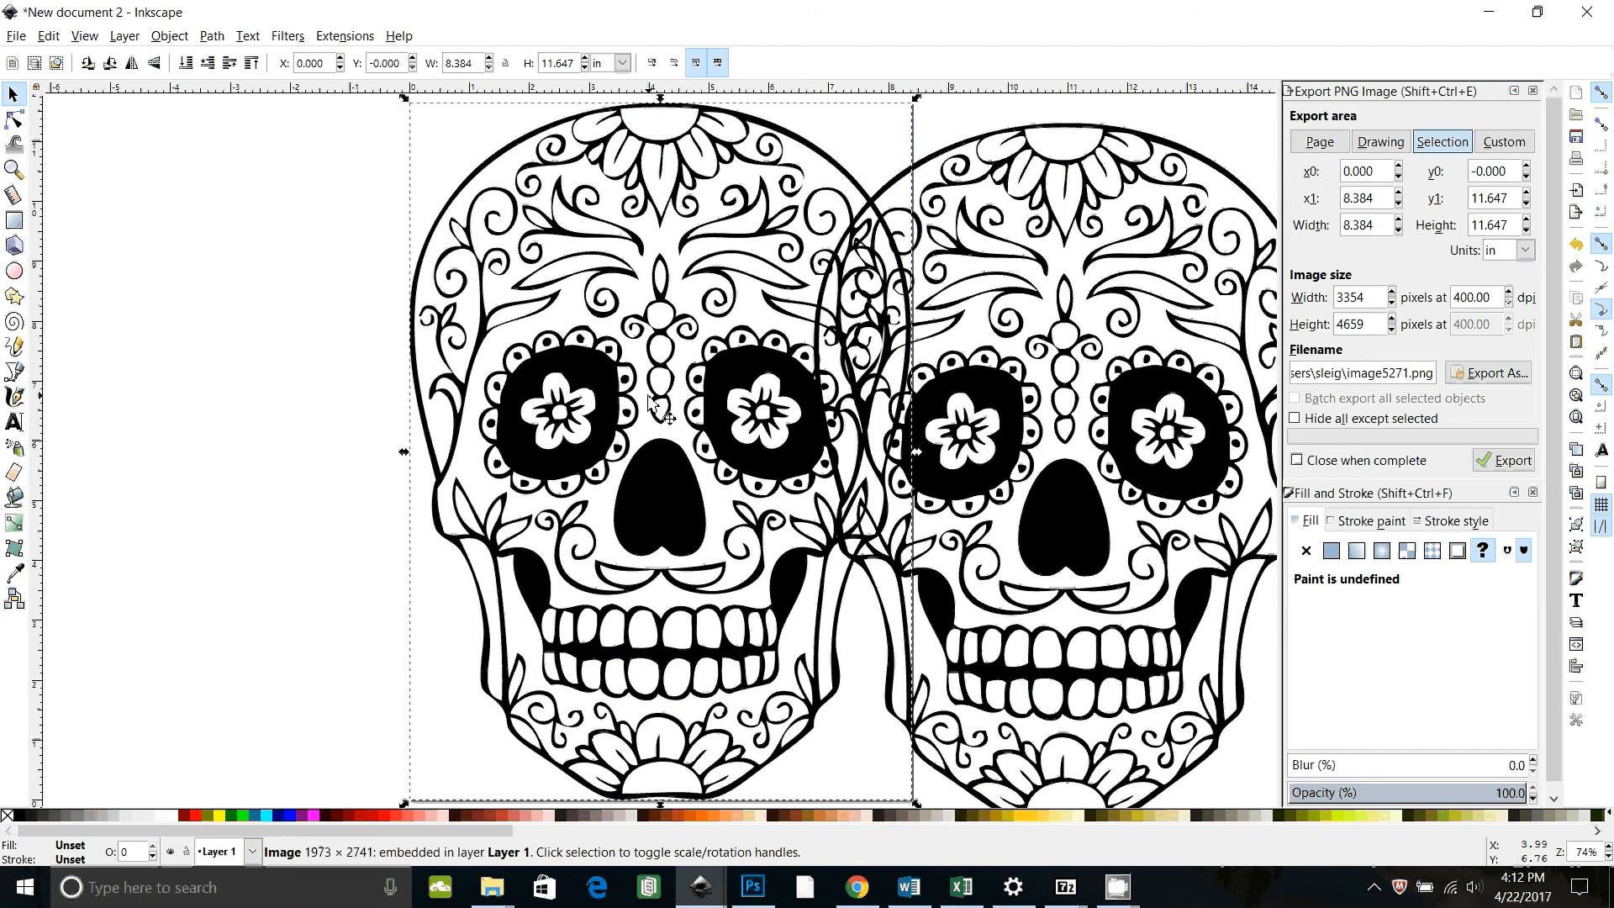
key("Delete")
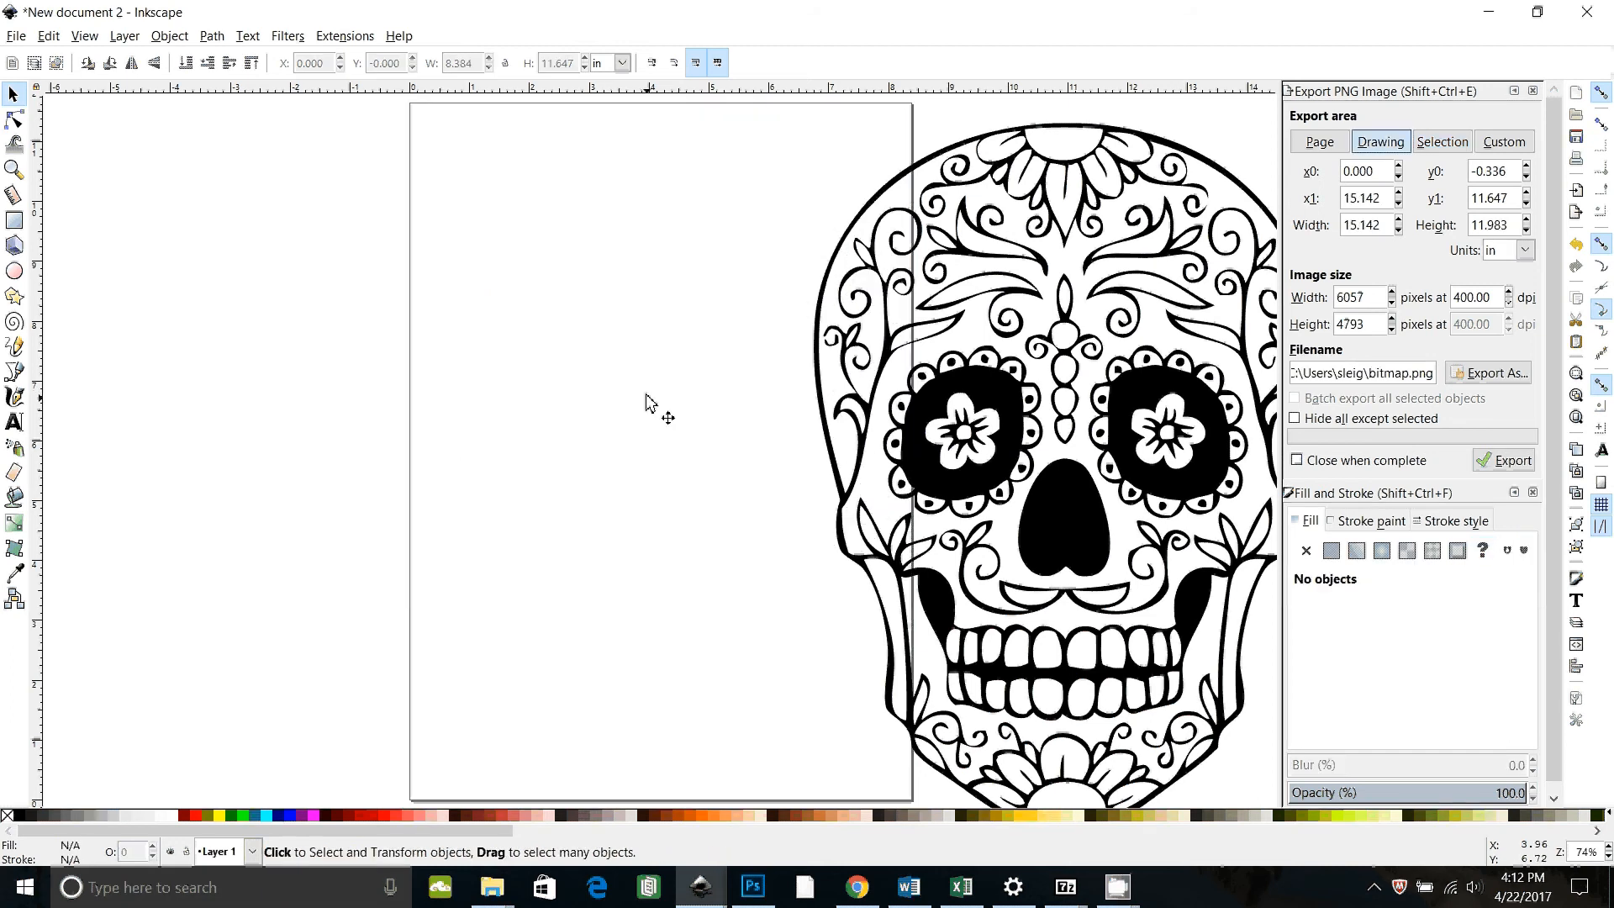
Step: Move the traced skull path back onto the page
left_click(1003, 483)
key("n")
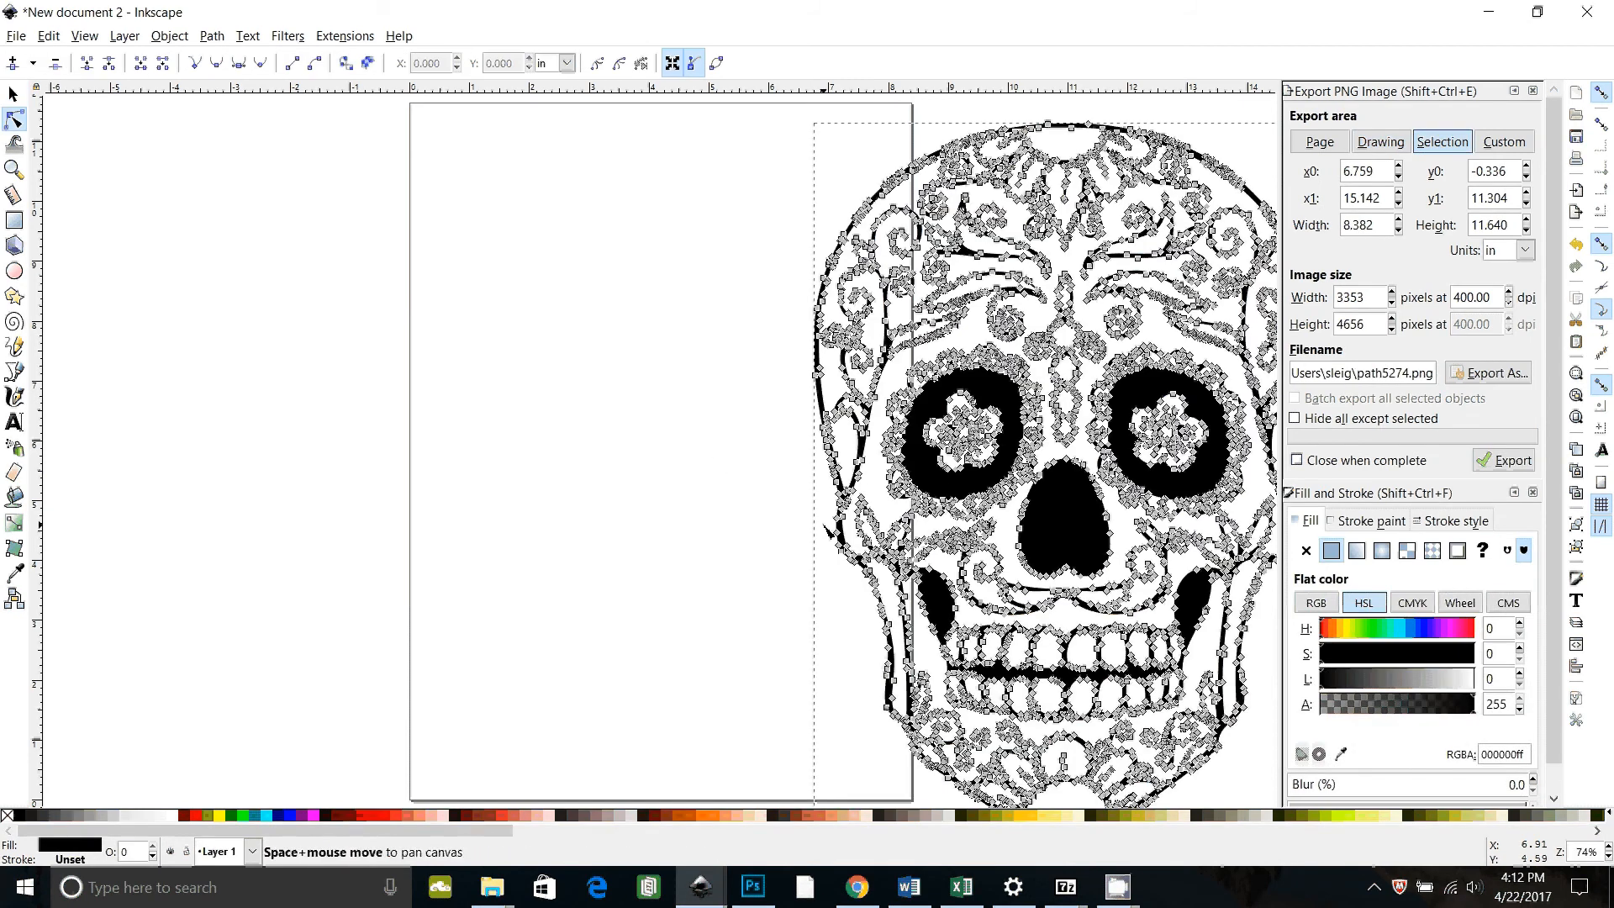
key("s")
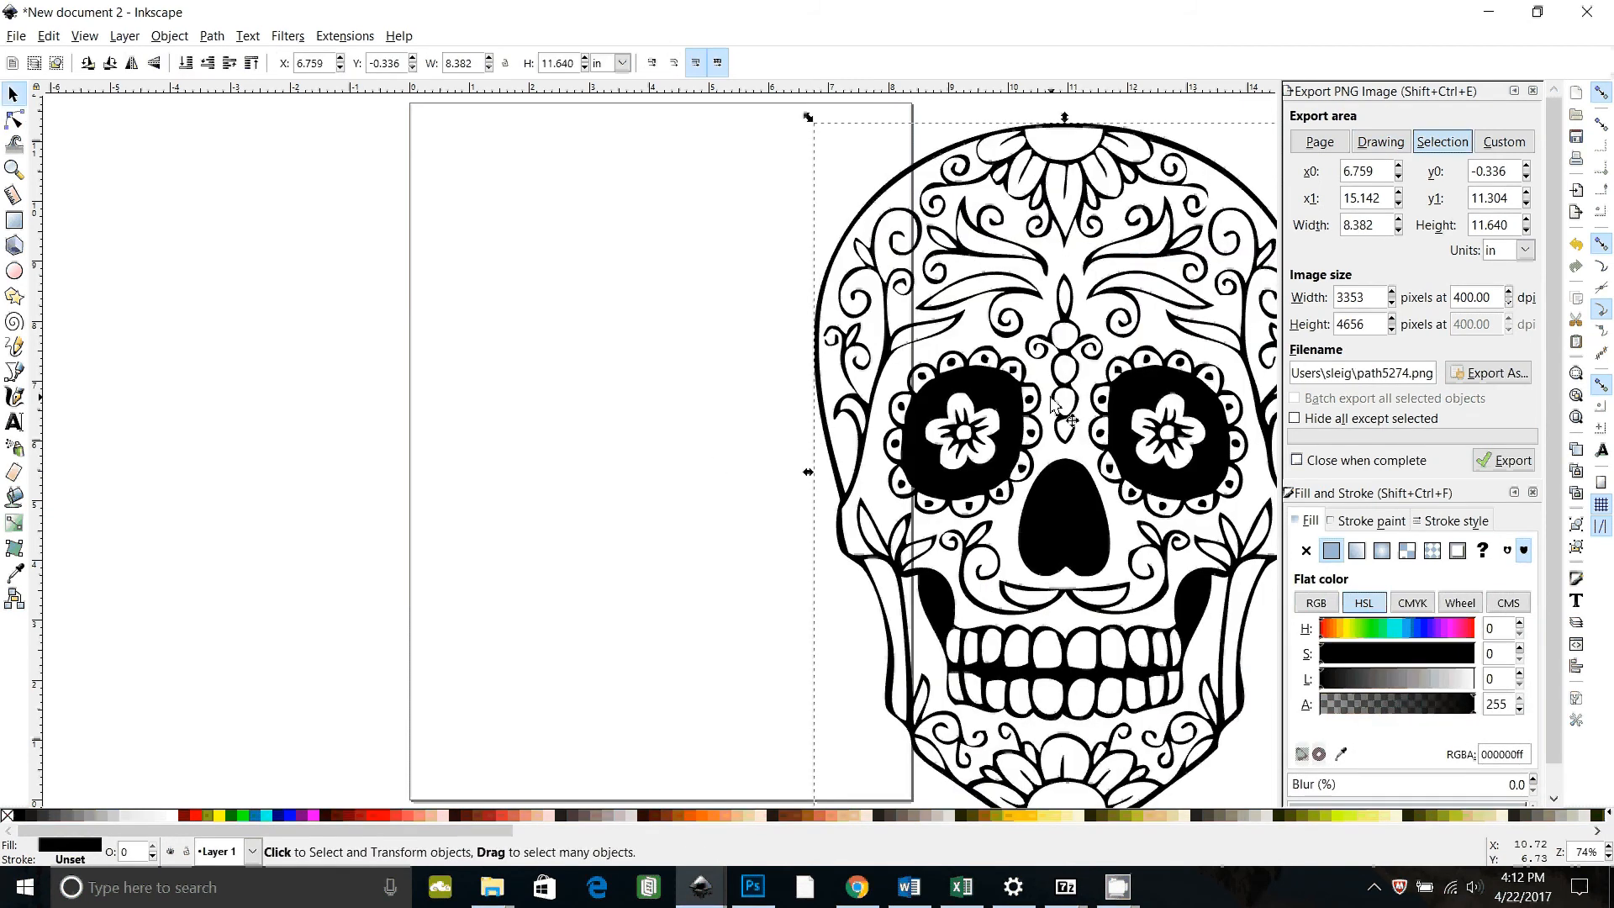
left_click_drag(1053, 405, 633, 399)
left_click_drag(729, 546, 756, 544)
left_click_drag(797, 485, 797, 486)
left_click(1009, 556)
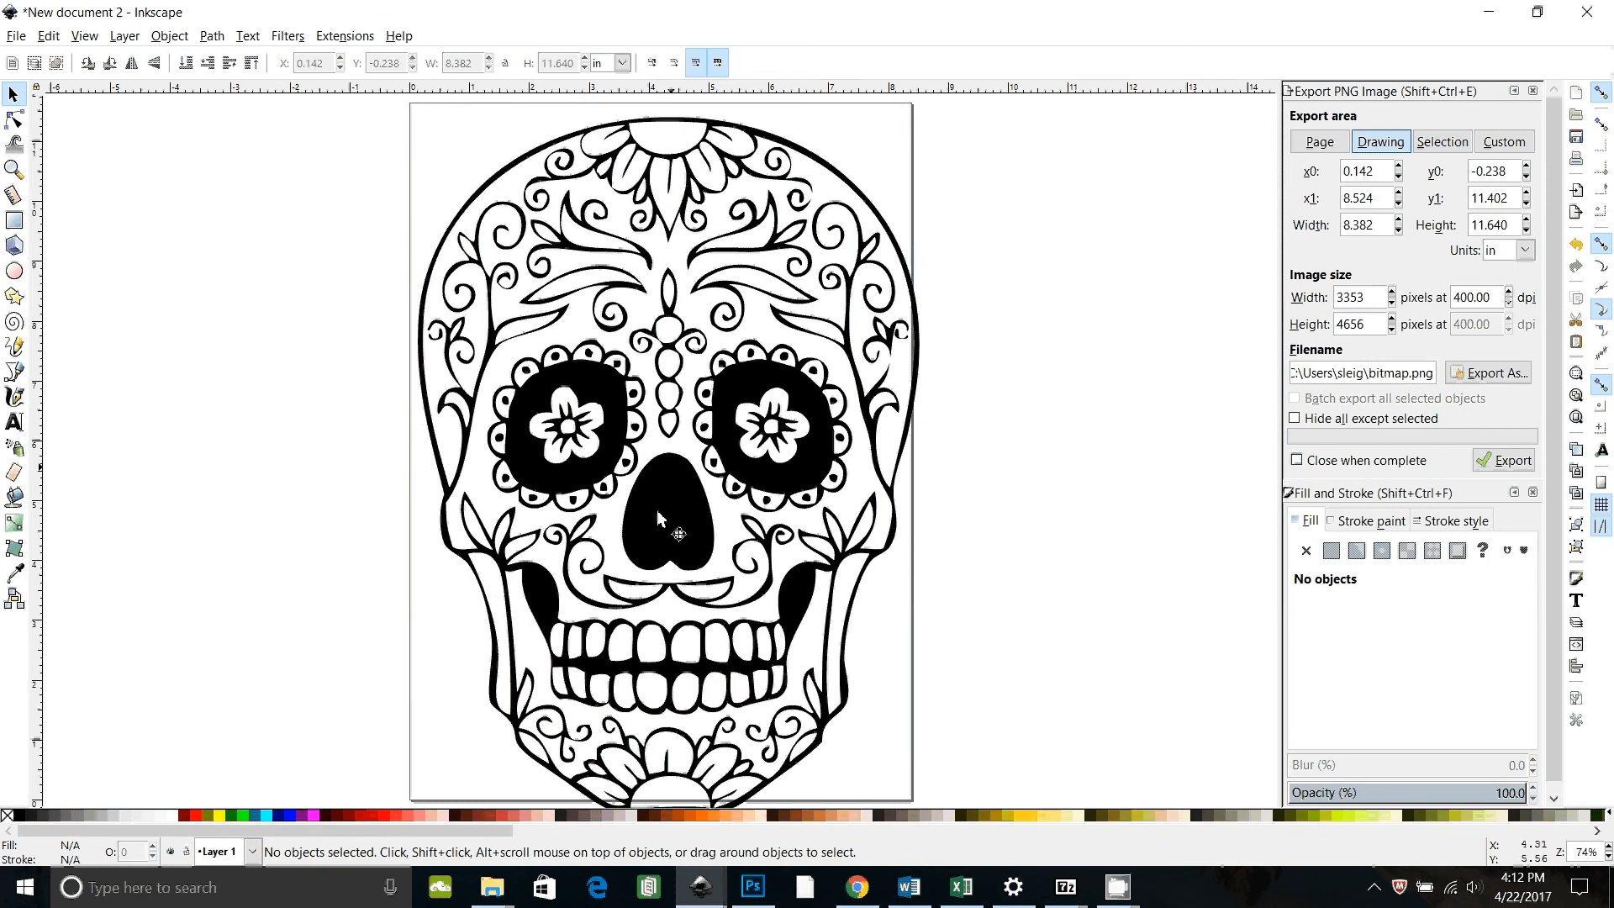
Step: Draw a closed Bezier outline around the left eye and its ring of circles
key("plus")
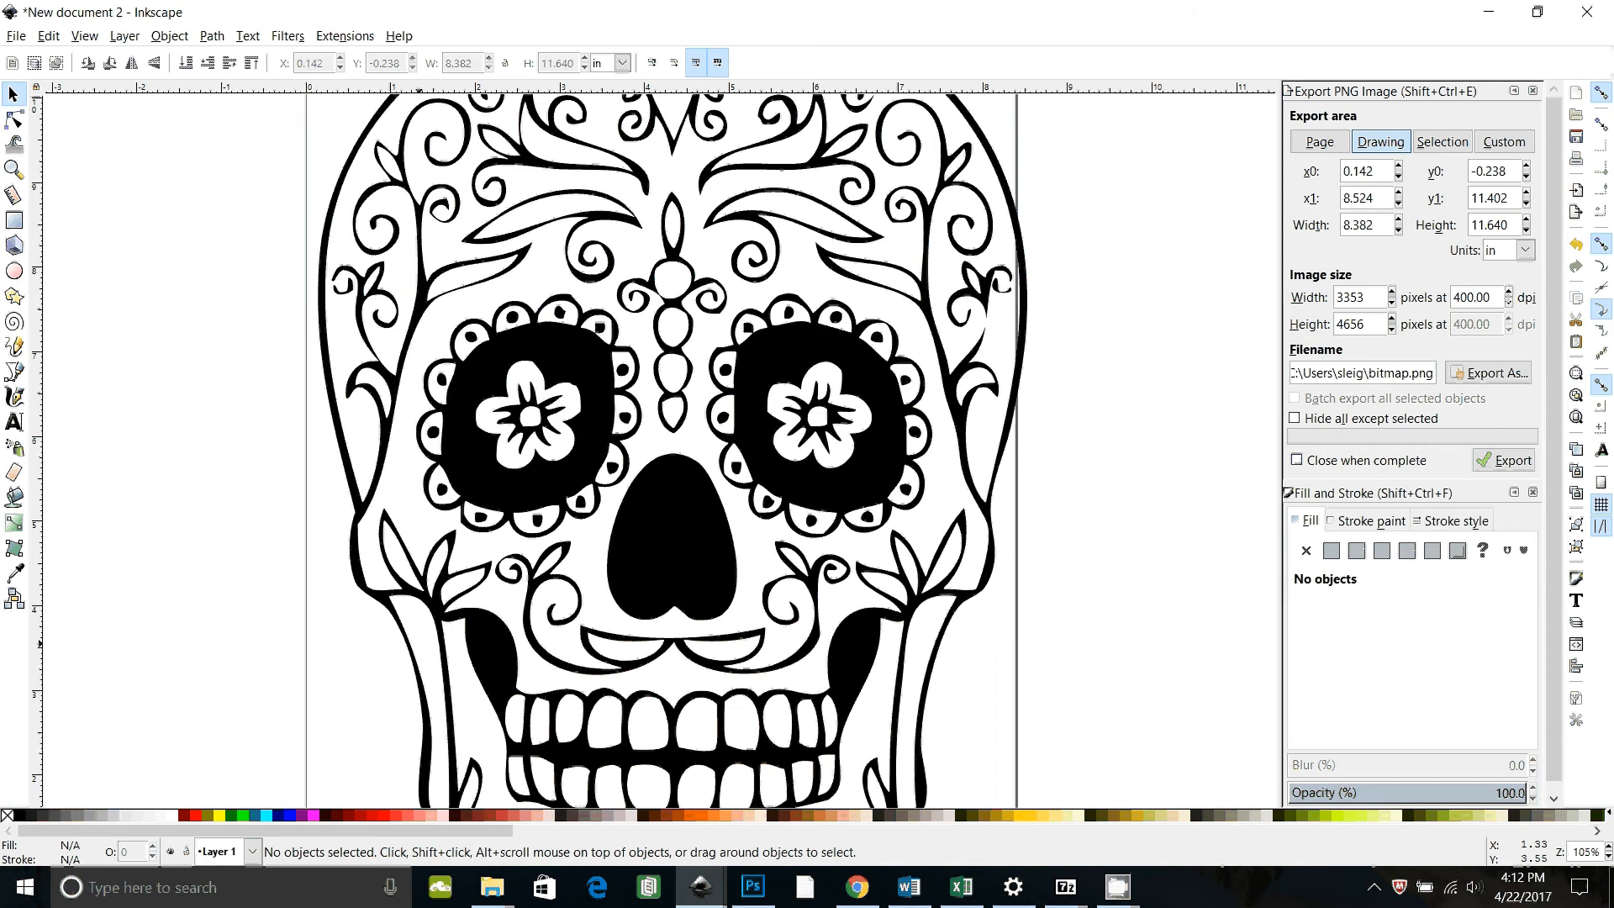
scroll(521, 453, "up", 2)
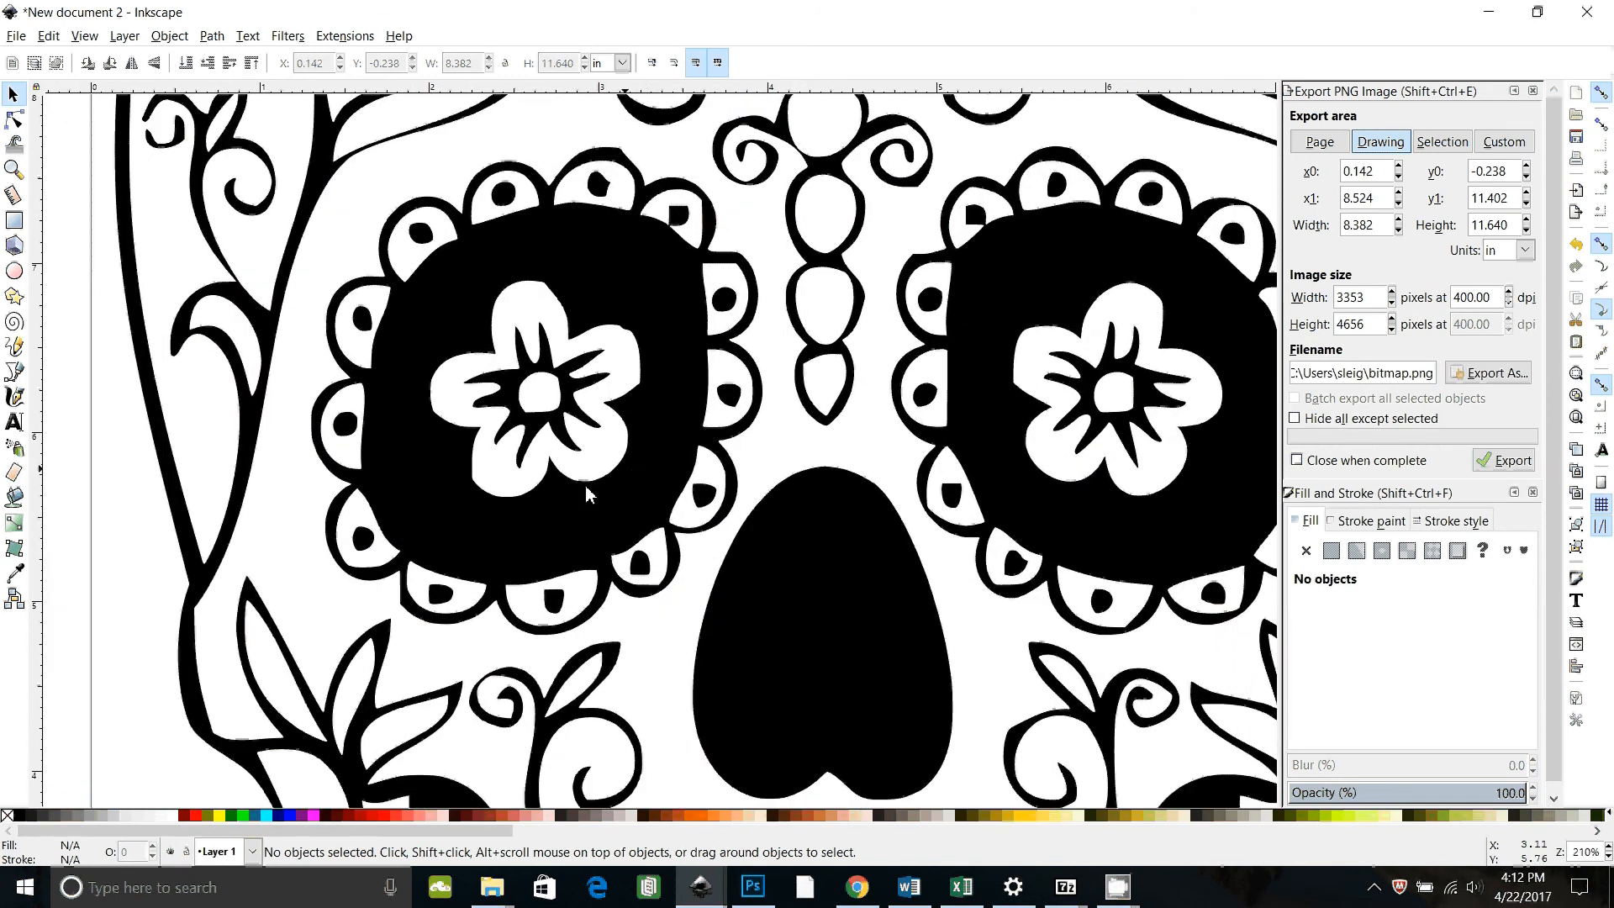
left_click(13, 370)
left_click(426, 157)
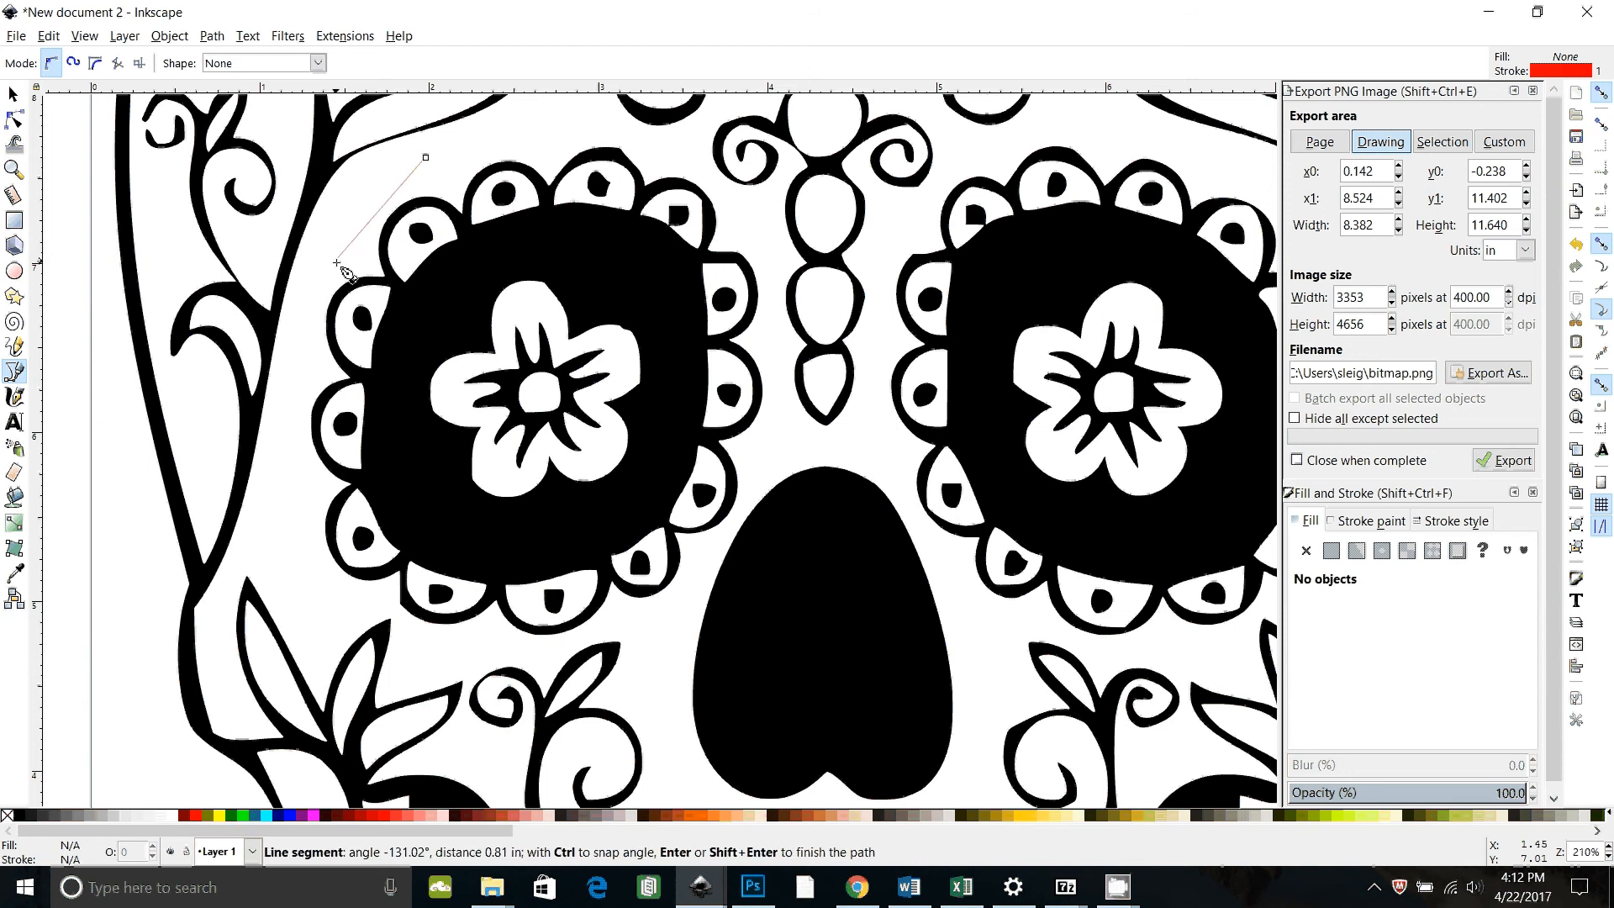
left_click(335, 267)
left_click(278, 470)
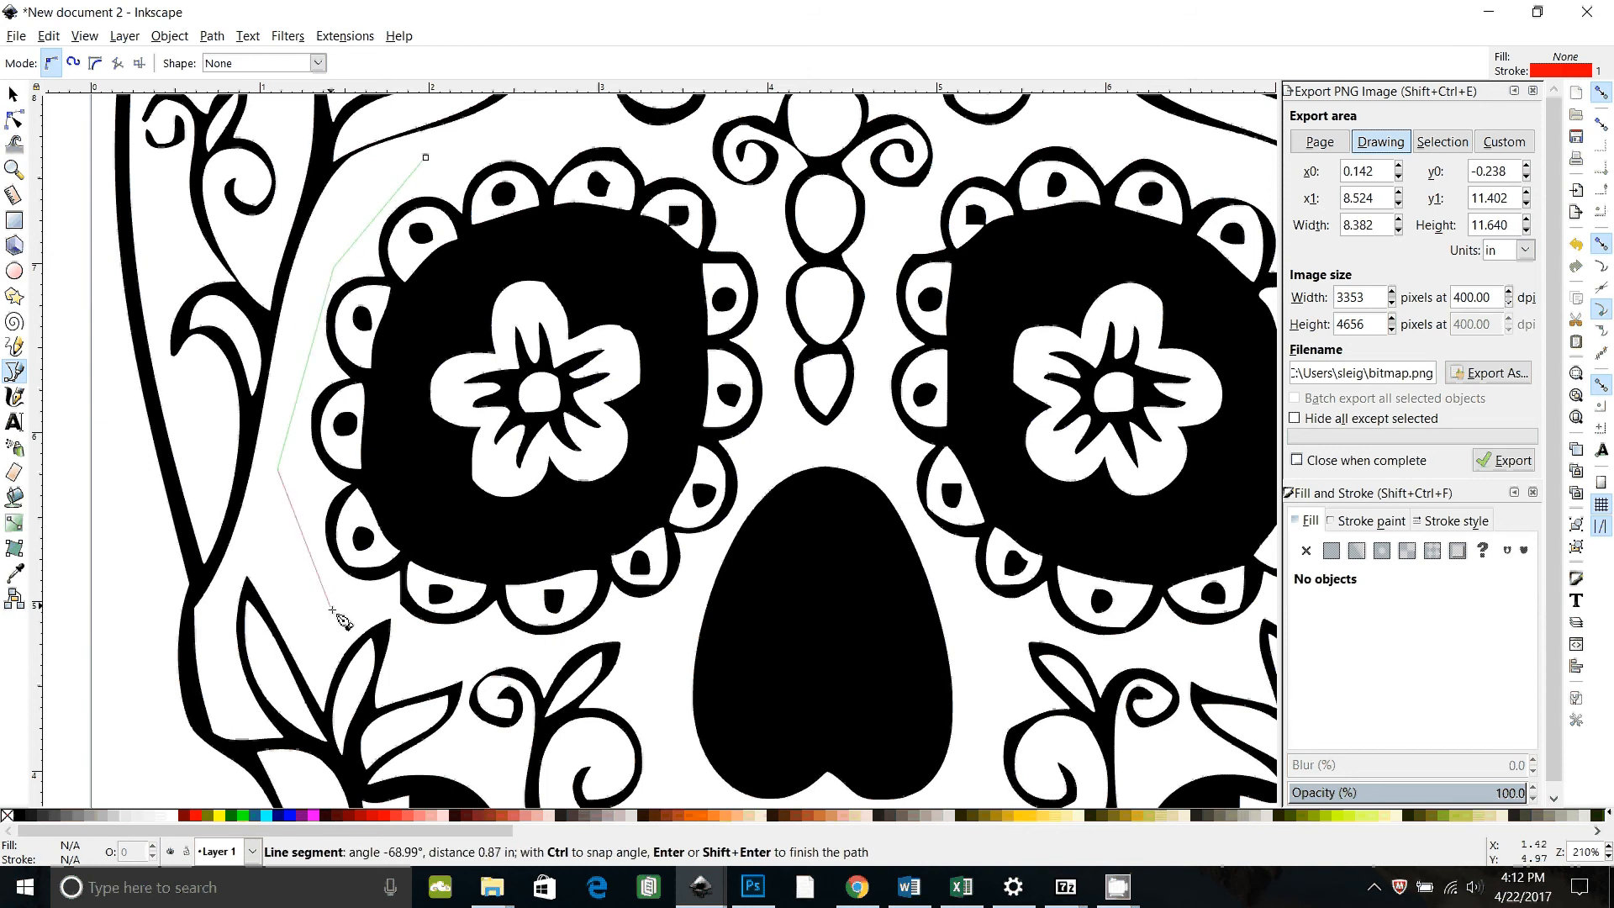
left_click(340, 602)
left_click(400, 604)
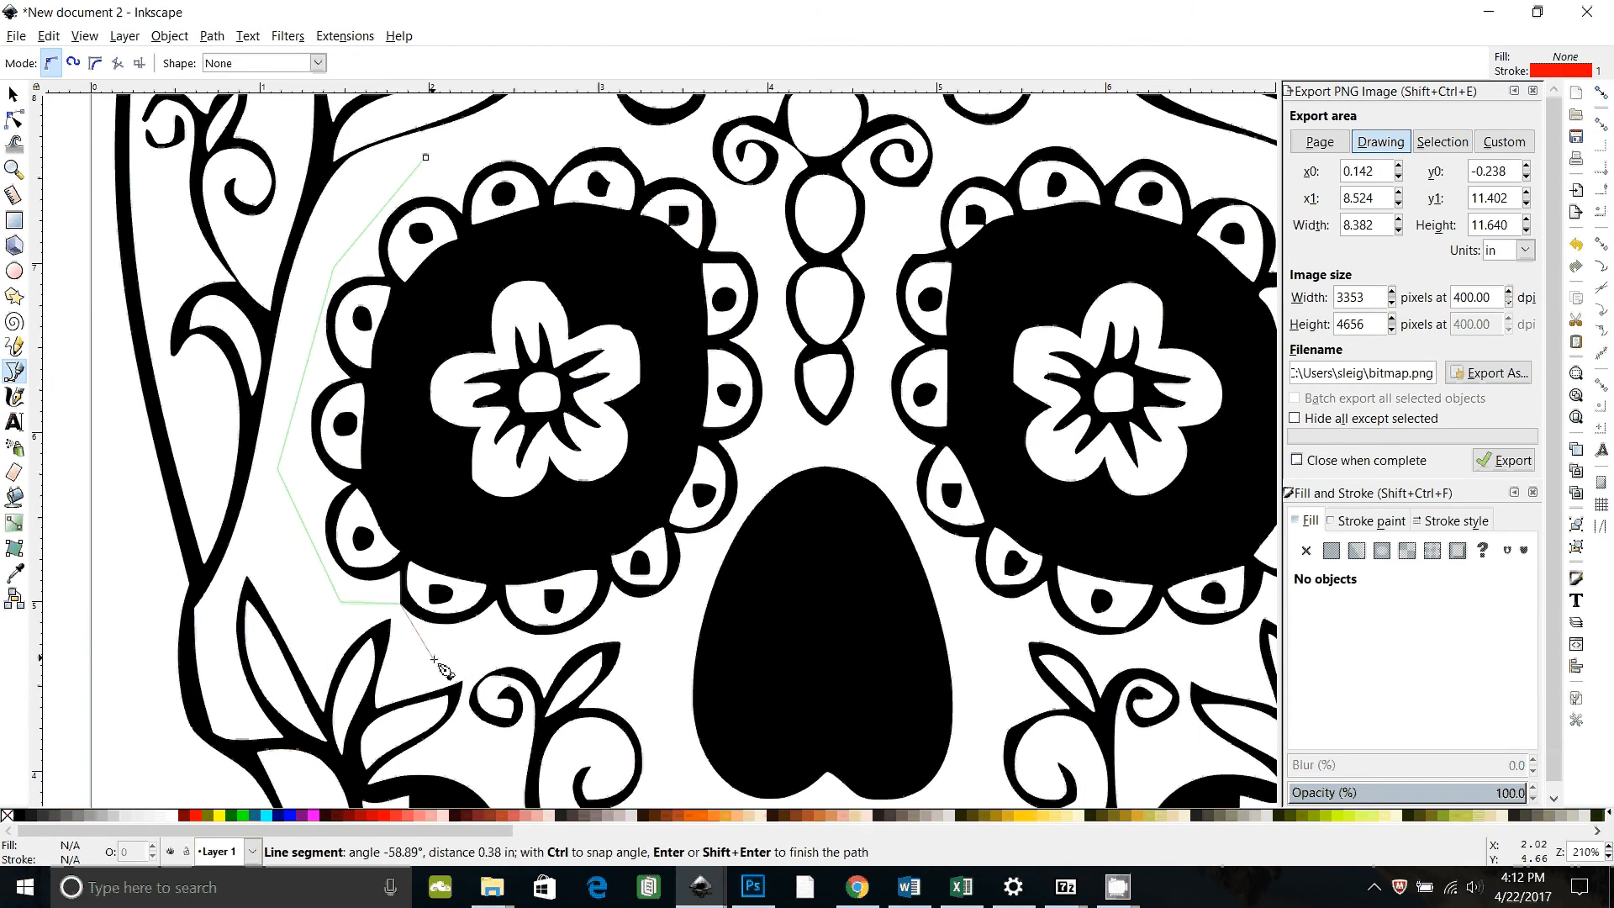
key("BackSpace")
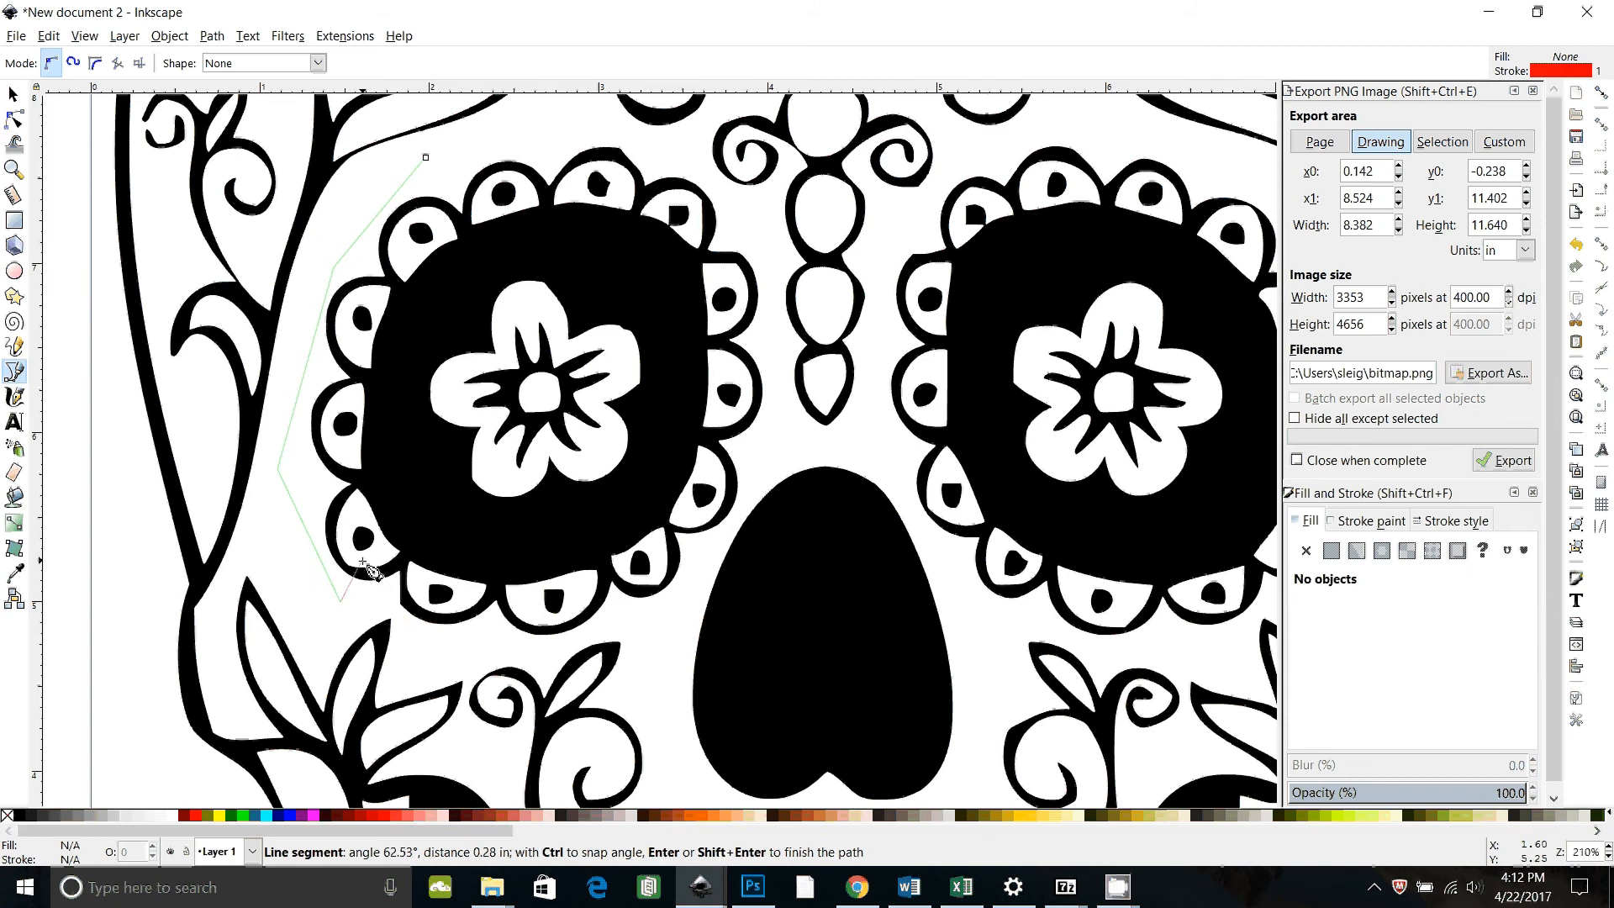
left_click(397, 611)
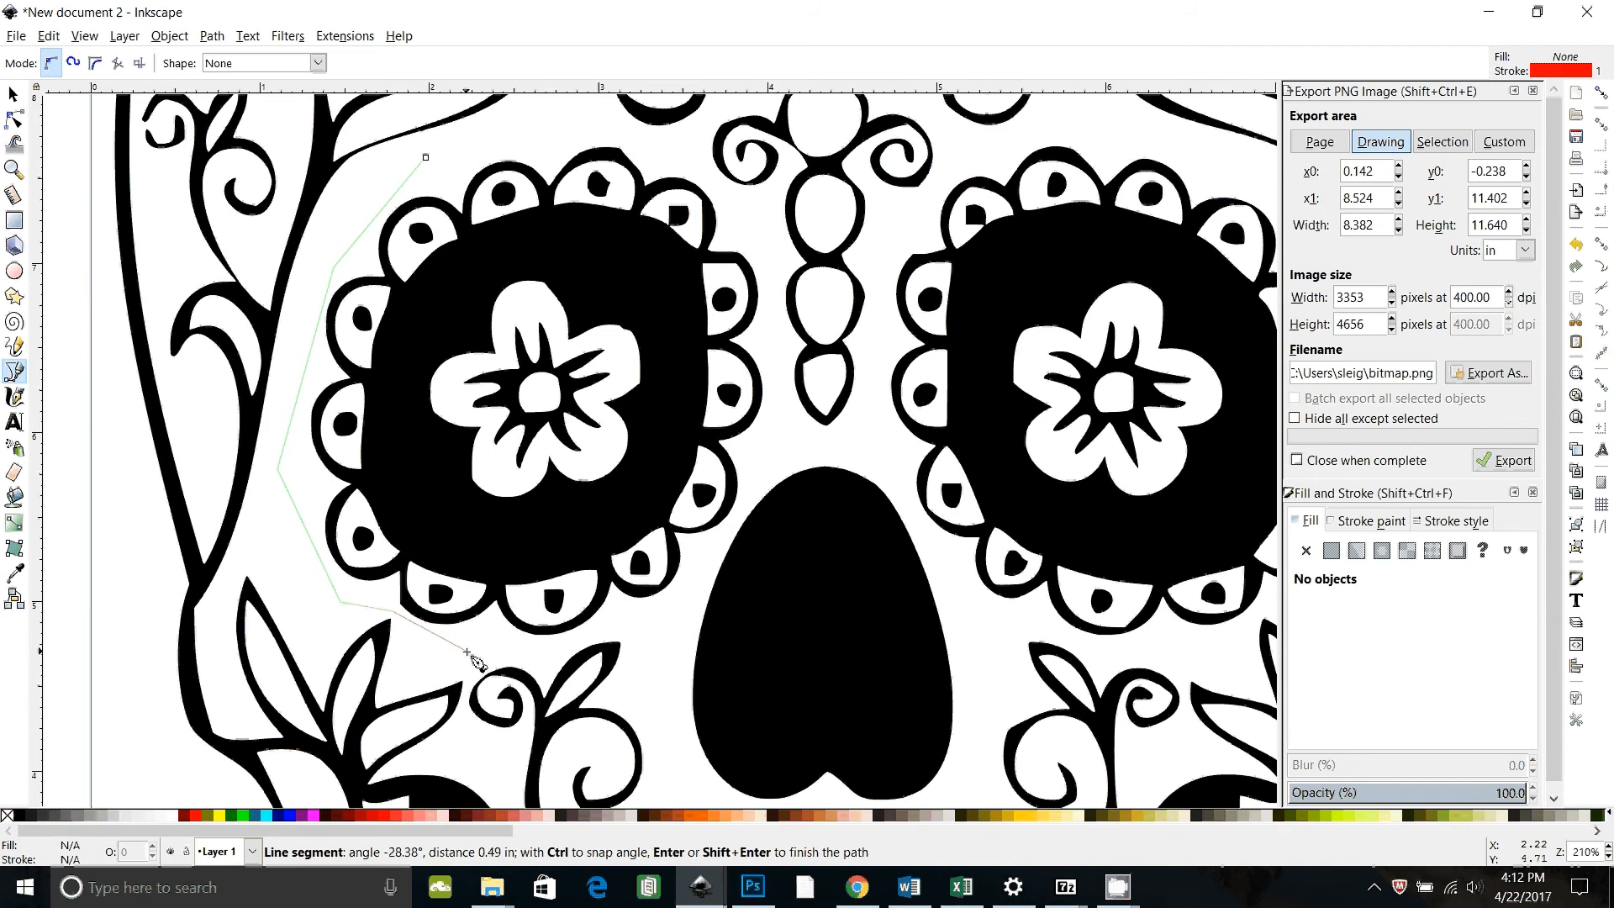
left_click(466, 650)
left_click_drag(614, 635, 617, 629)
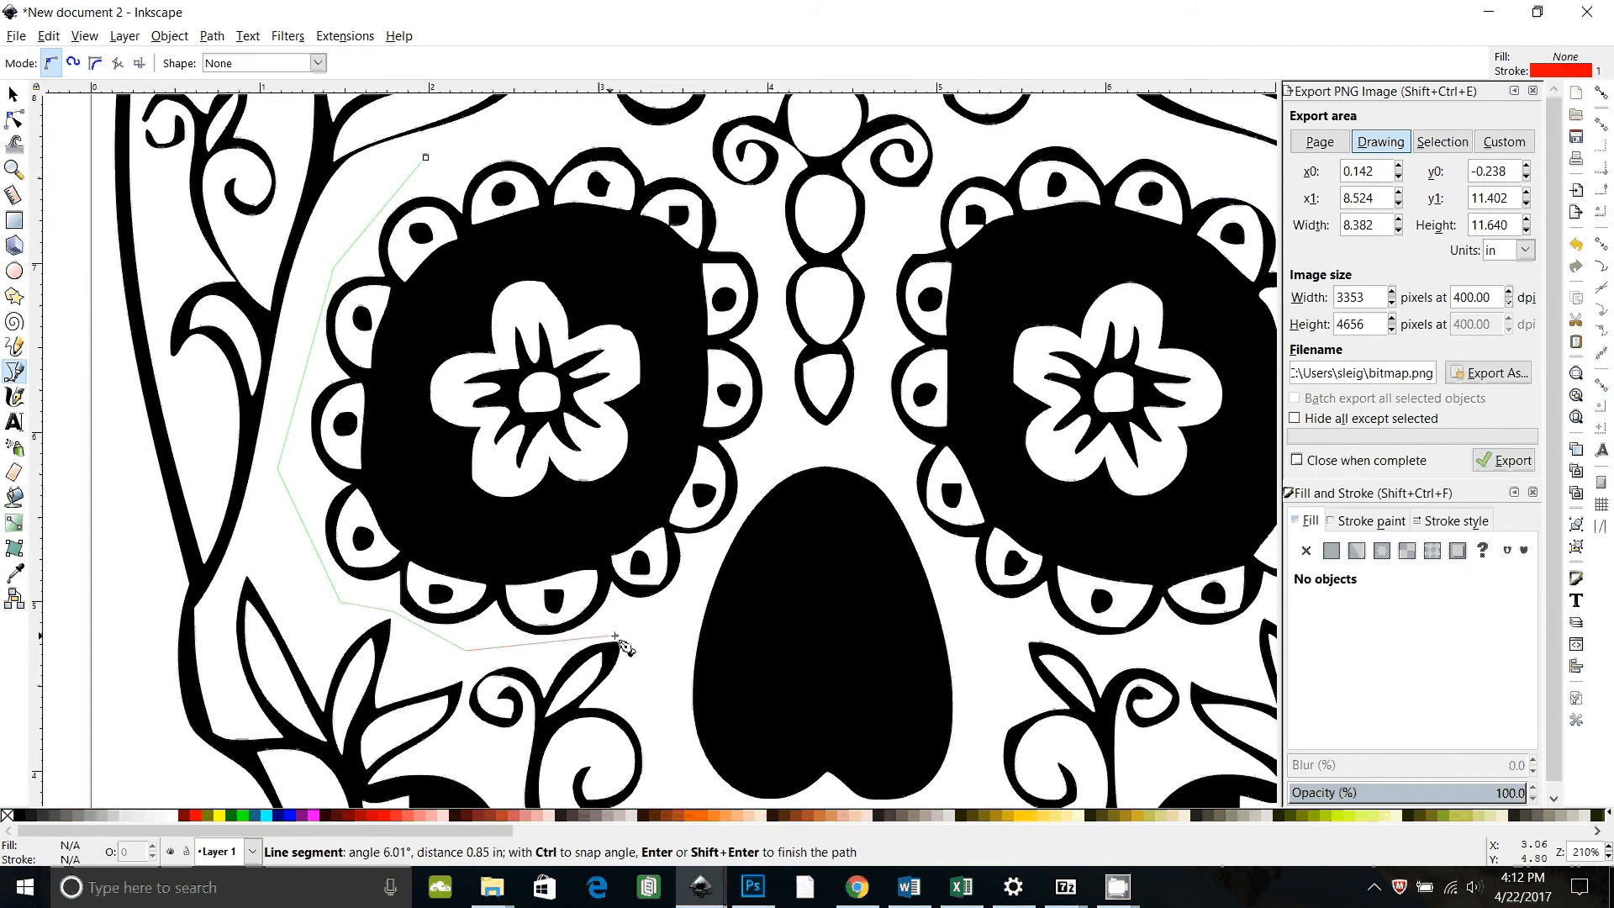
left_click(710, 570)
left_click(761, 459)
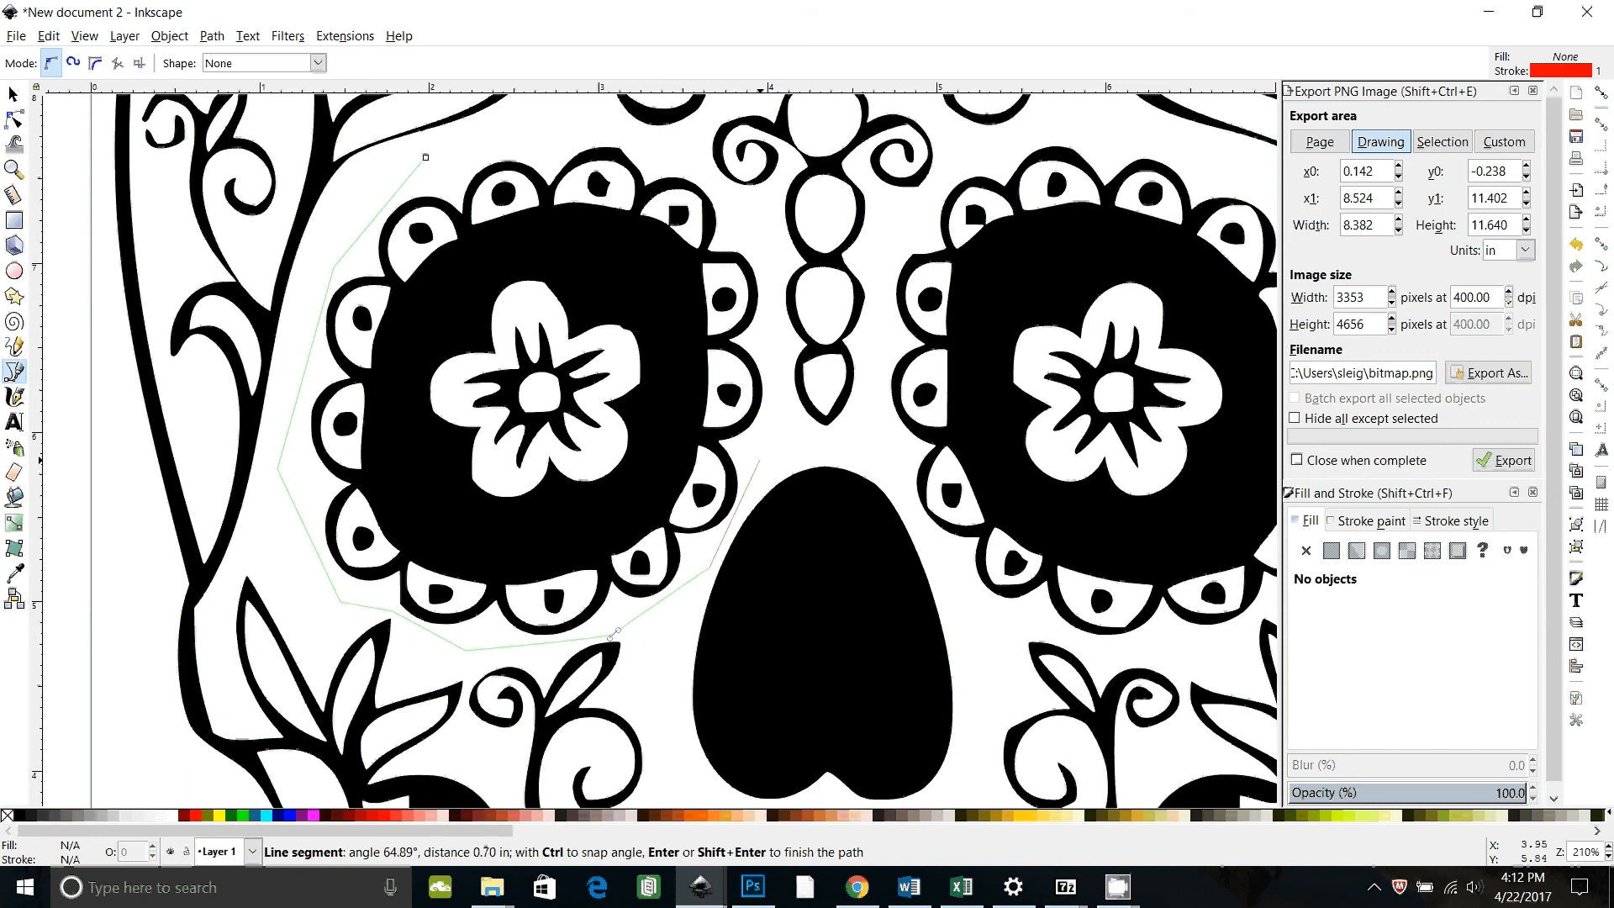
left_click(774, 309)
left_click(748, 204)
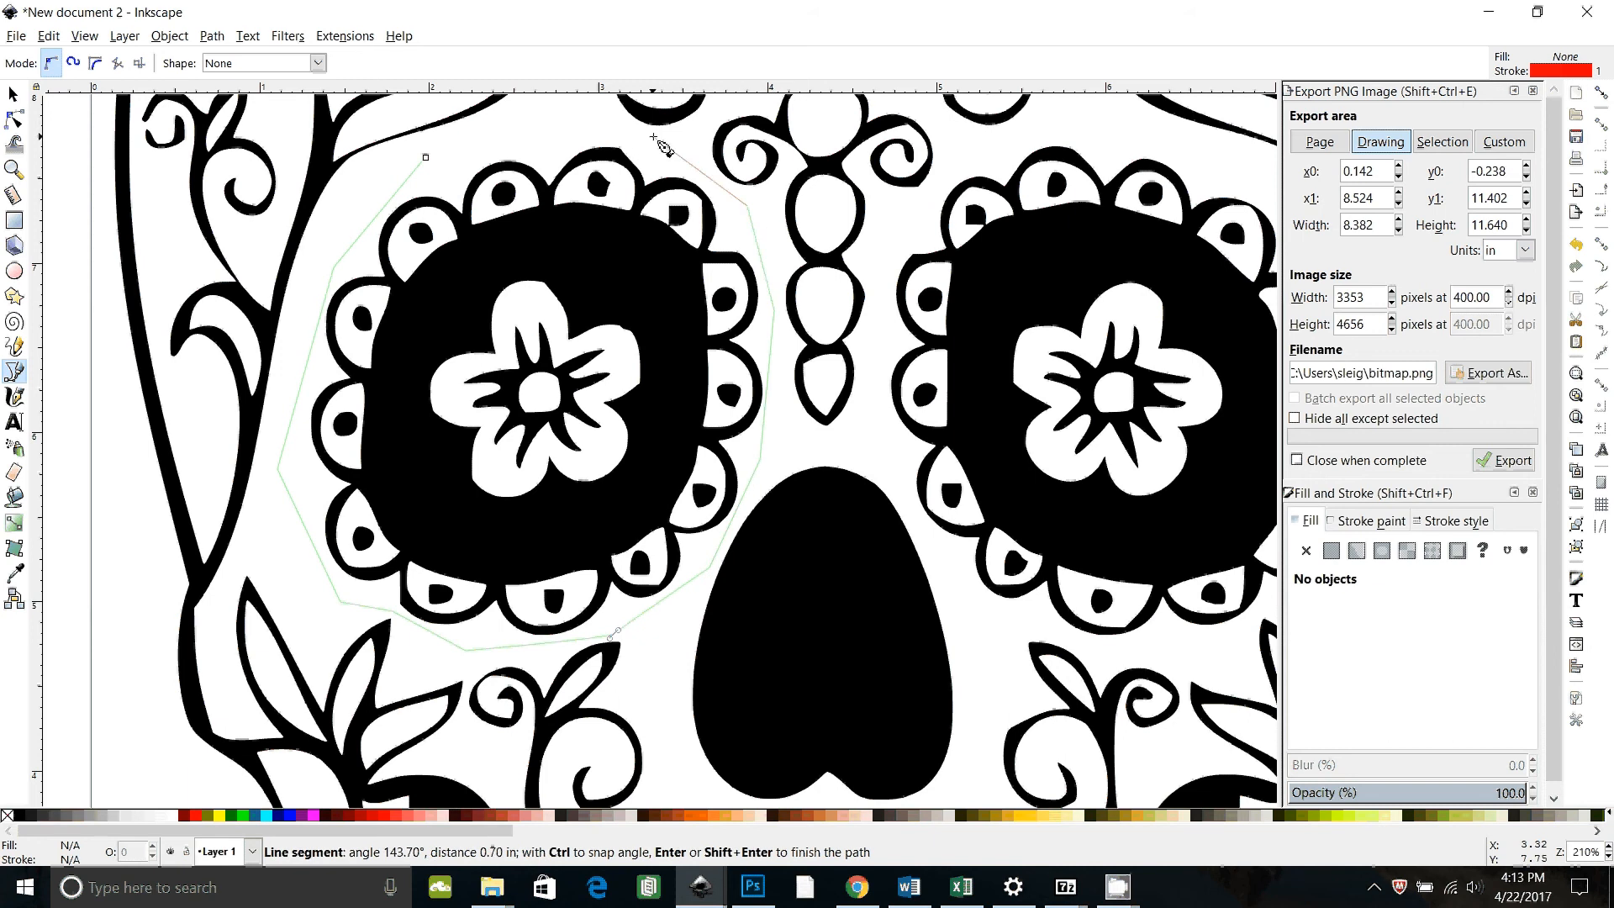
left_click(648, 132)
left_click(536, 131)
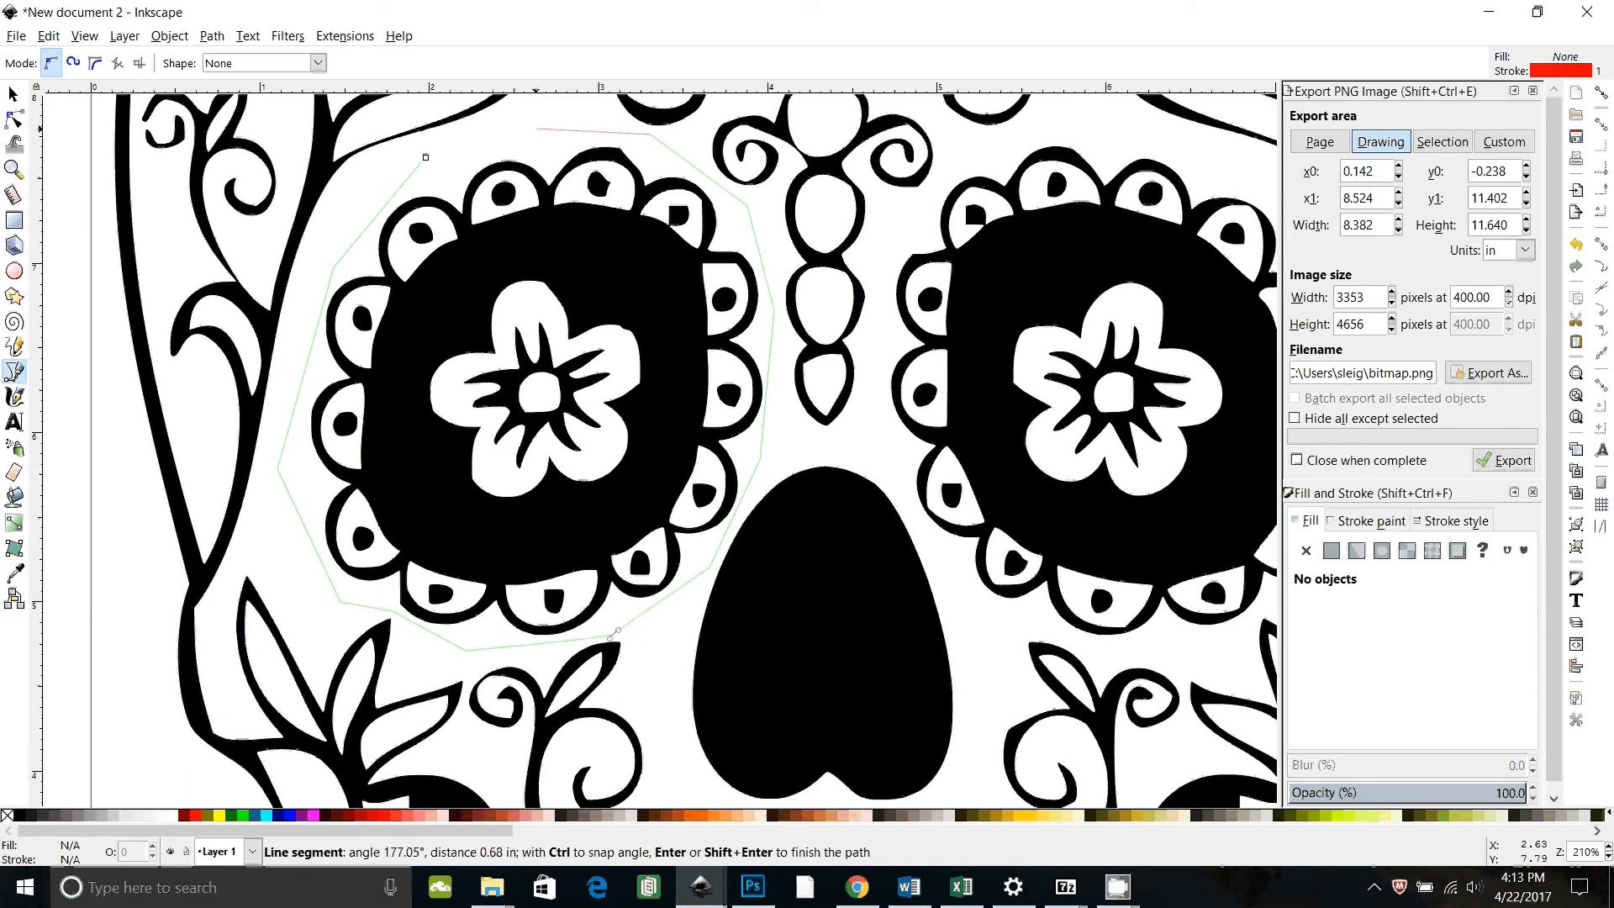
left_click(427, 157)
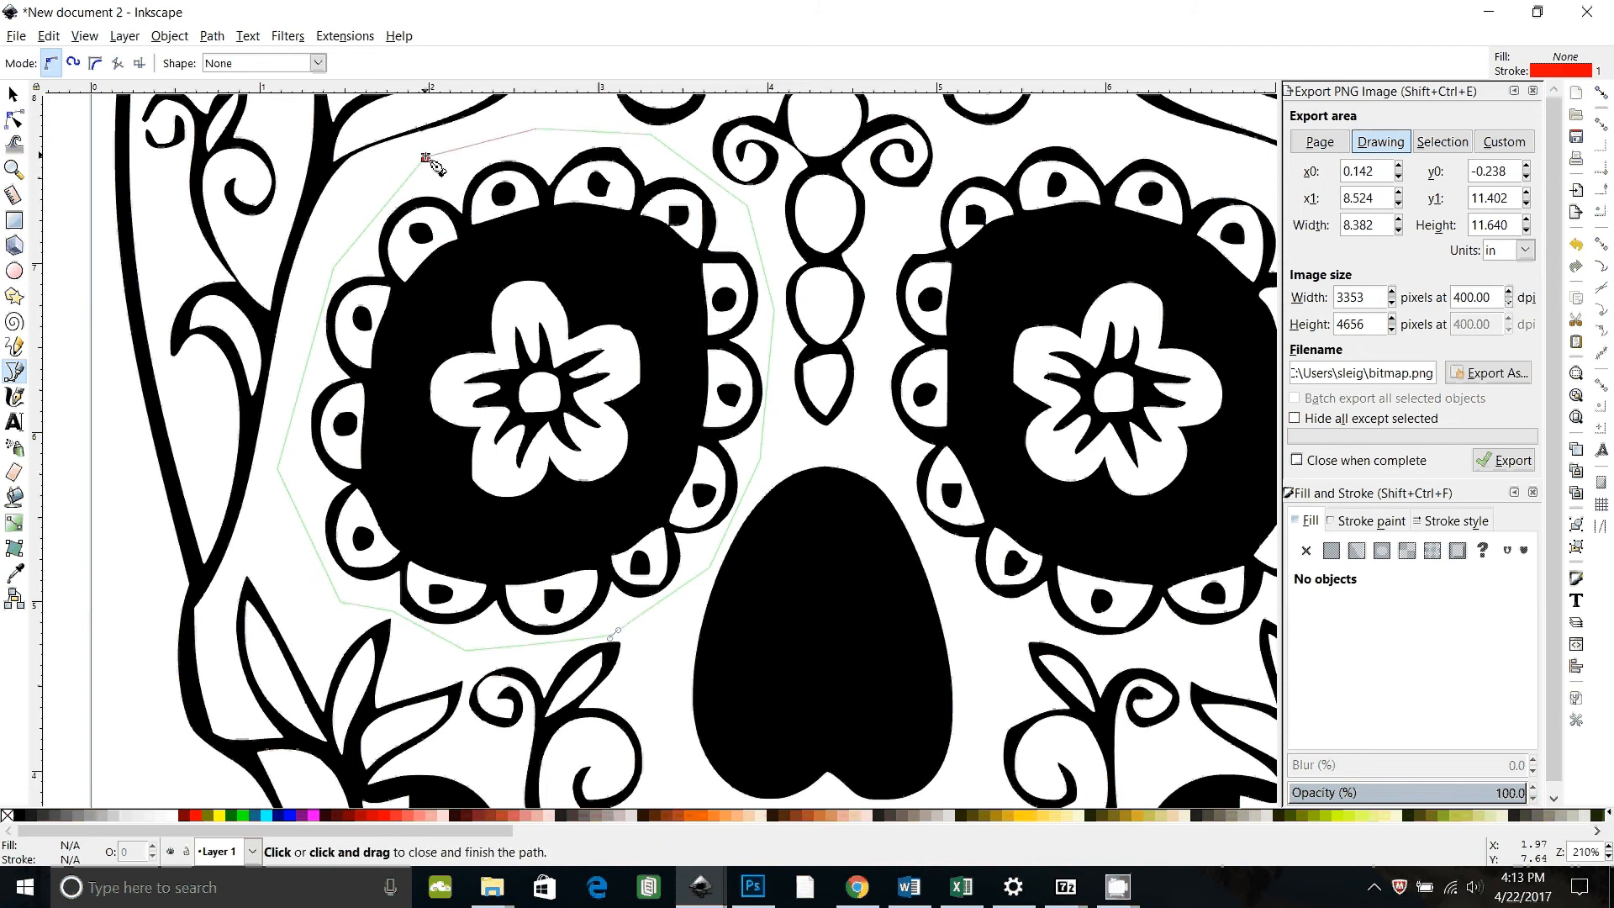
left_click(427, 160)
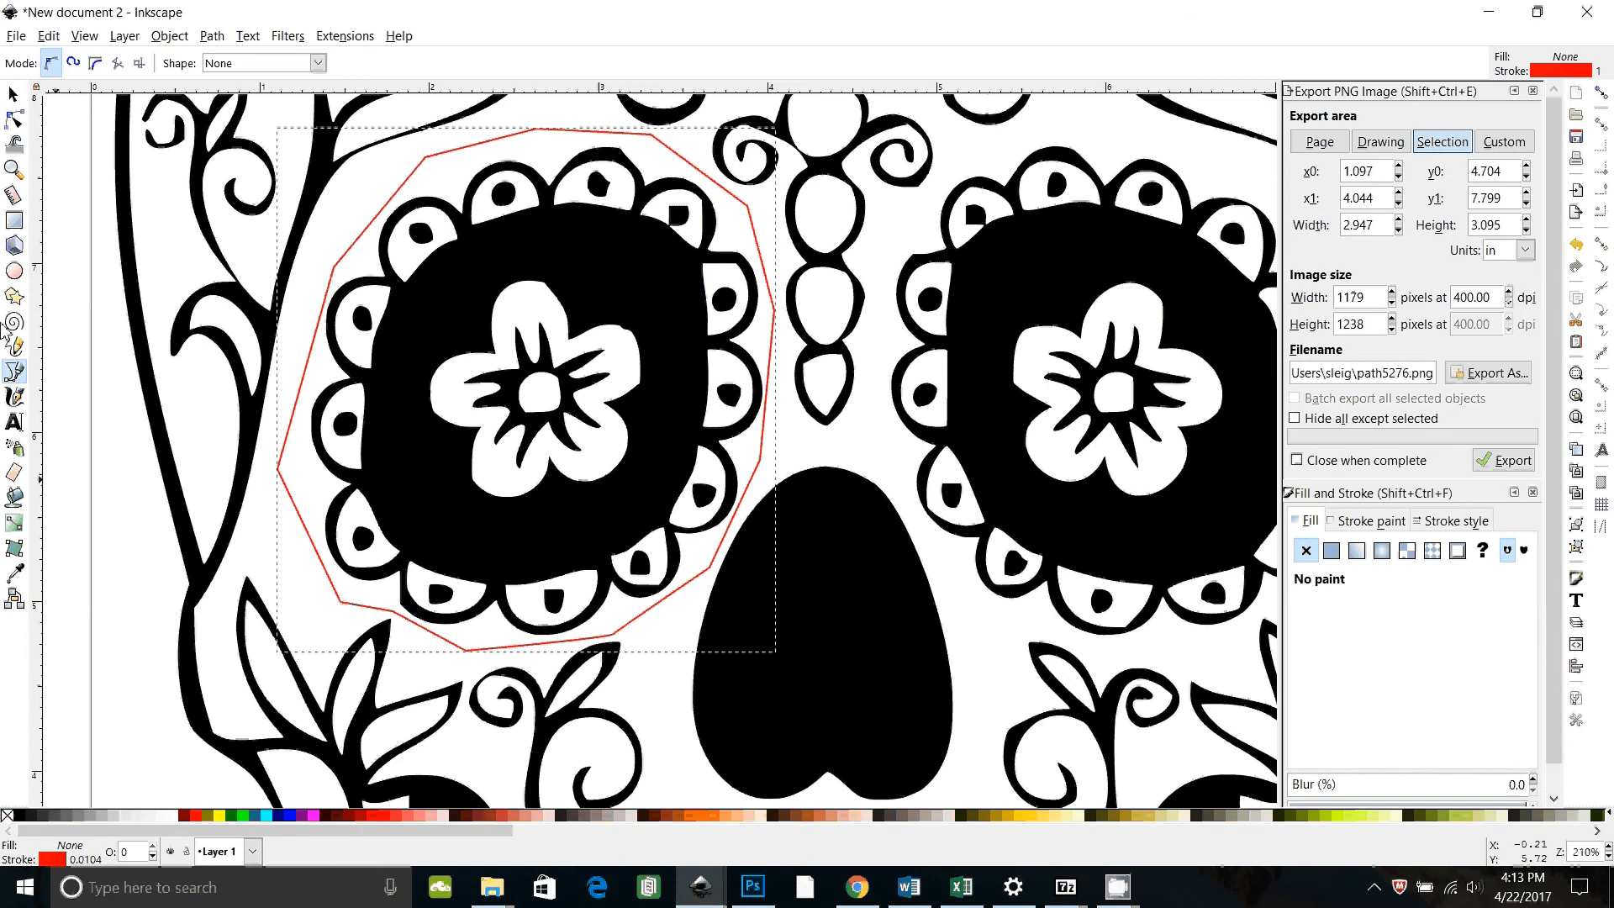
Step: Select the eye outline together with the traced skull and apply Division to cut the skull path
left_click(12, 94)
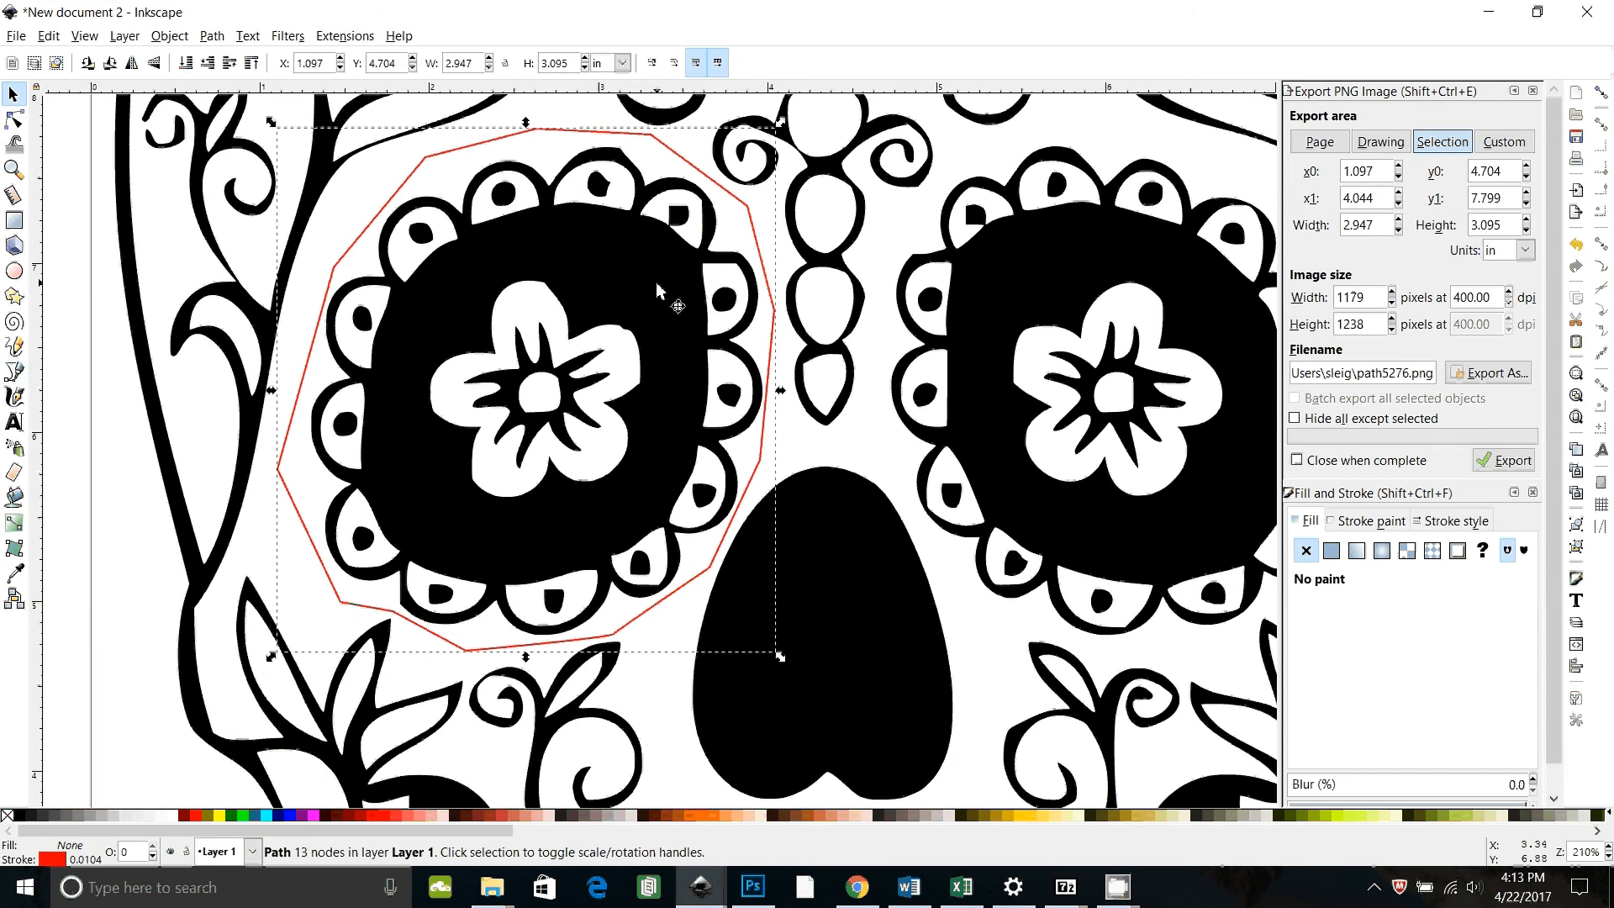
key("minus")
key("minus")
key("minus")
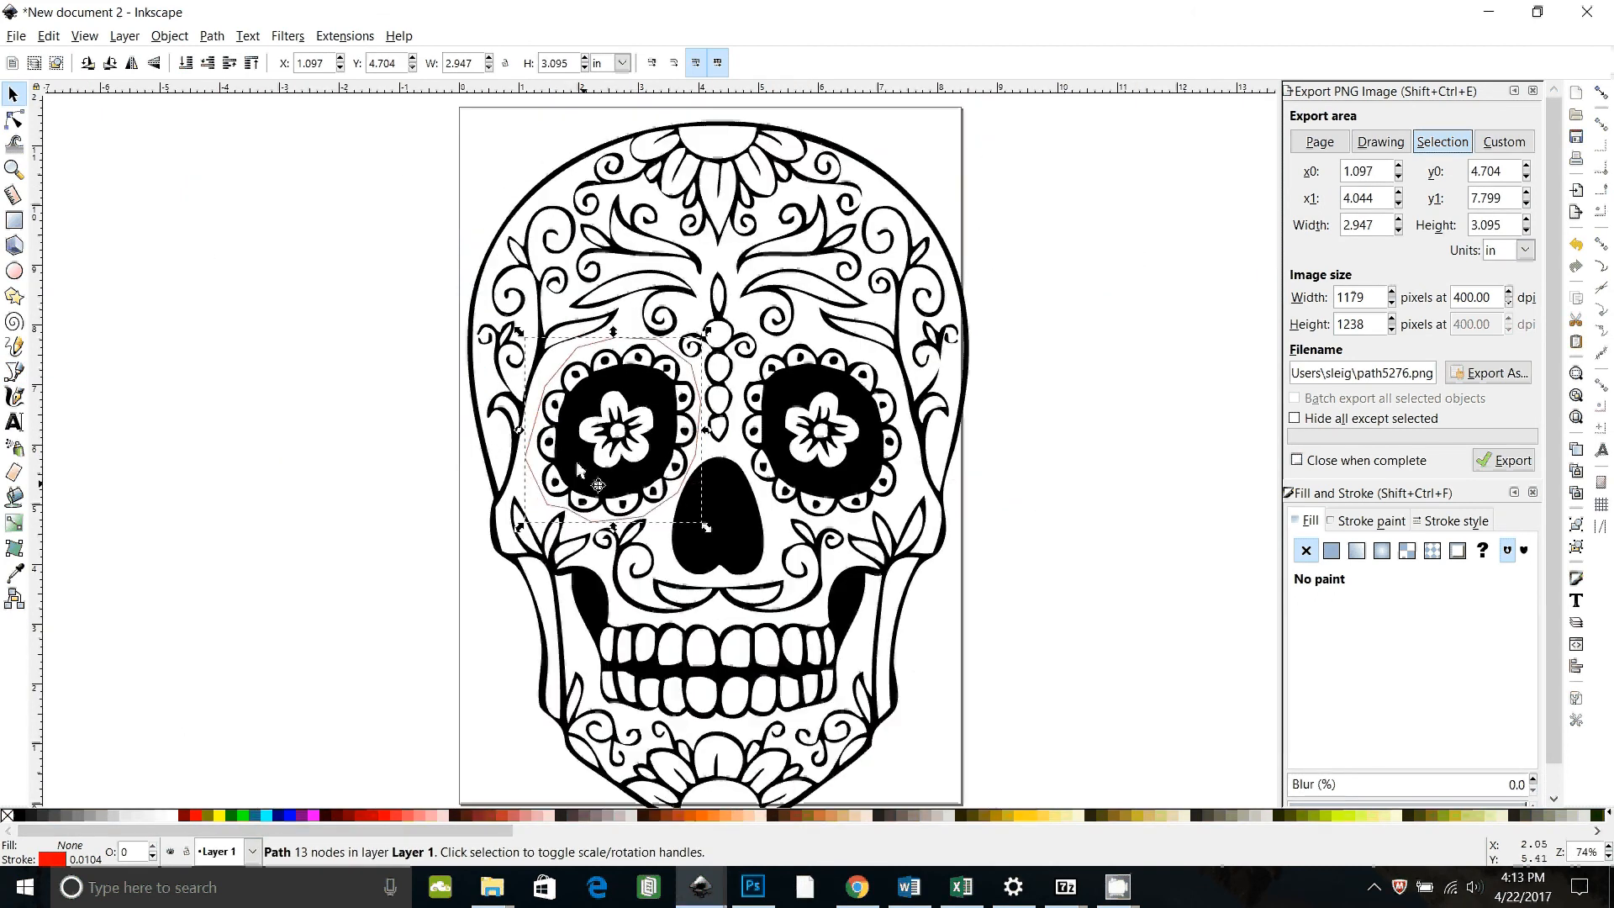
left_click(15, 94)
left_click(79, 200)
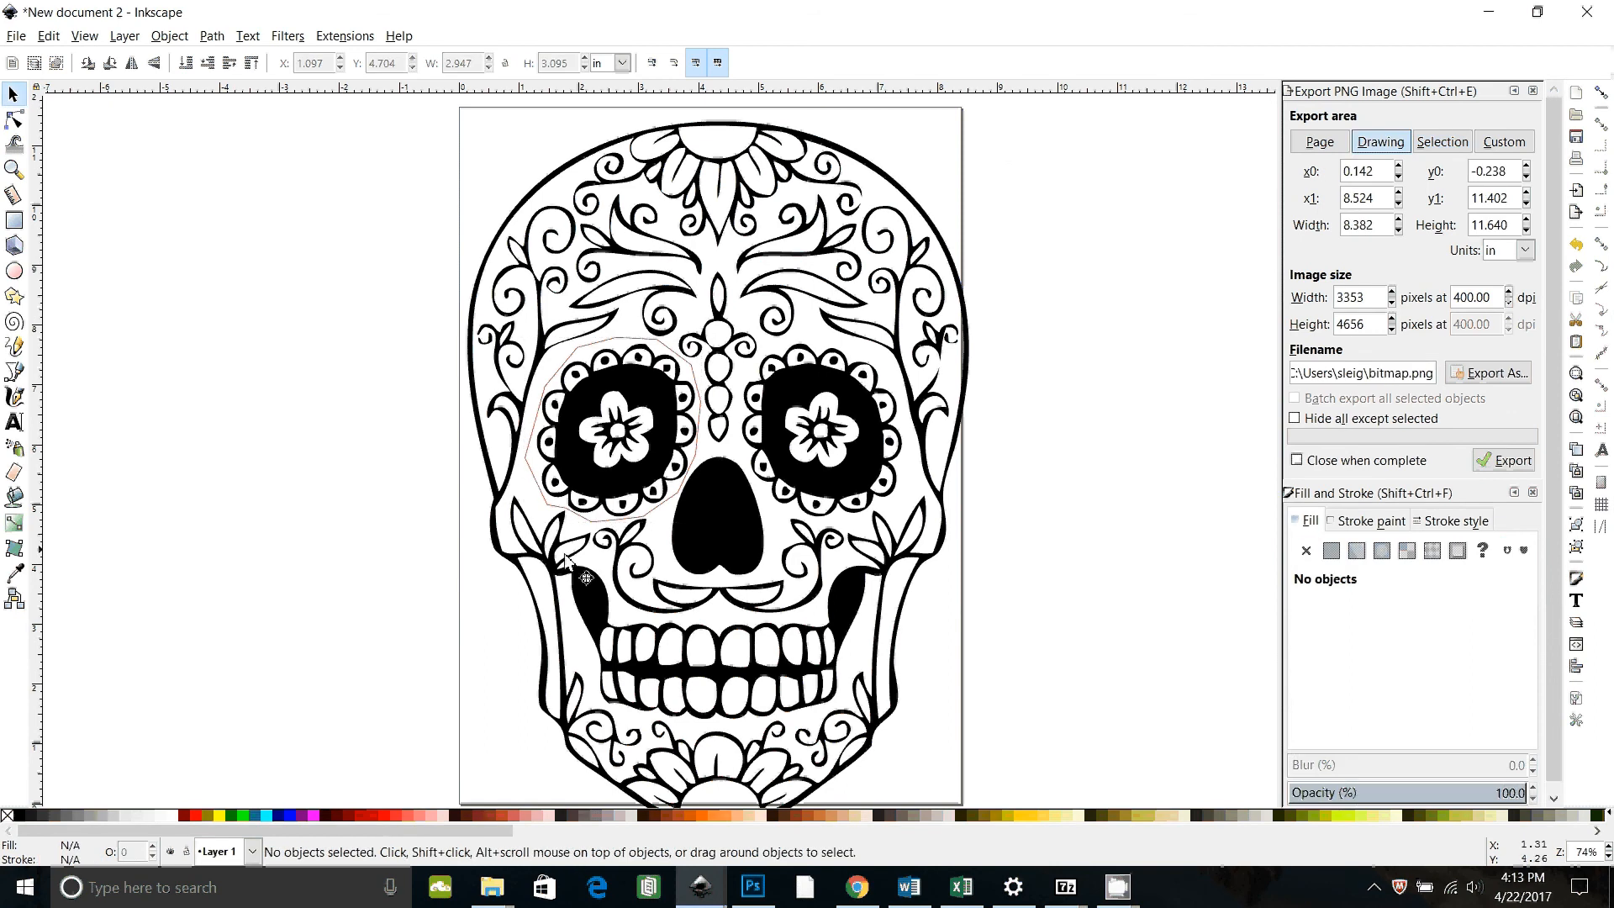
left_click(622, 343)
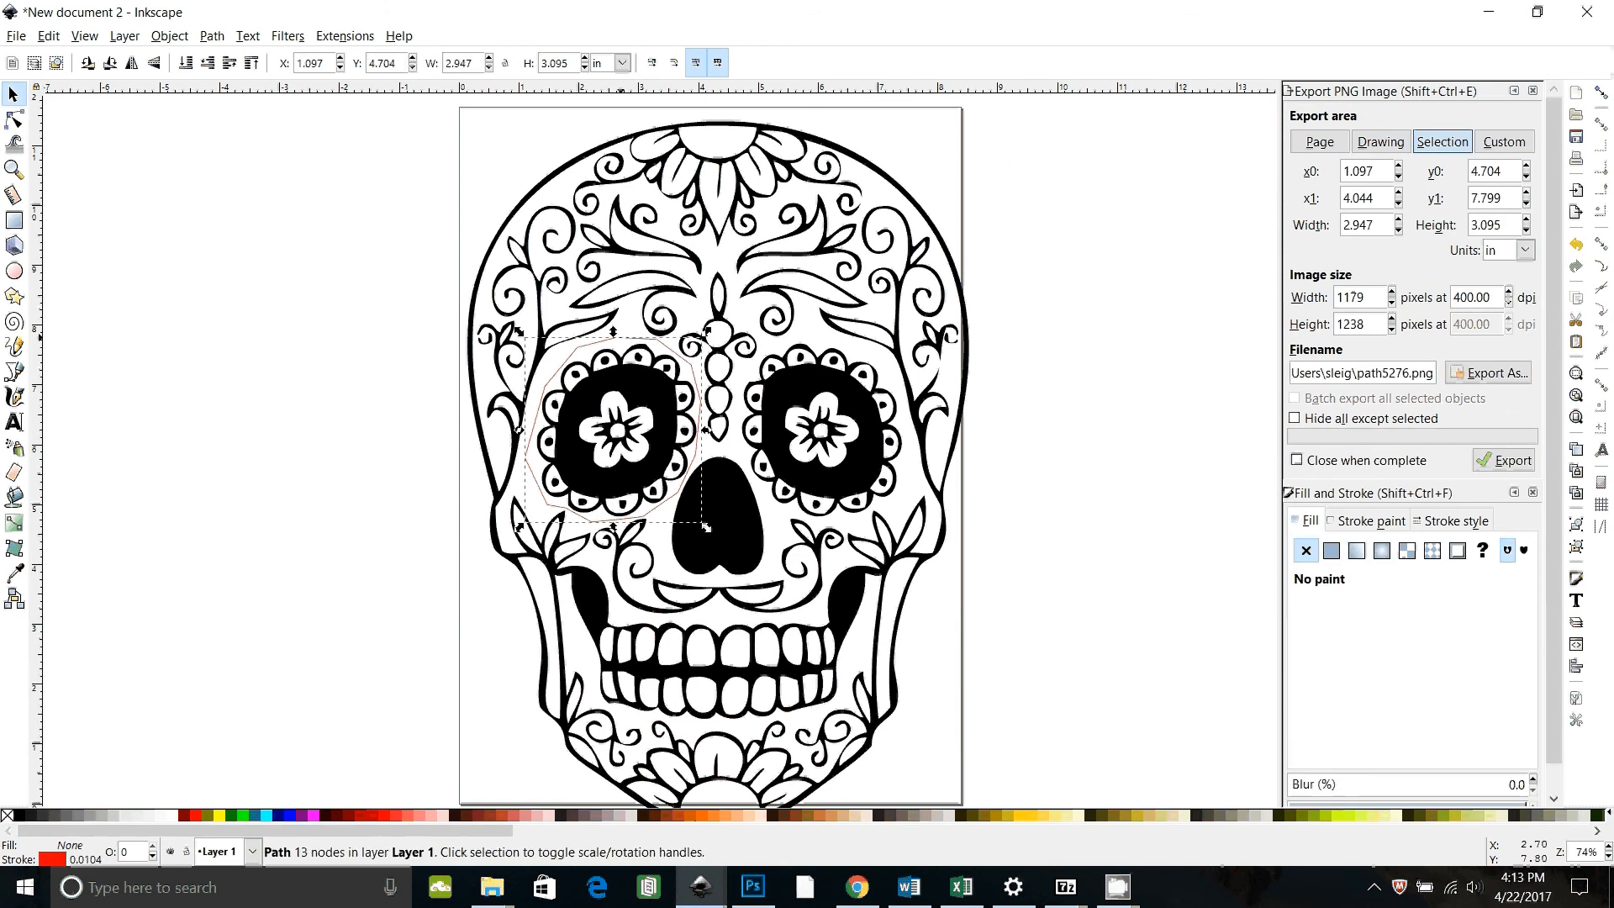
left_click(654, 387, "shift")
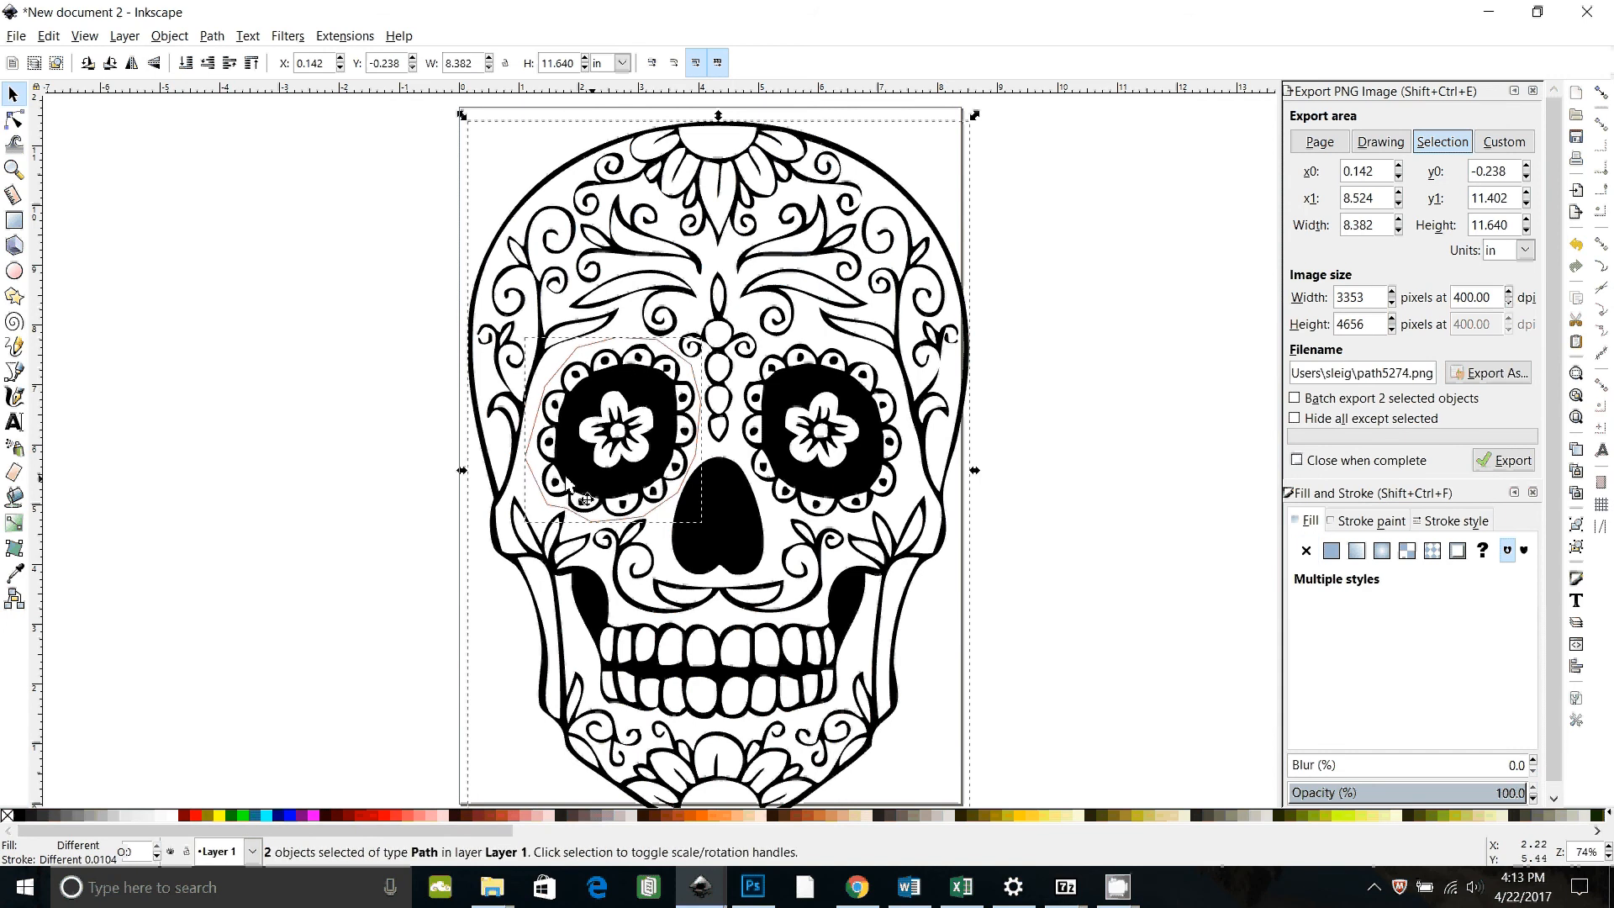
left_click(214, 36)
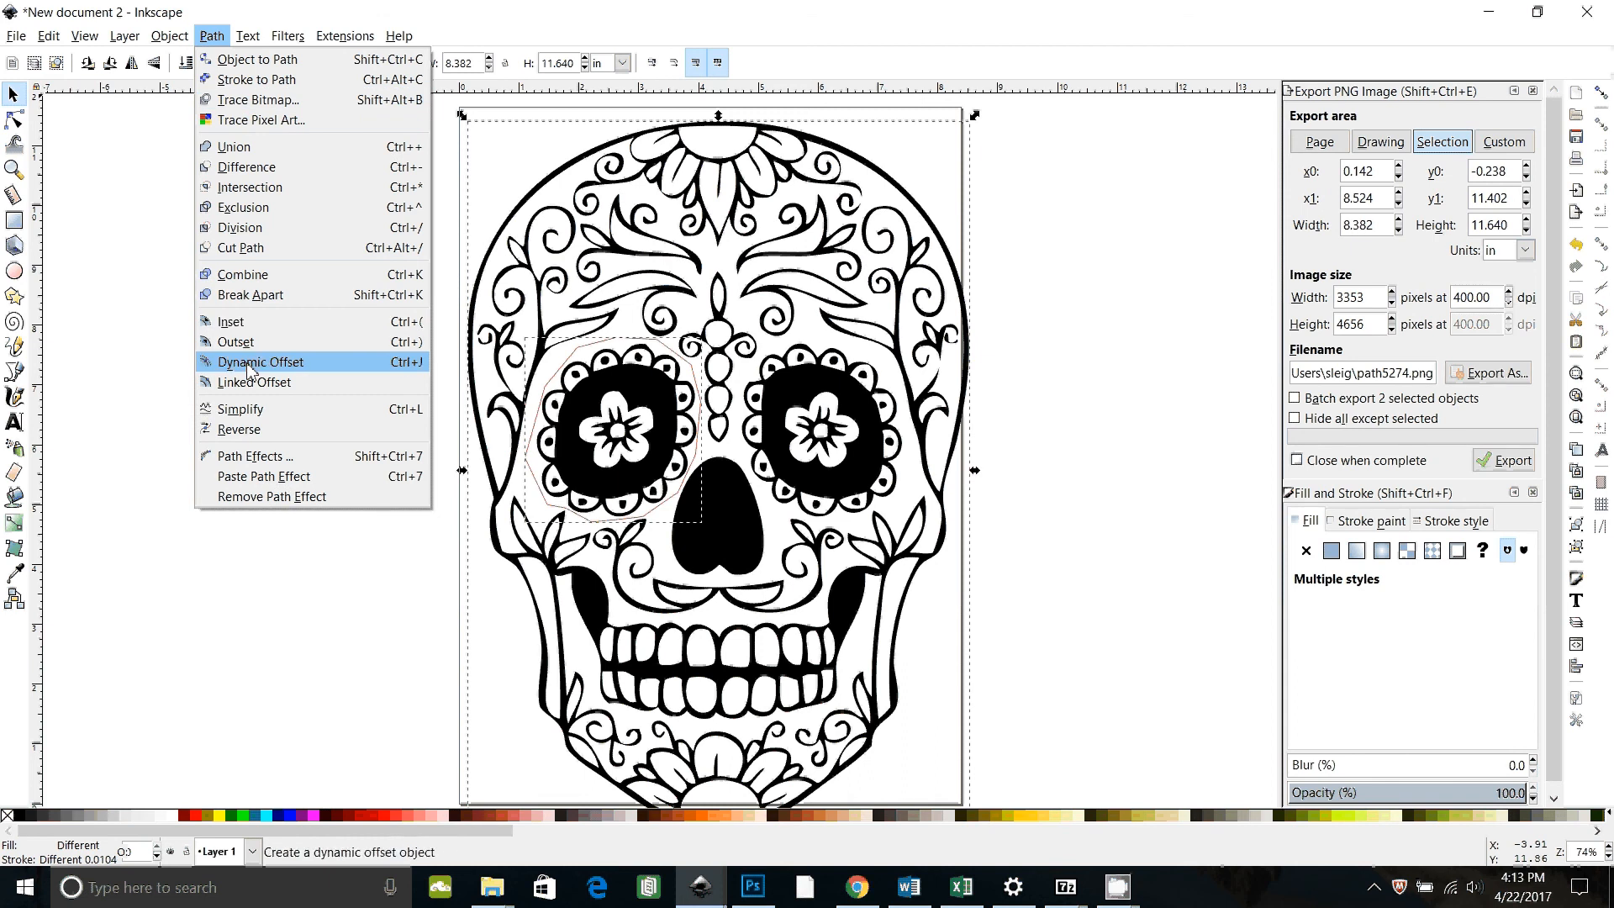
left_click(235, 227)
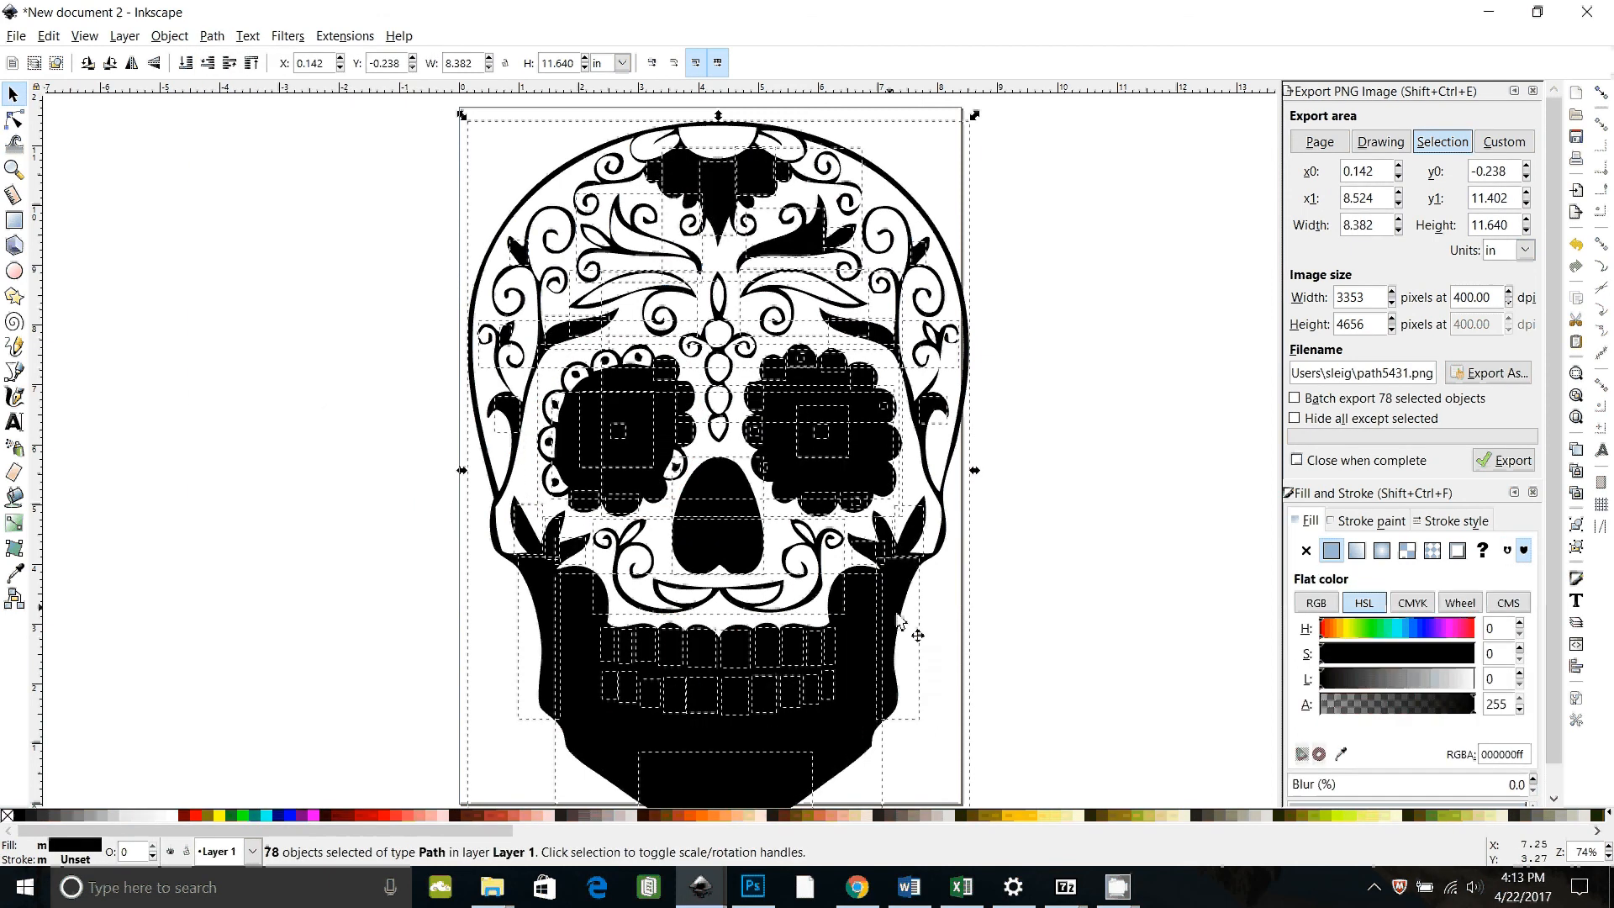
Step: Undo the Division applied to the traced skull path
scroll(967, 622, "down", 1)
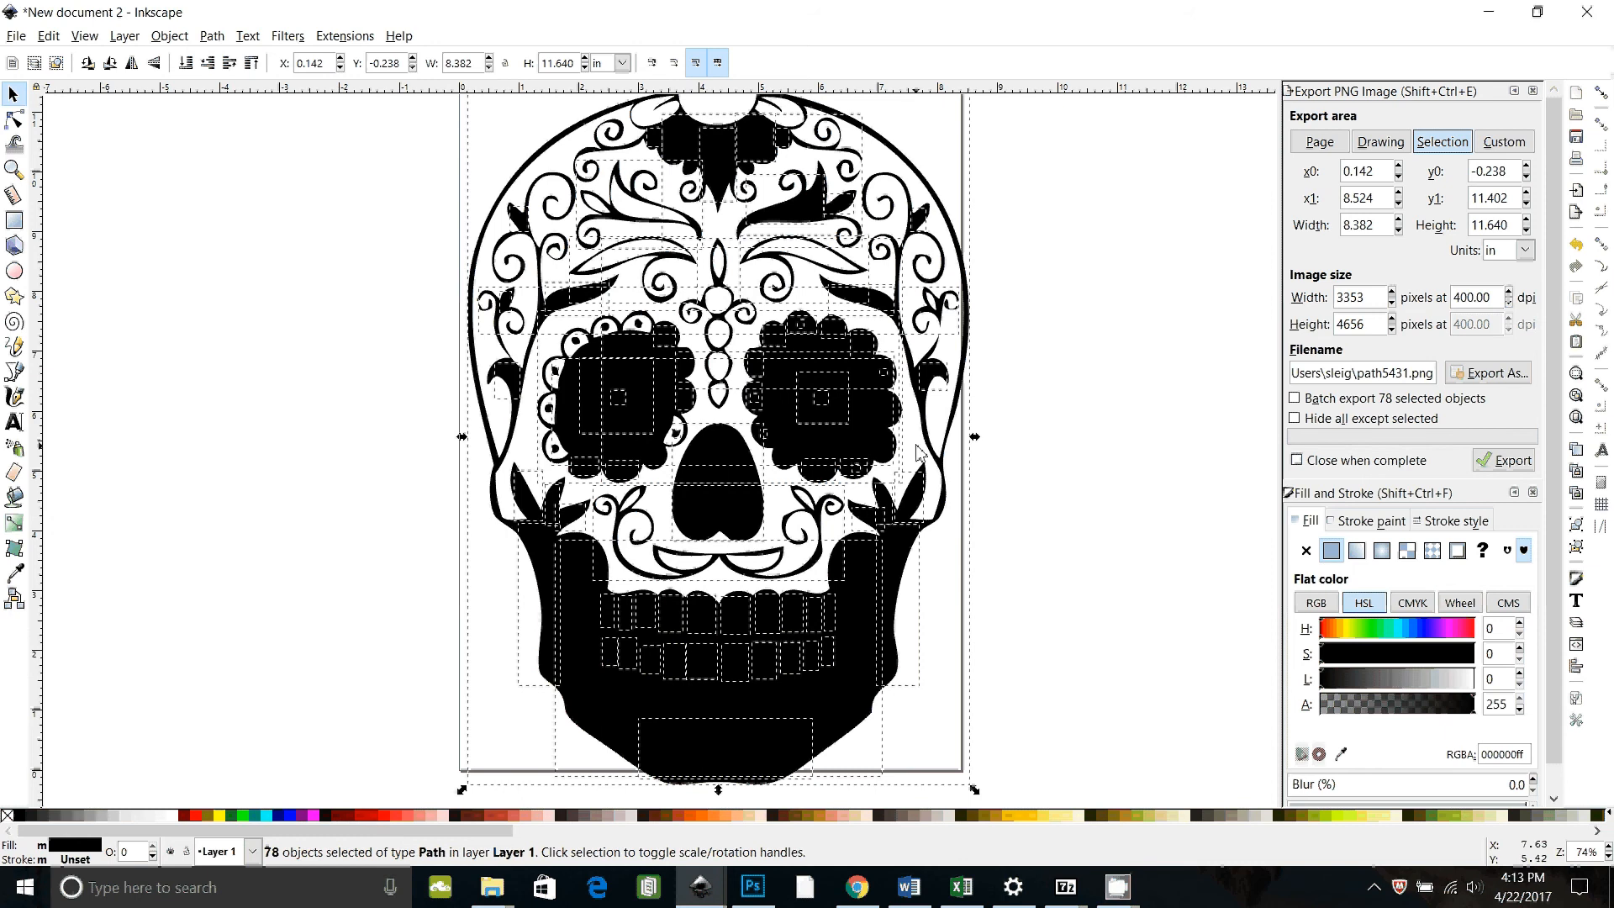
key("ctrl+c")
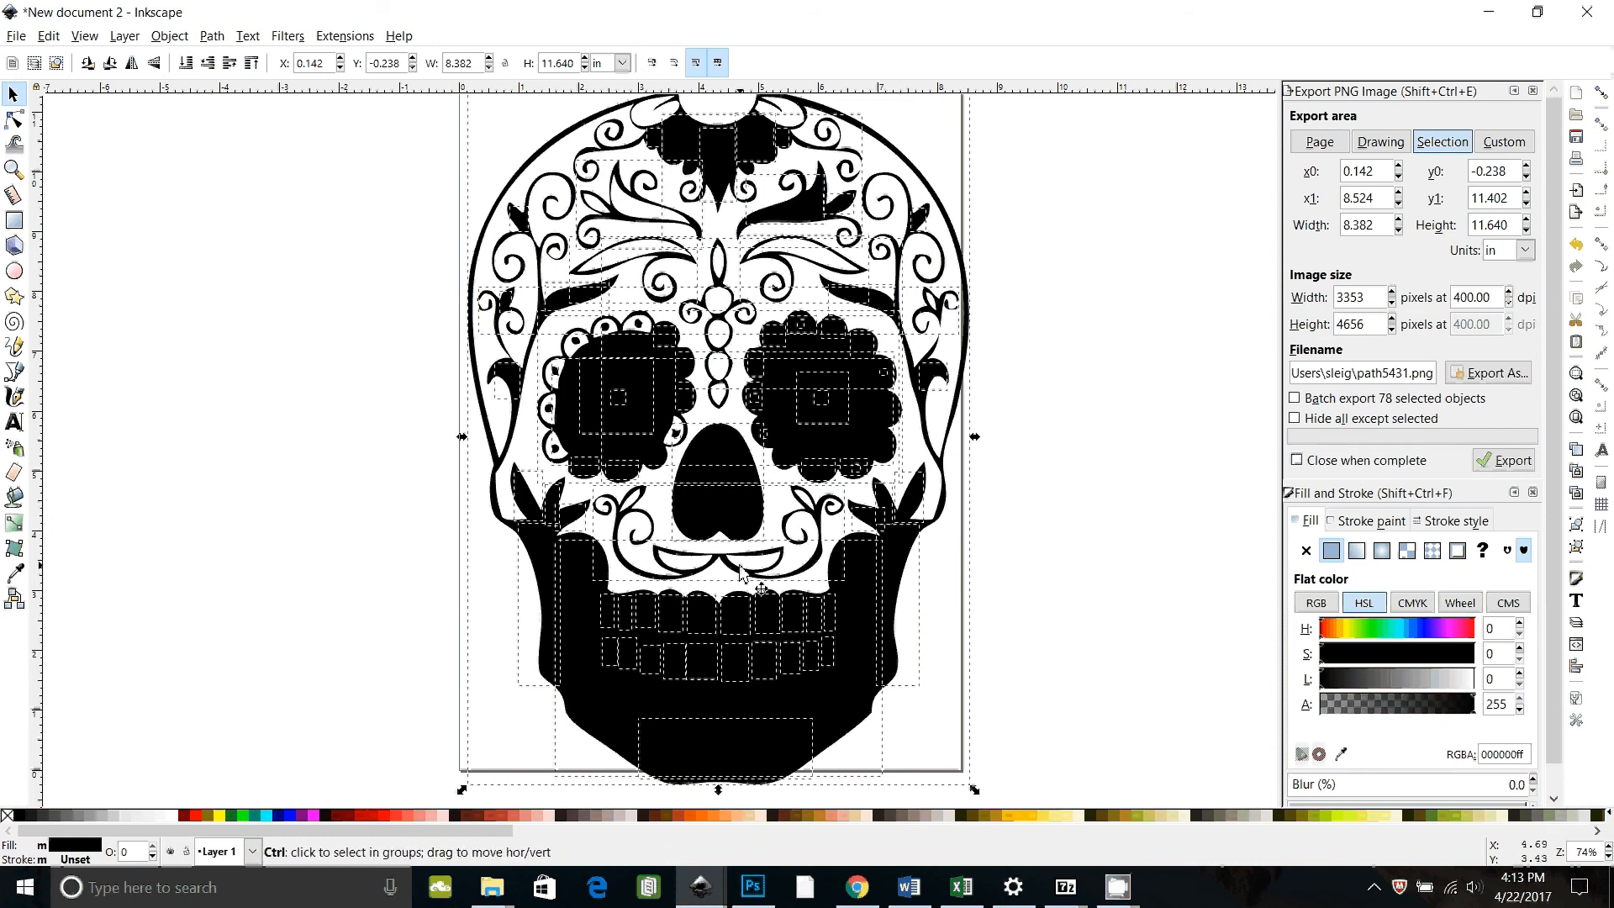
key("ctrl+x")
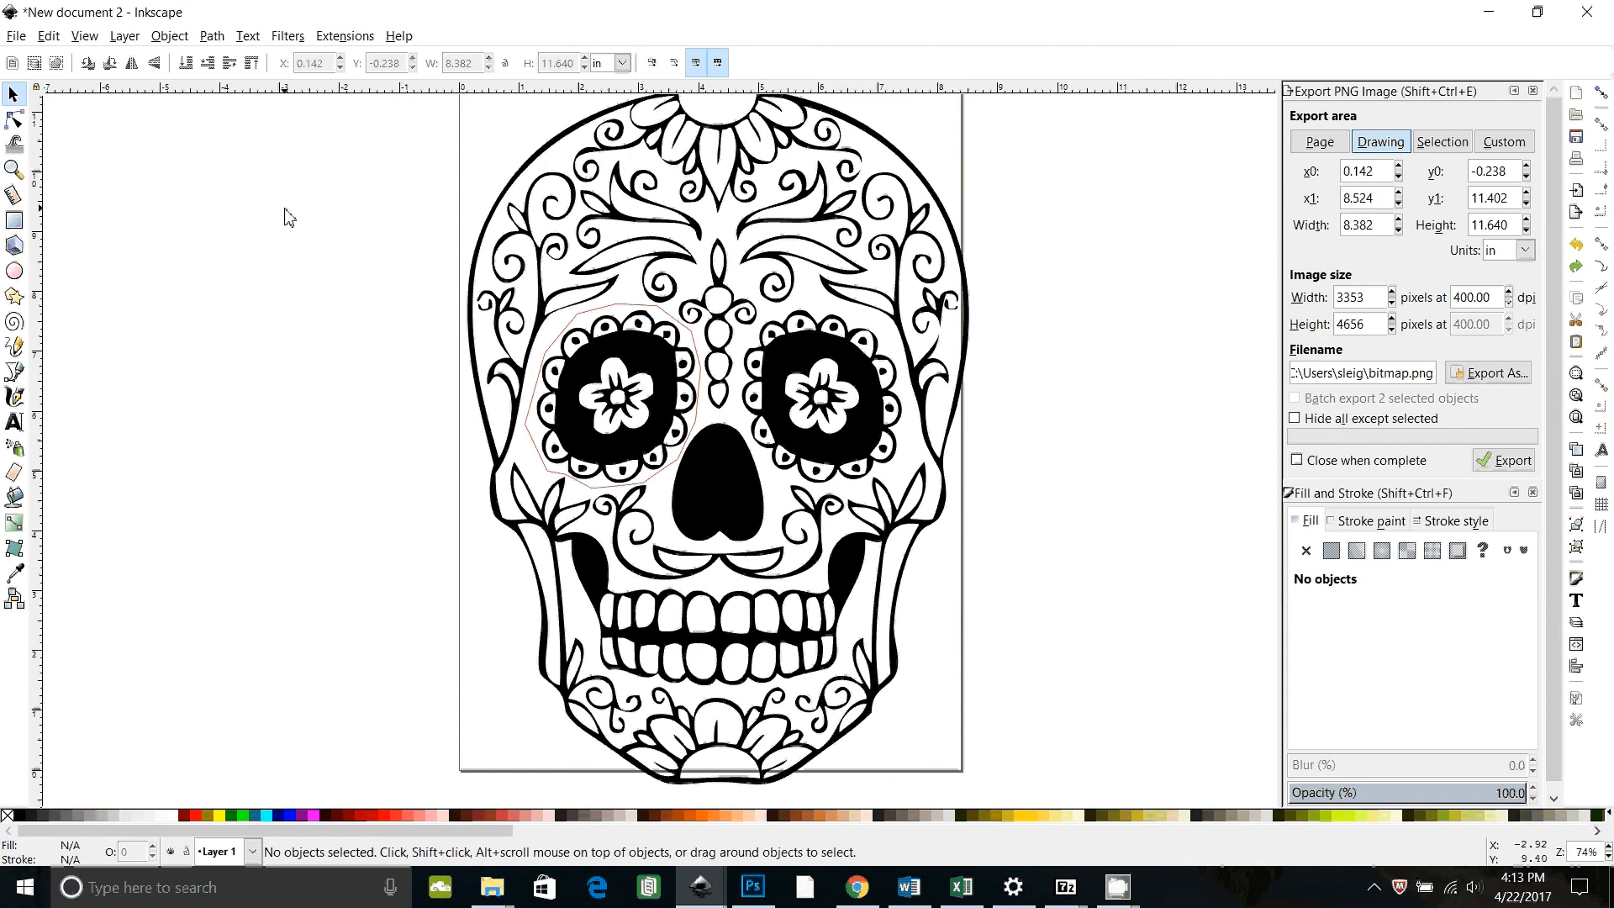
left_click(222, 36)
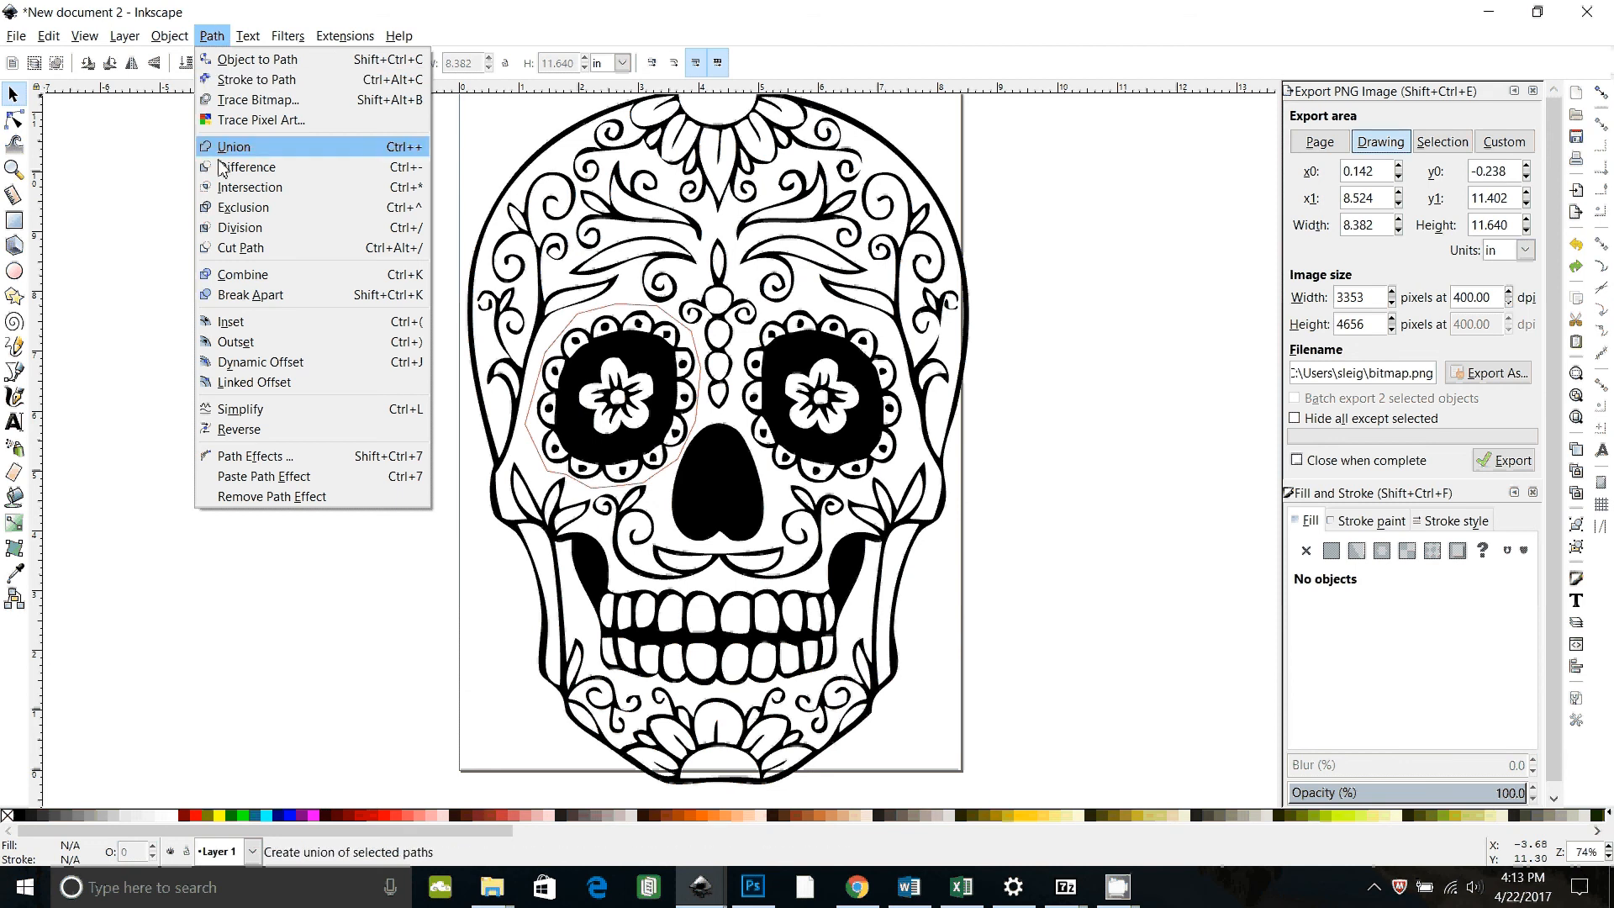
left_click(310, 616)
Step: Move the eye outline off the page, then undo the move
left_click(627, 303)
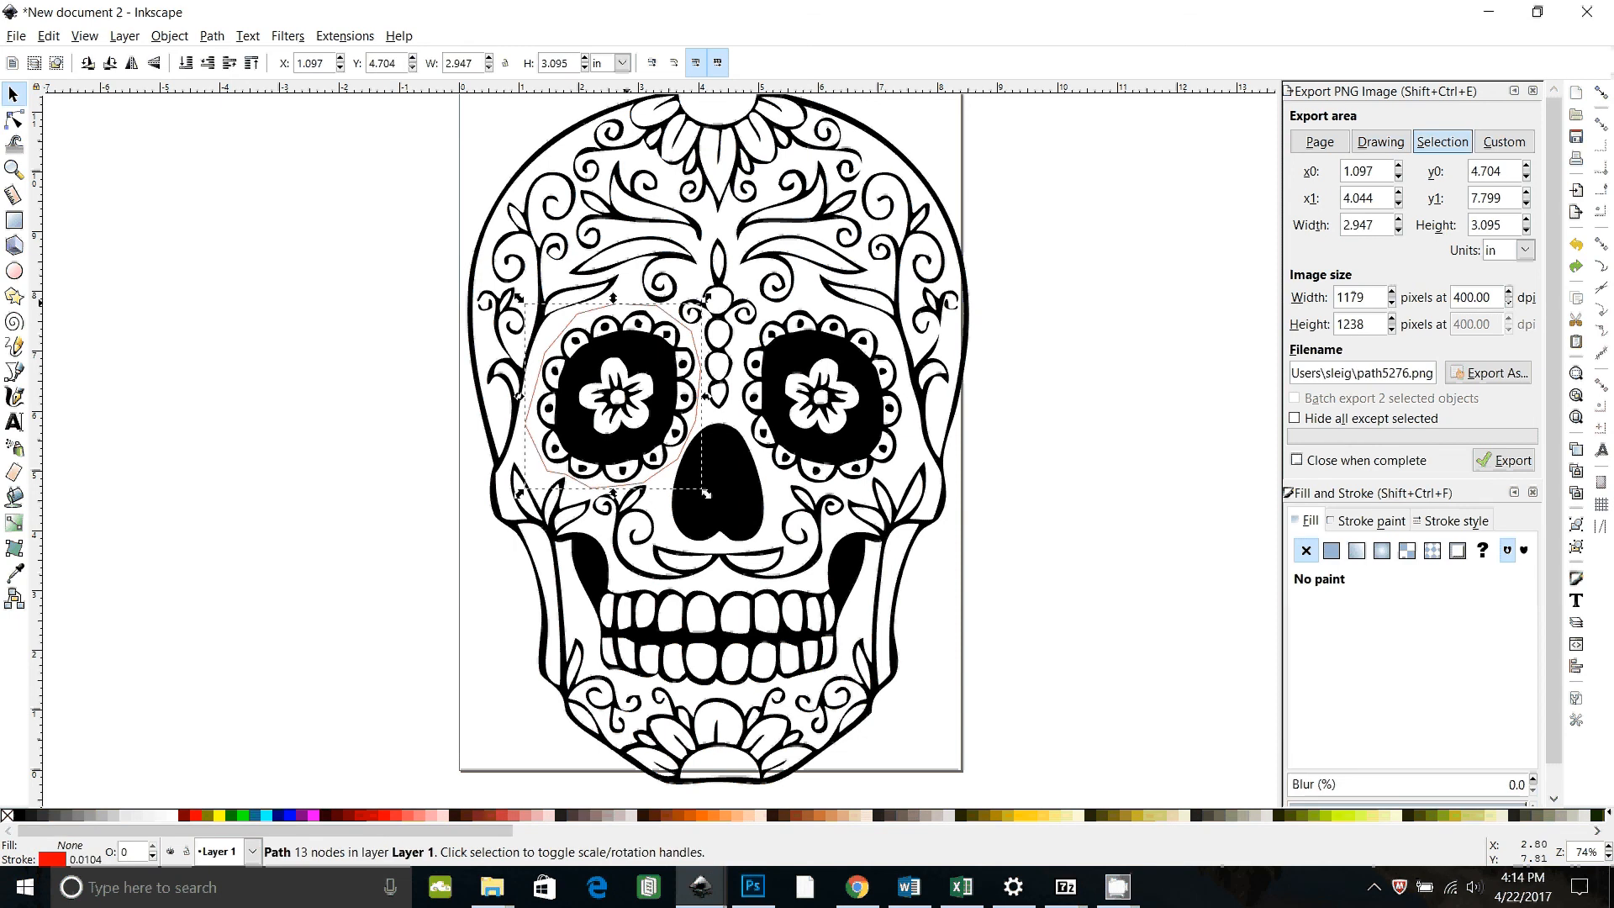
key("ctrl")
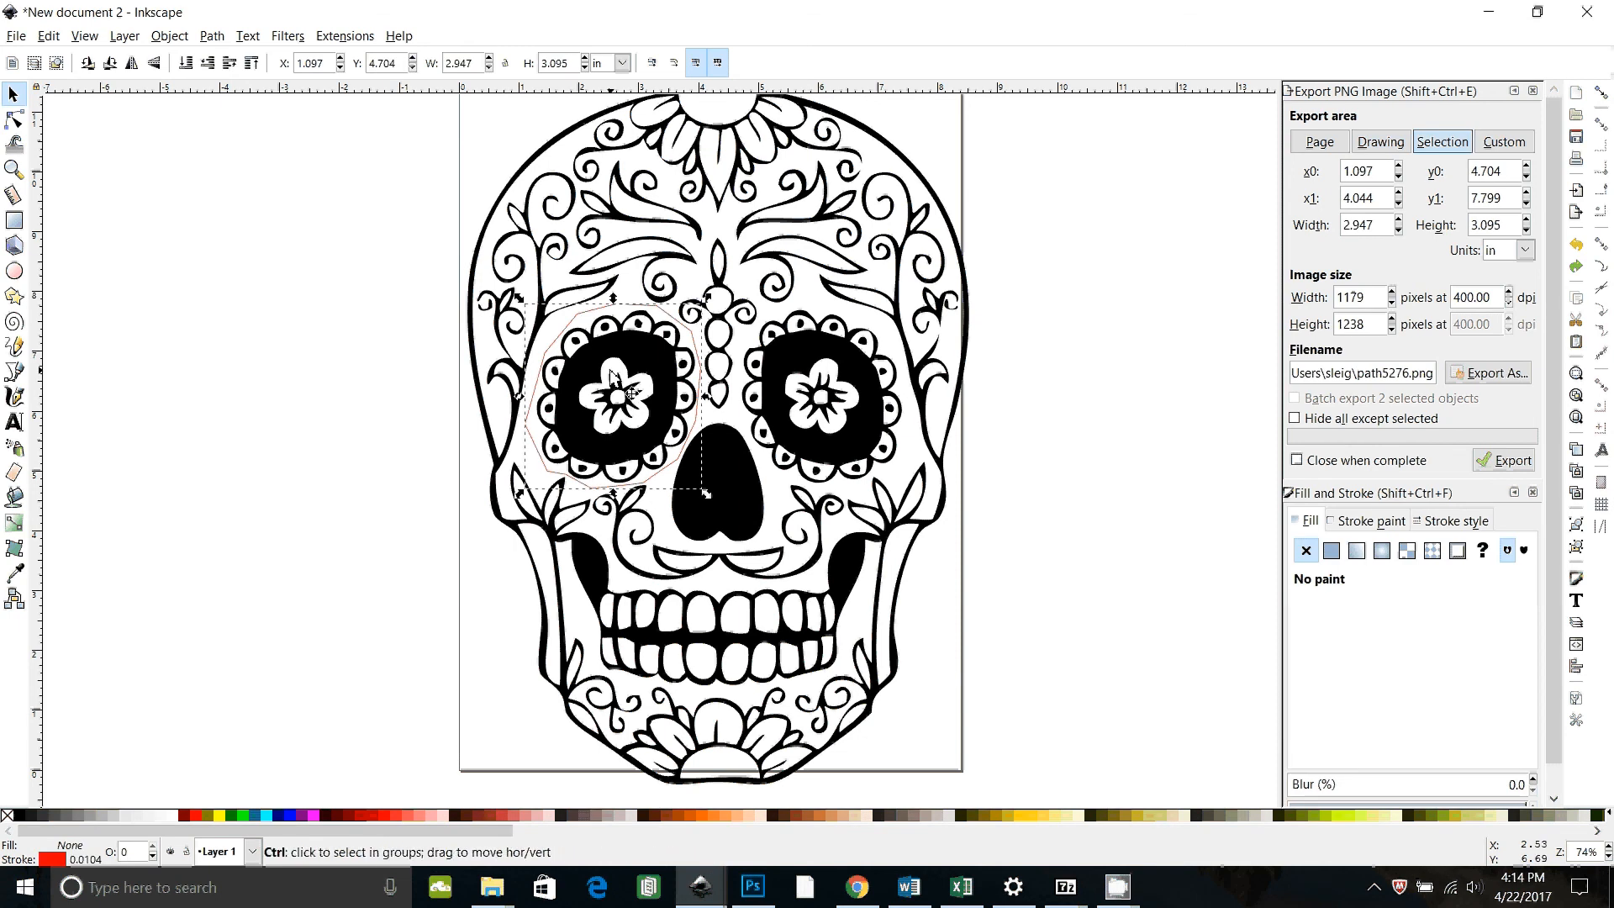
left_click(611, 376, "ctrl")
left_click_drag(612, 376, 299, 453)
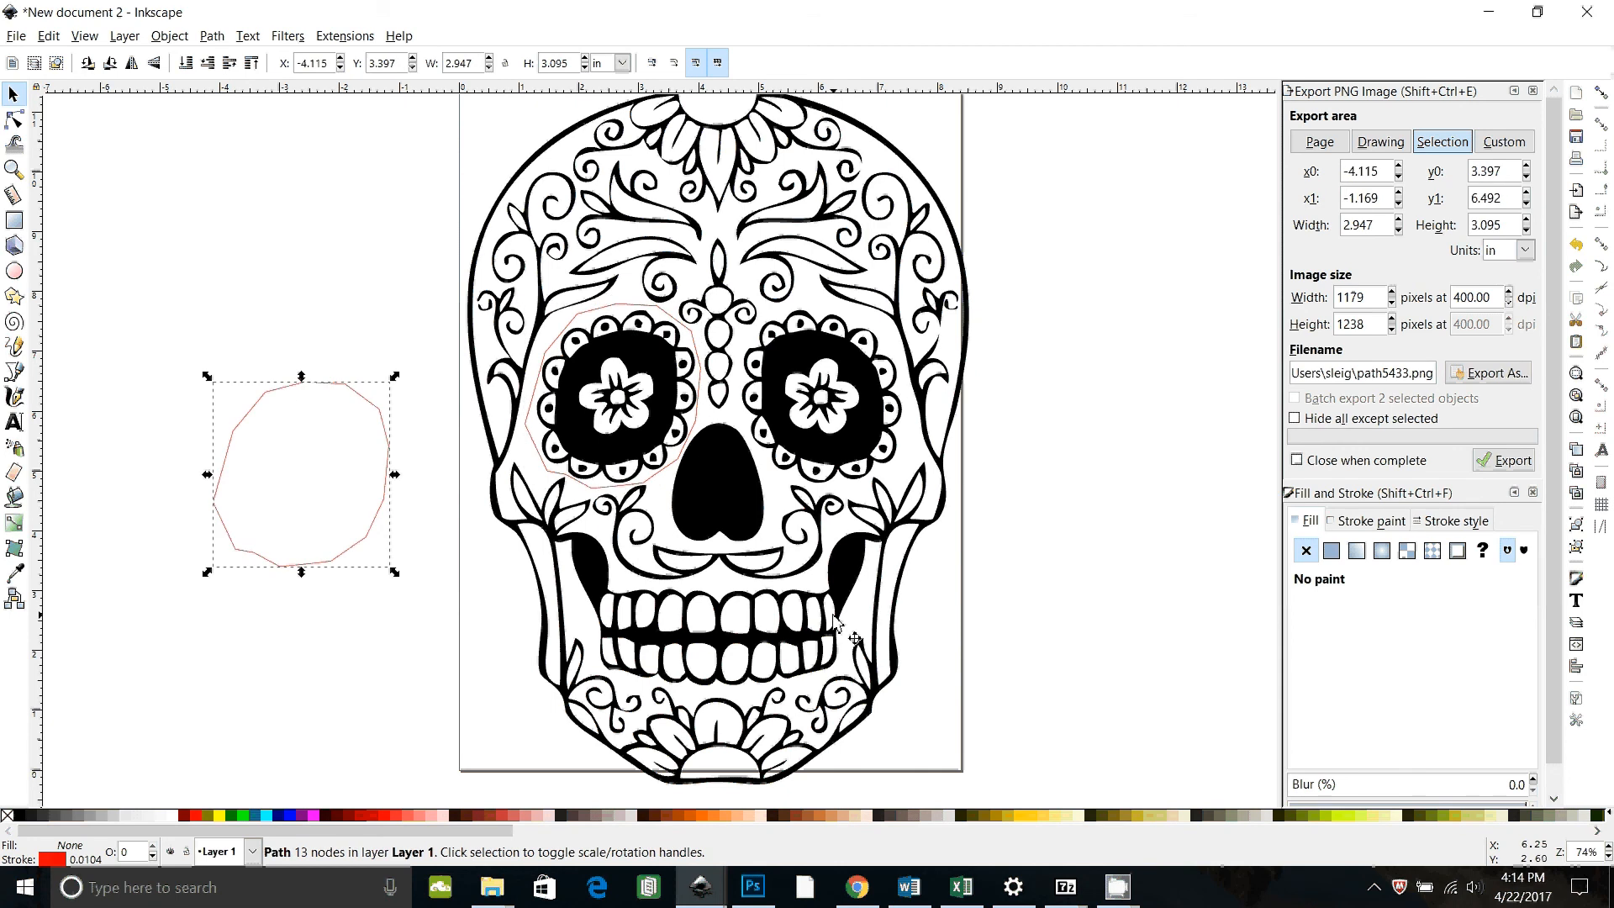
key("ctrl")
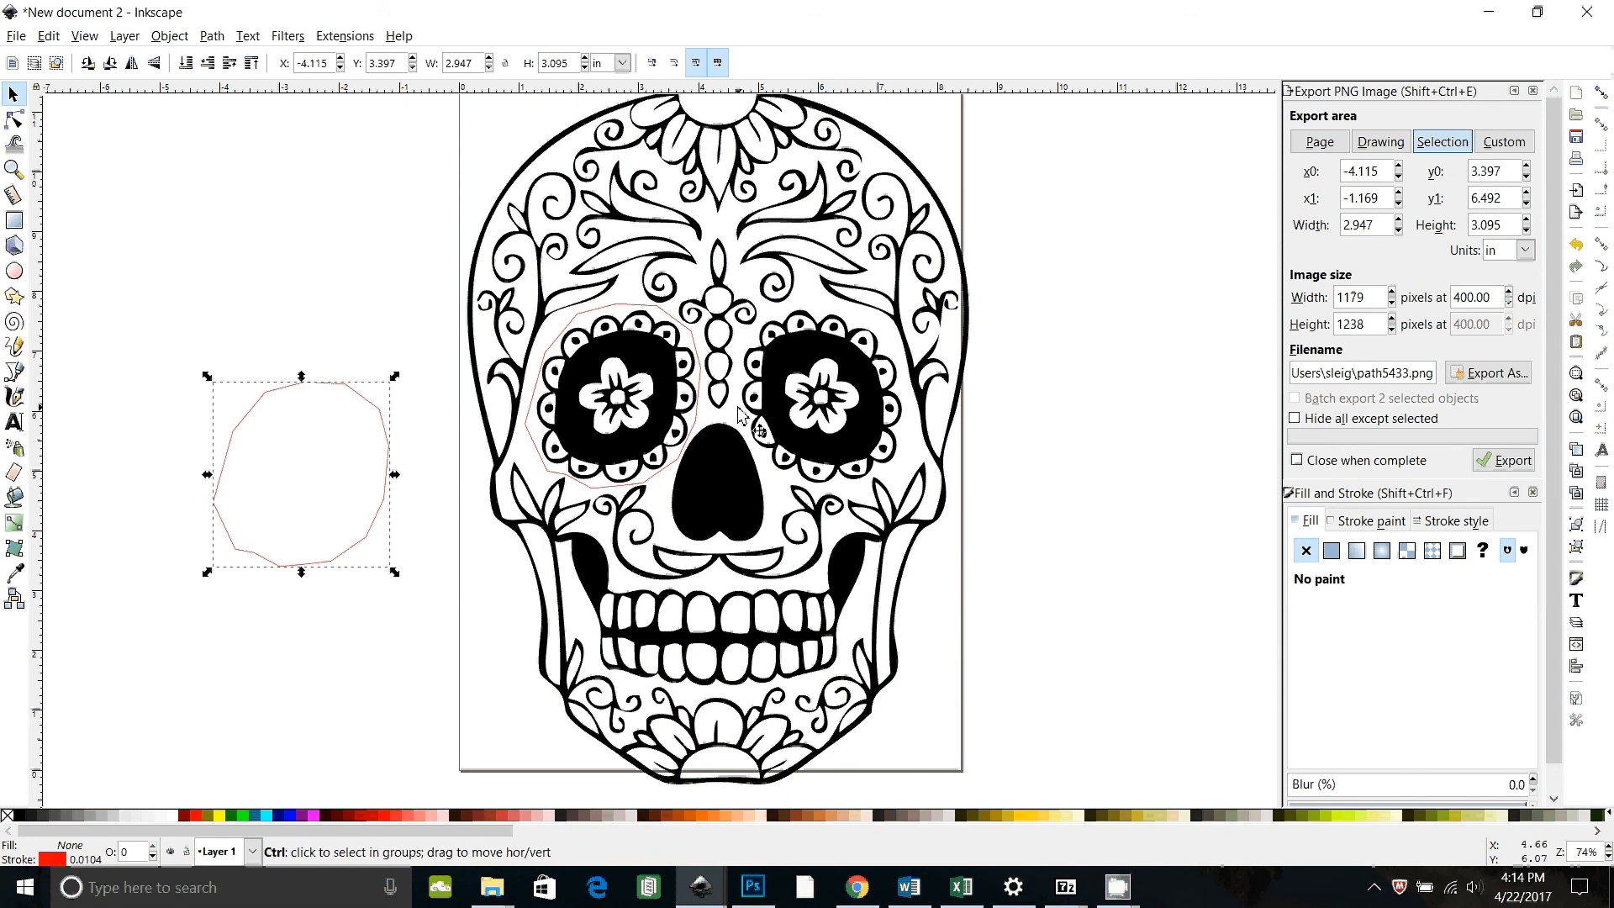
key("ctrl+z")
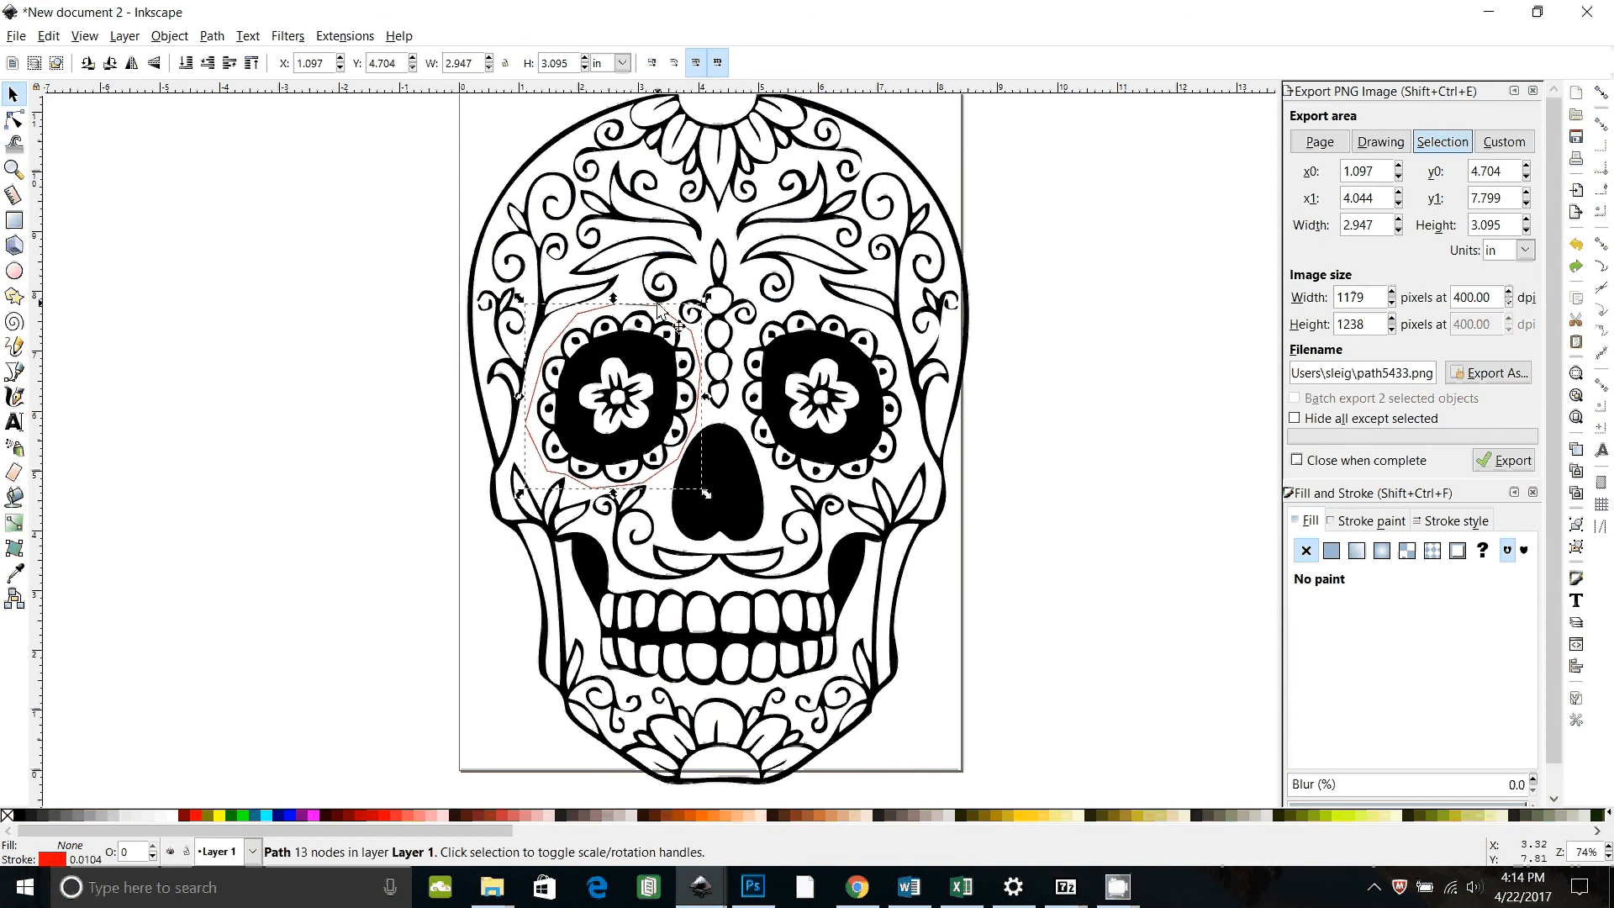
Step: Duplicate the traced skull path in place, undoing a trial move of the copy
left_click(641, 268)
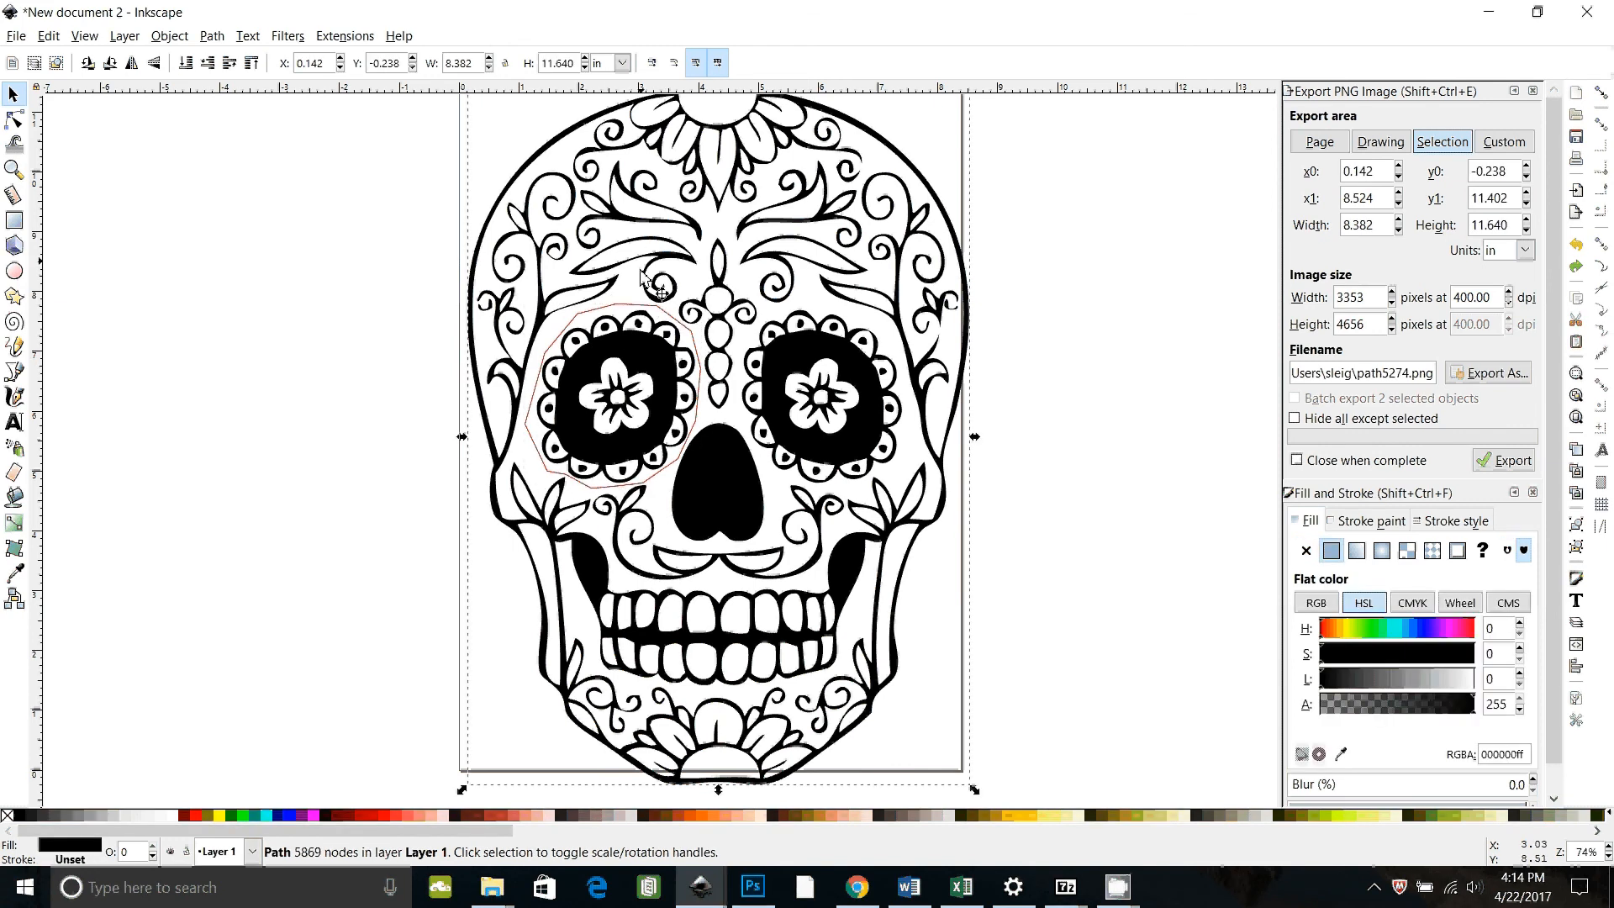
key("ctrl")
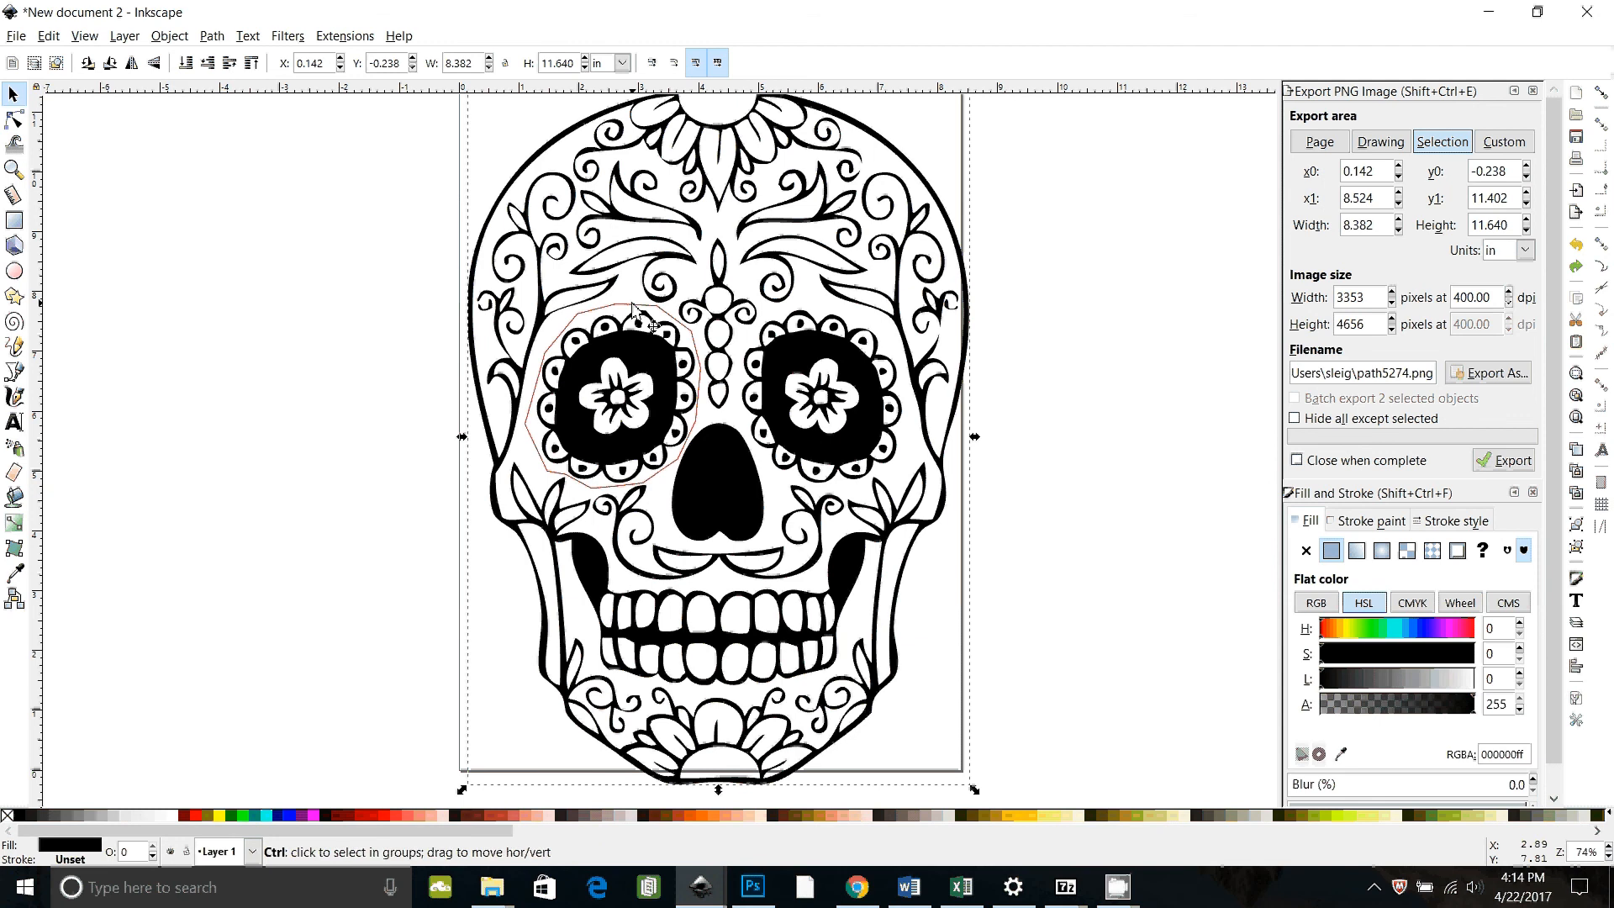
key("ctrl+d")
left_click_drag(642, 280, 326, 327)
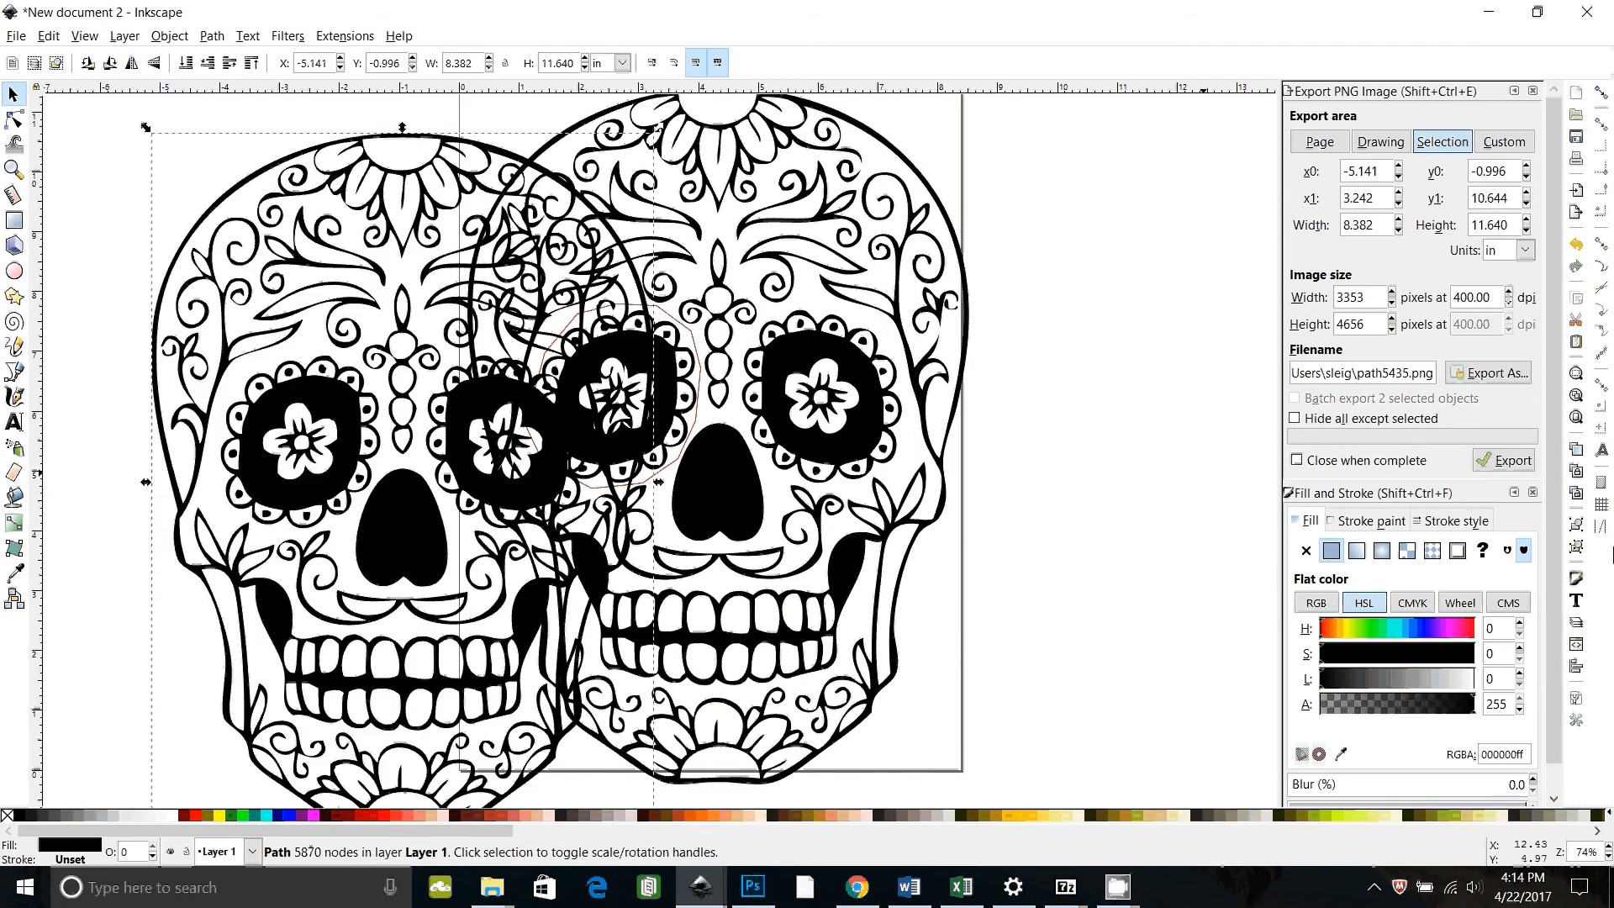
key("ctrl")
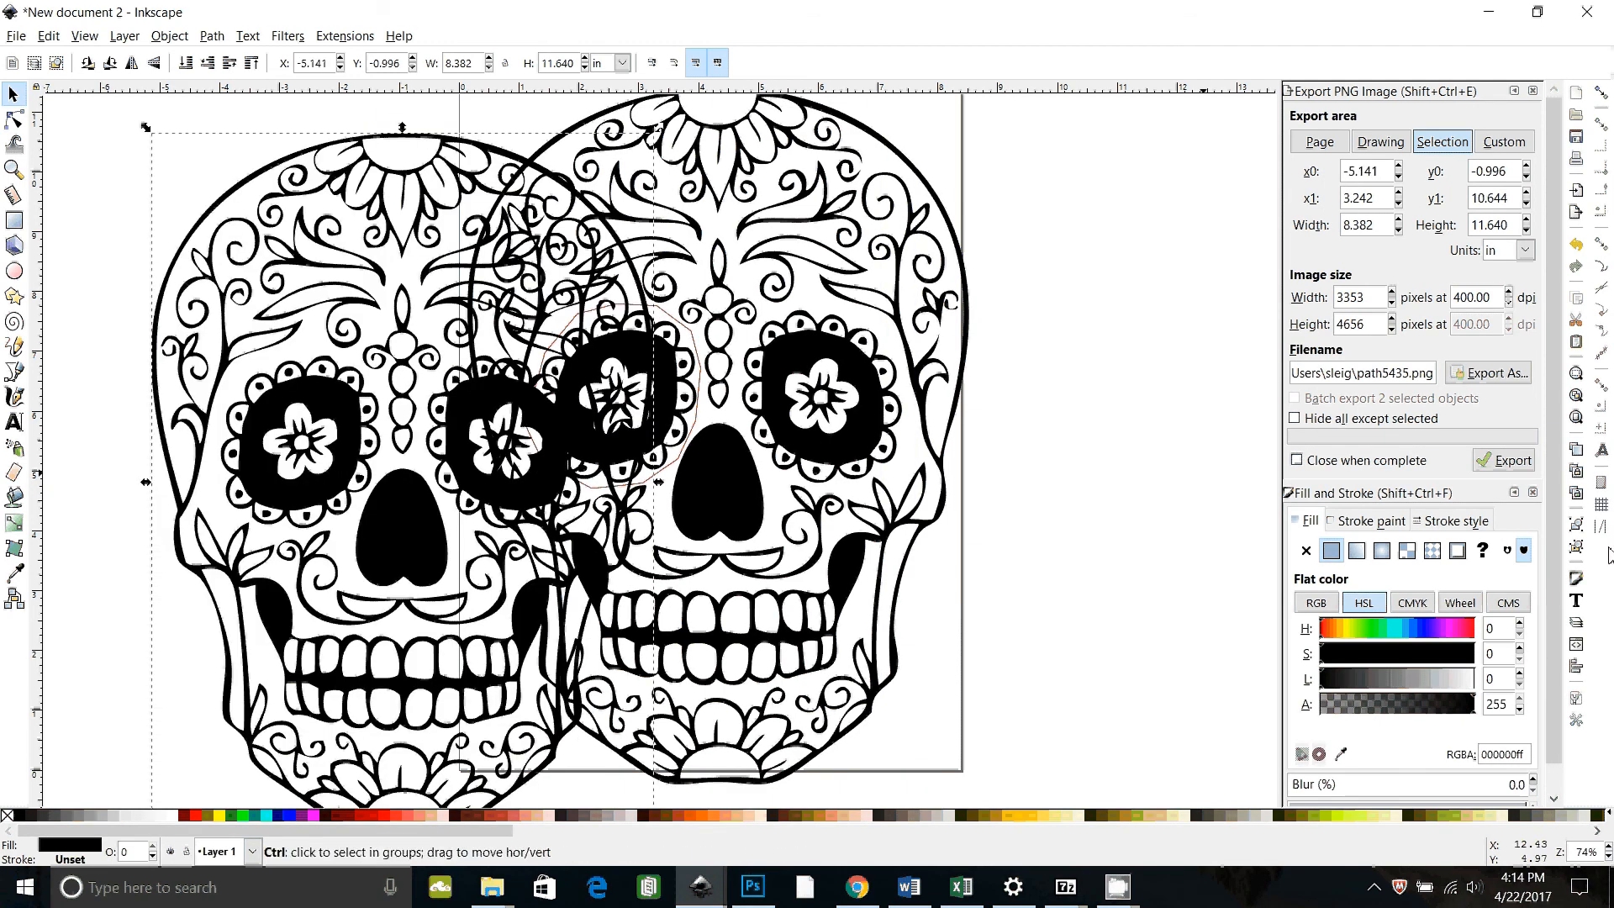
key("ctrl+z")
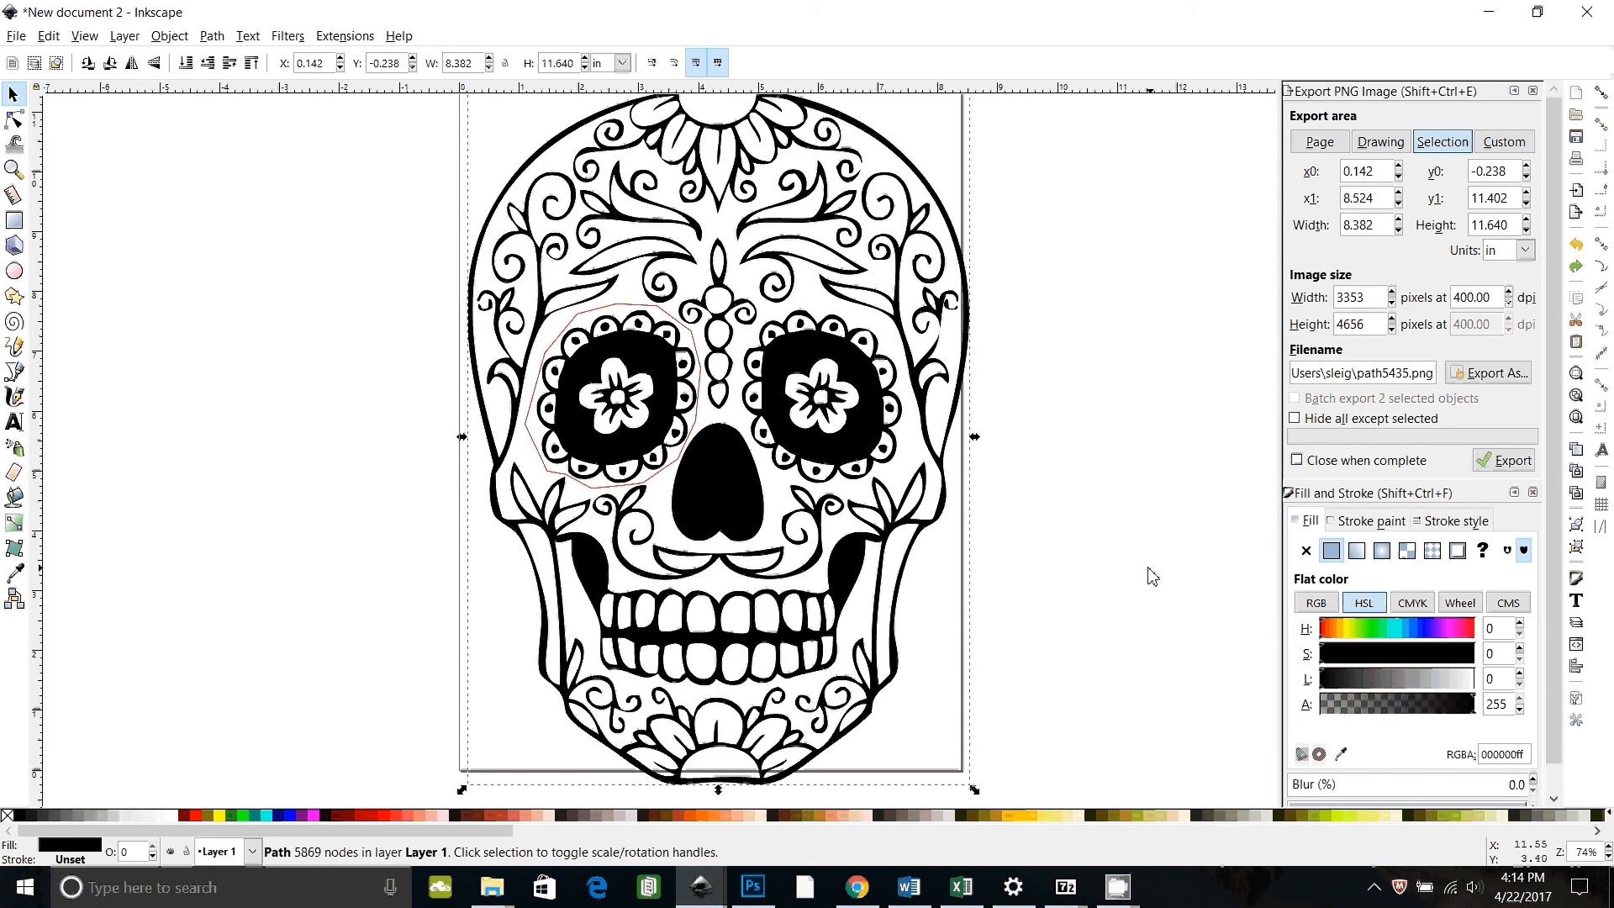
Step: Select the eye outline and raise it to the top of the stacking order
left_click(600, 315)
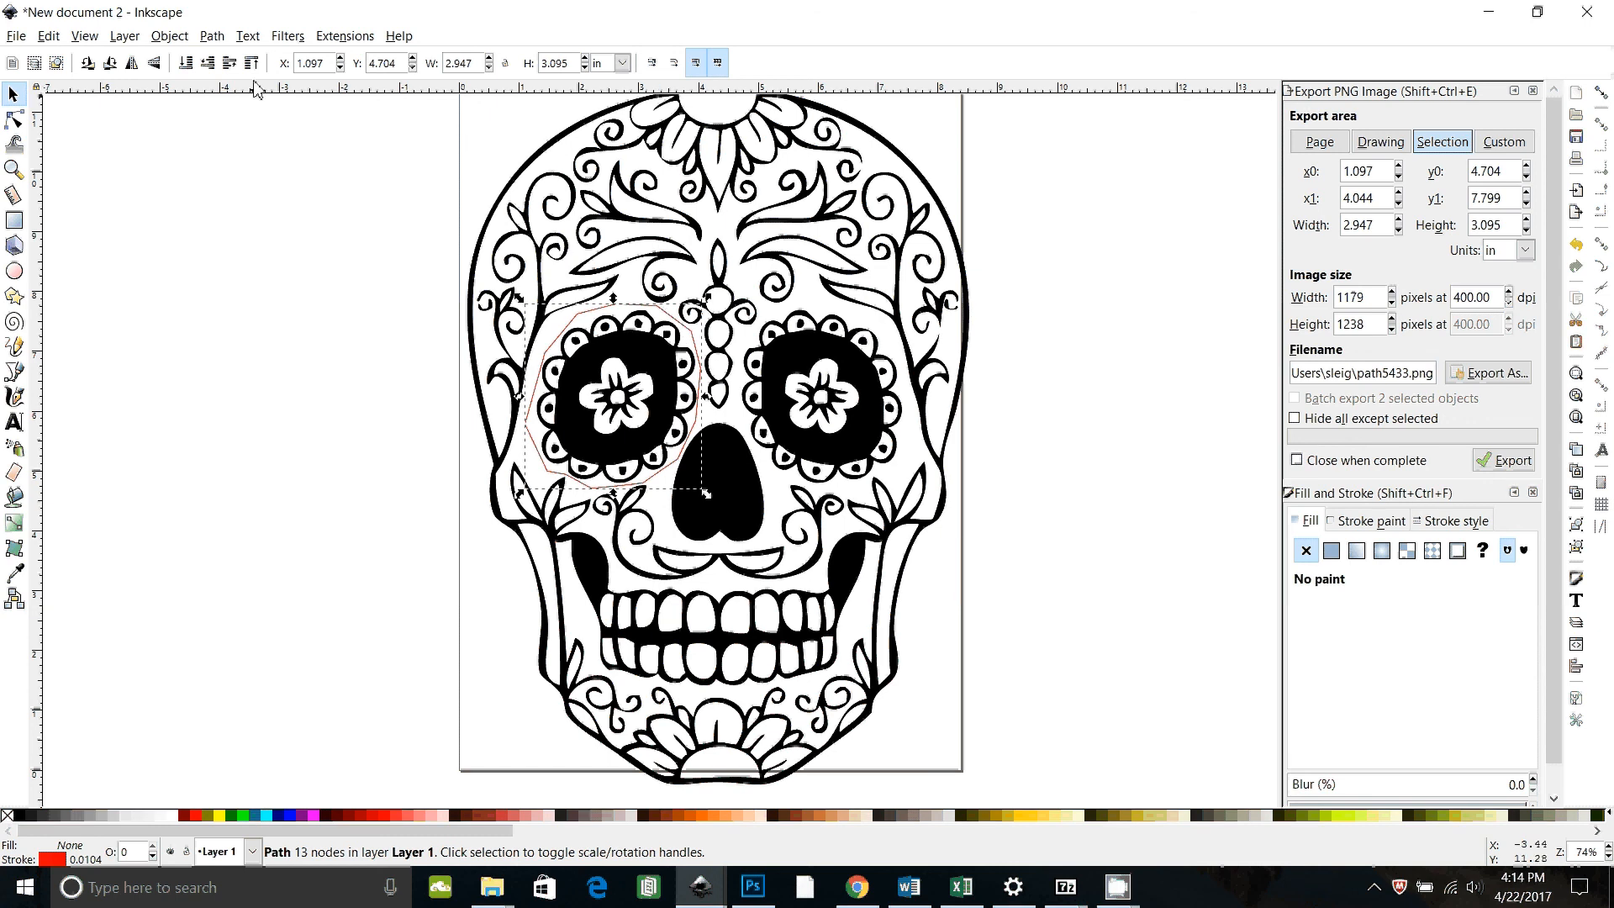
left_click(170, 38)
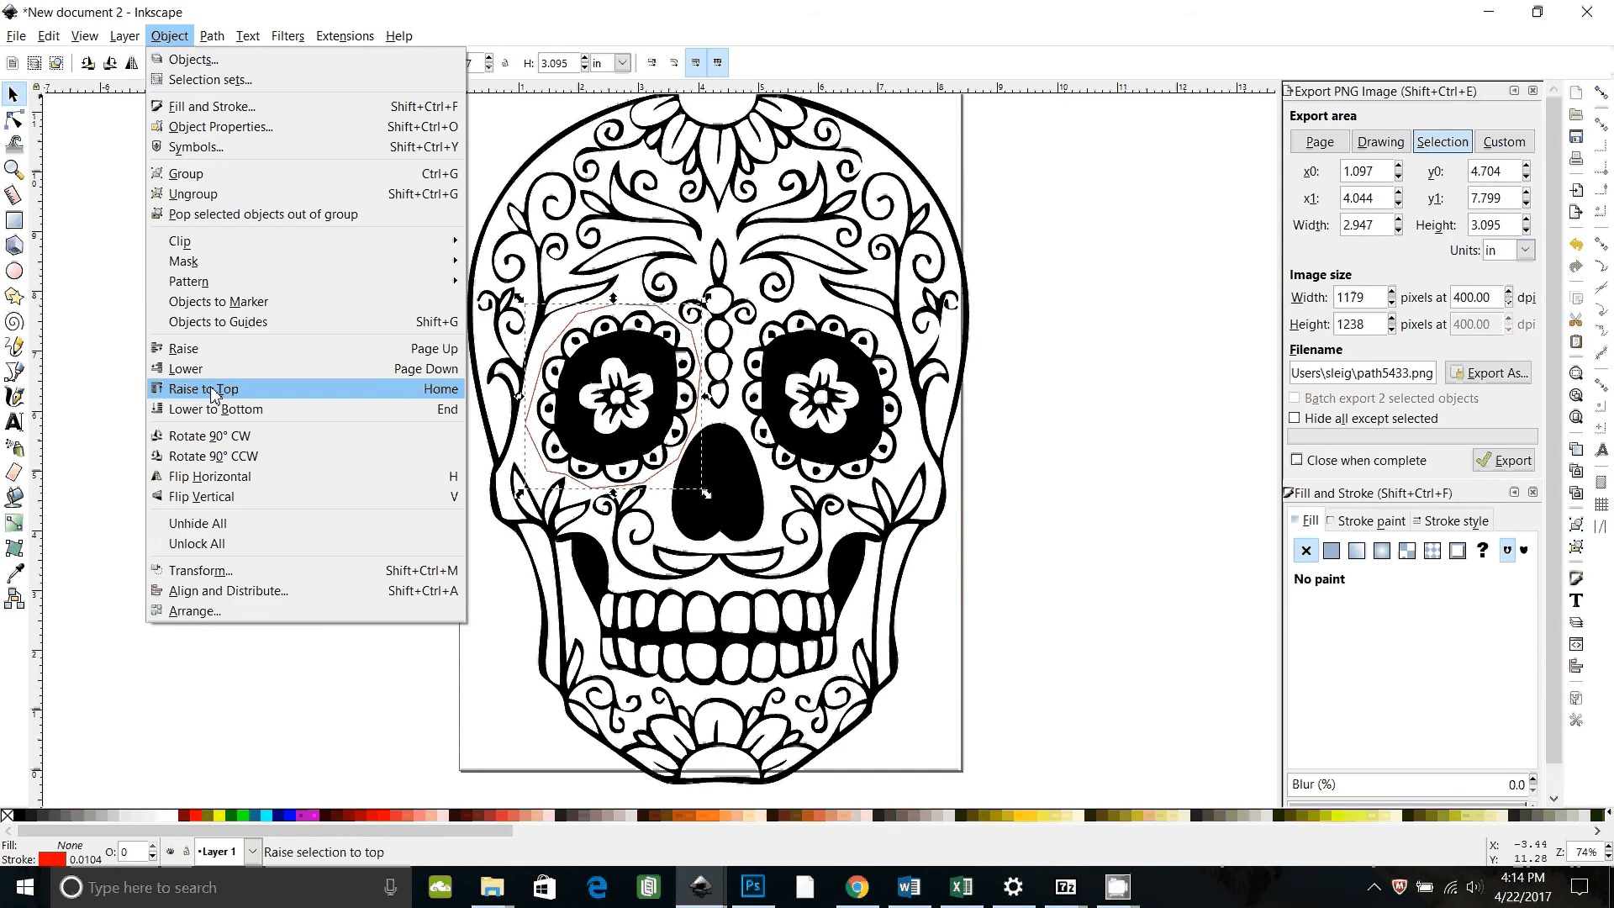
left_click(527, 137)
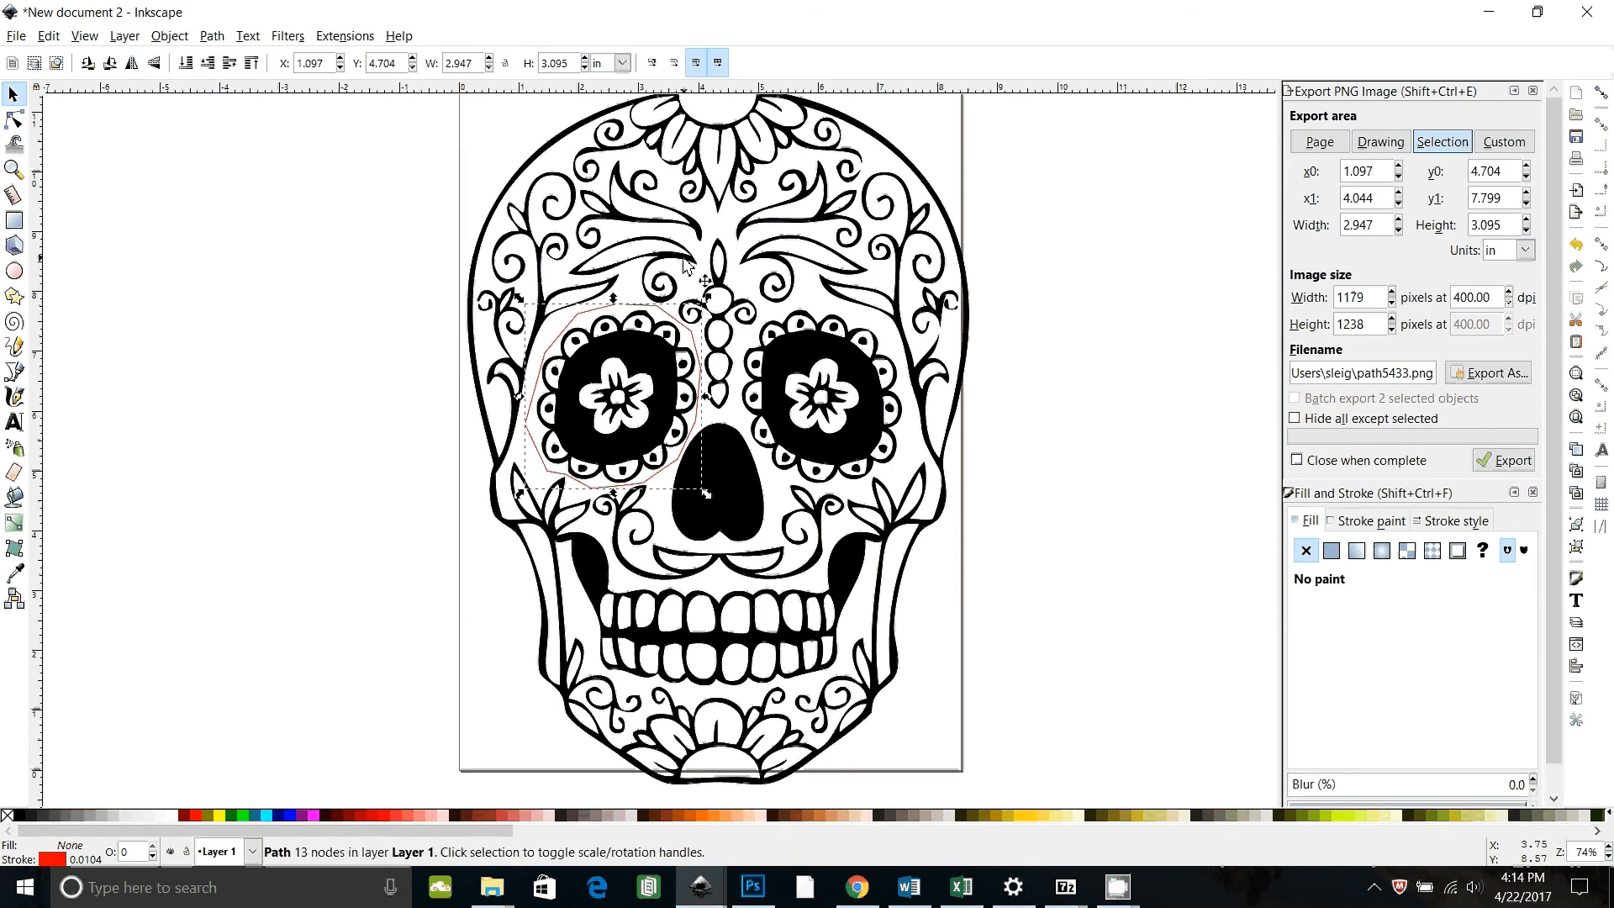
Step: Select the eye outline together with the skull copy and apply Intersection to produce a separate eye piece
left_click(627, 244, "shift")
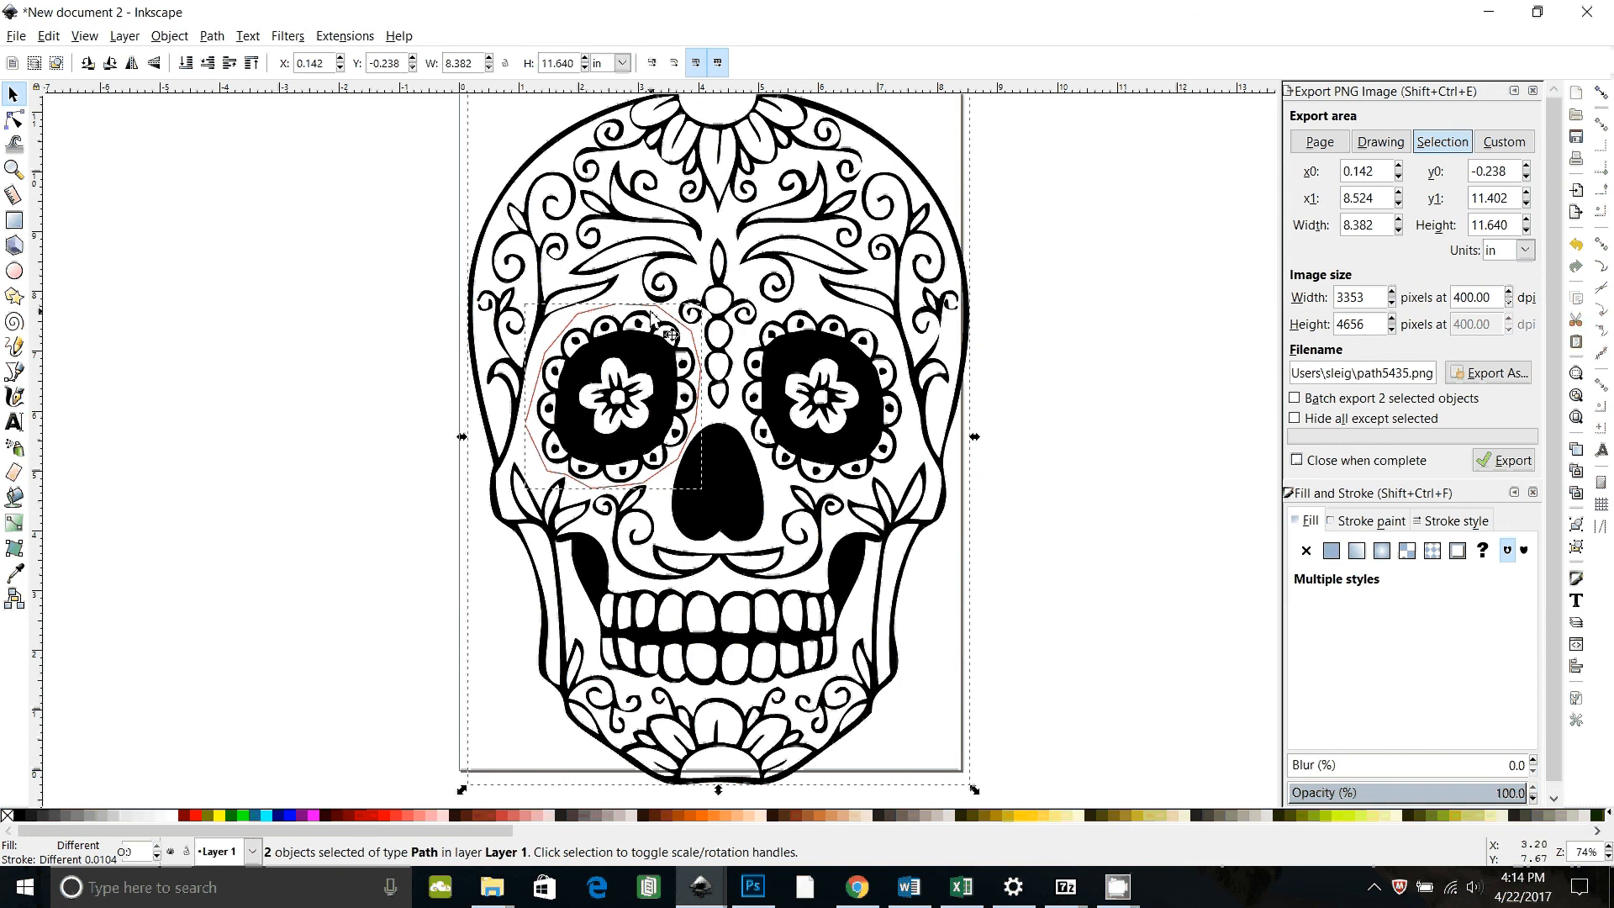
left_click(212, 37)
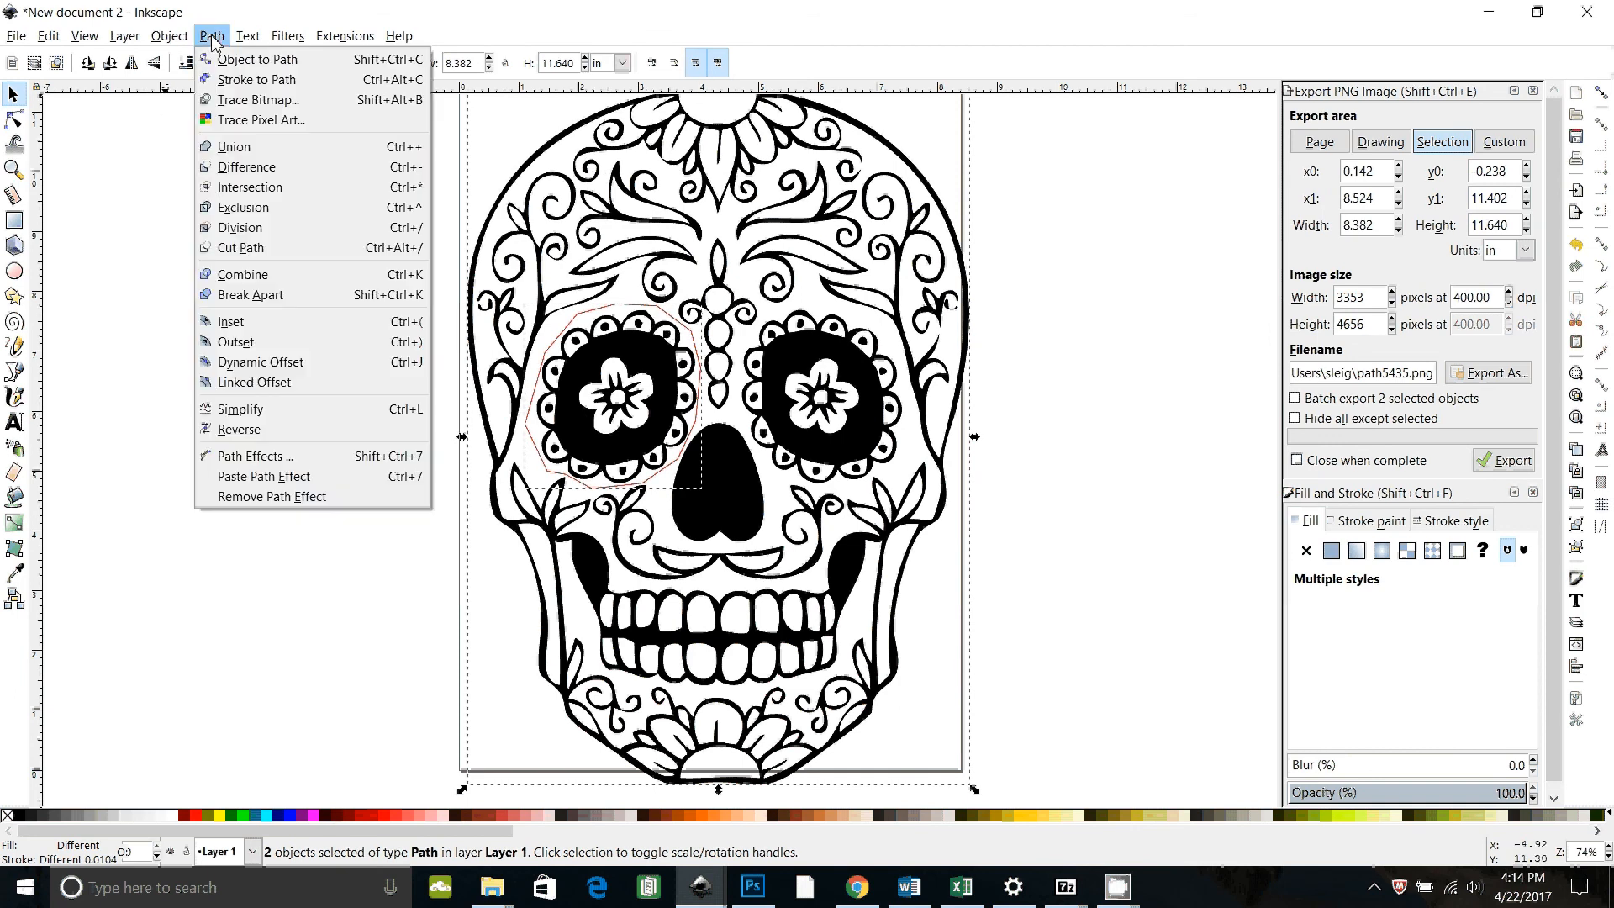
left_click(249, 189)
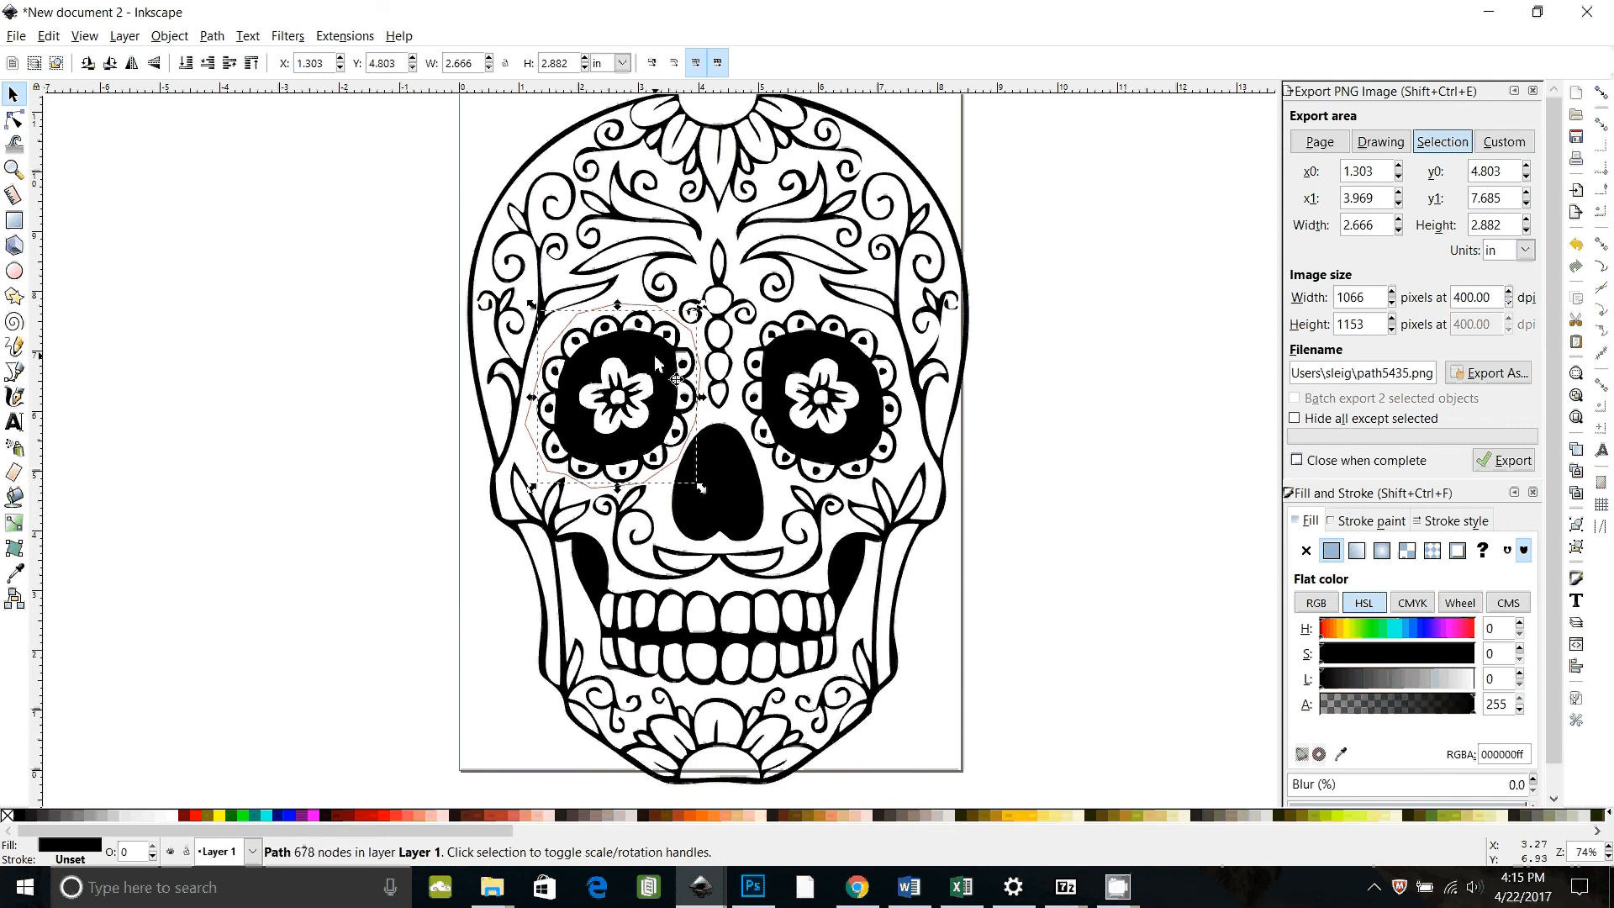
left_click_drag(653, 355, 325, 395)
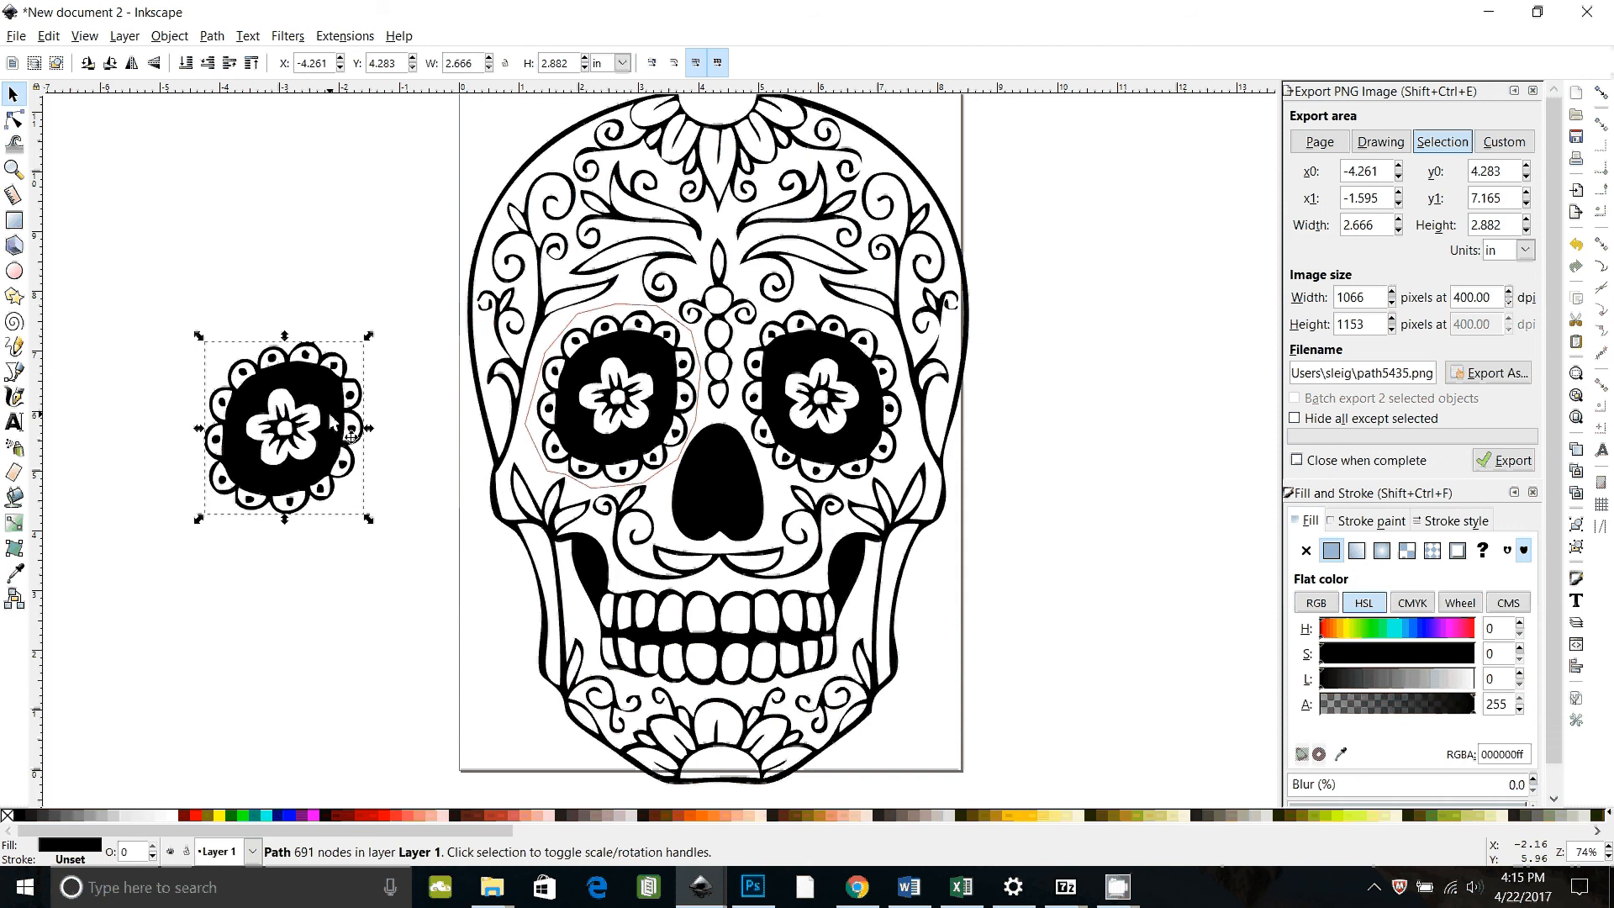
left_click_drag(332, 420, 637, 413)
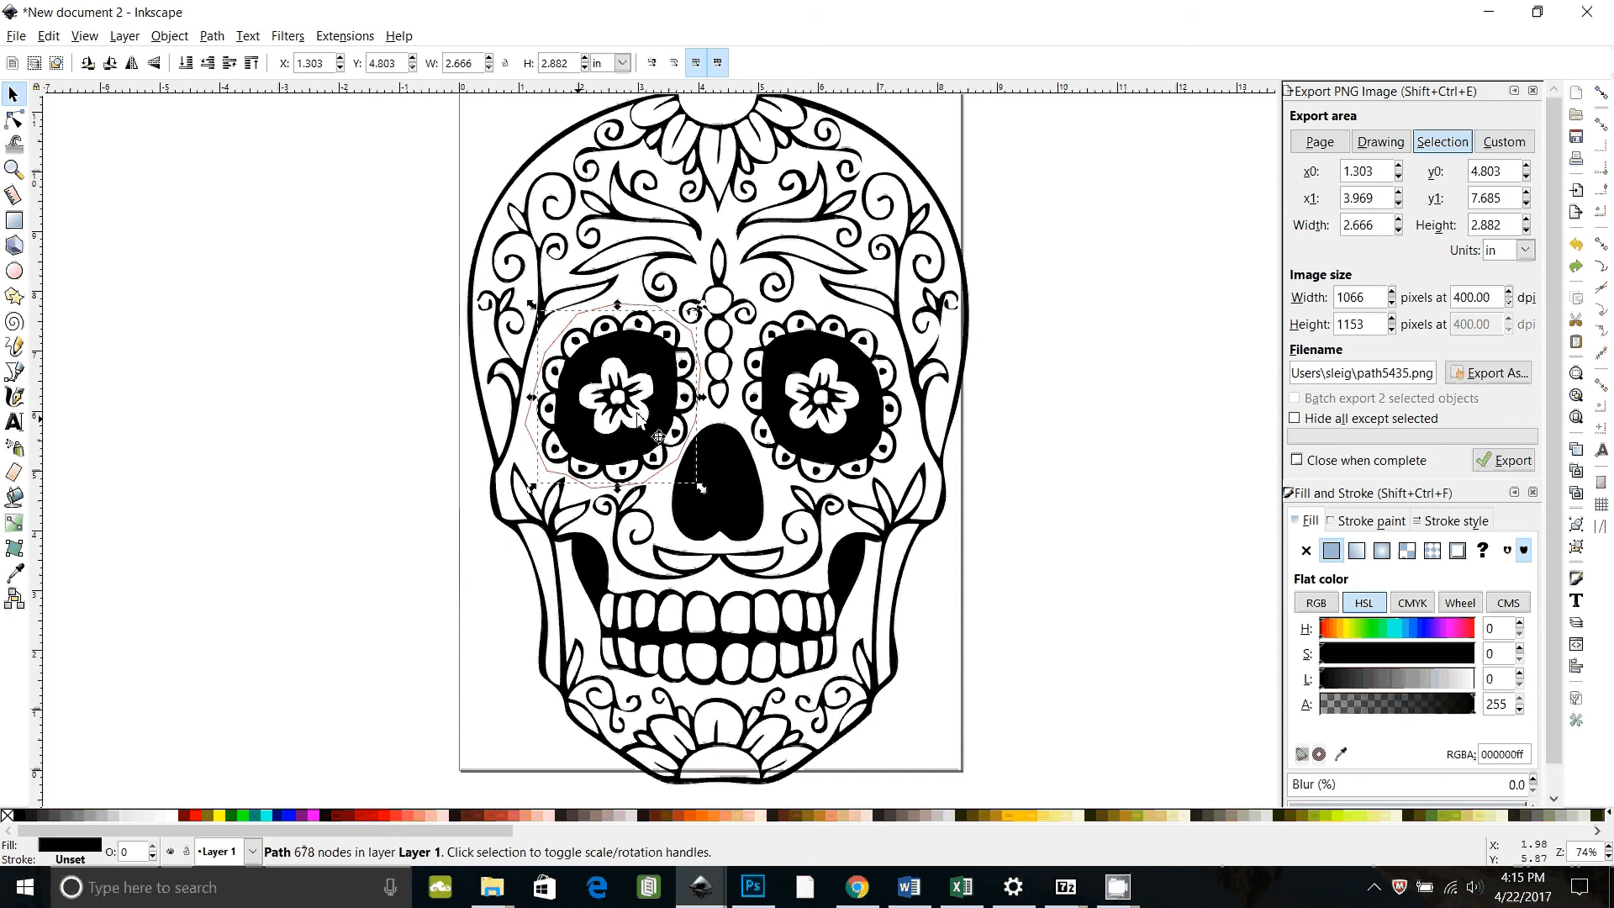
Step: Select the remaining eye outline with the original skull path and apply Difference to cut the eye area out
left_click(306, 432)
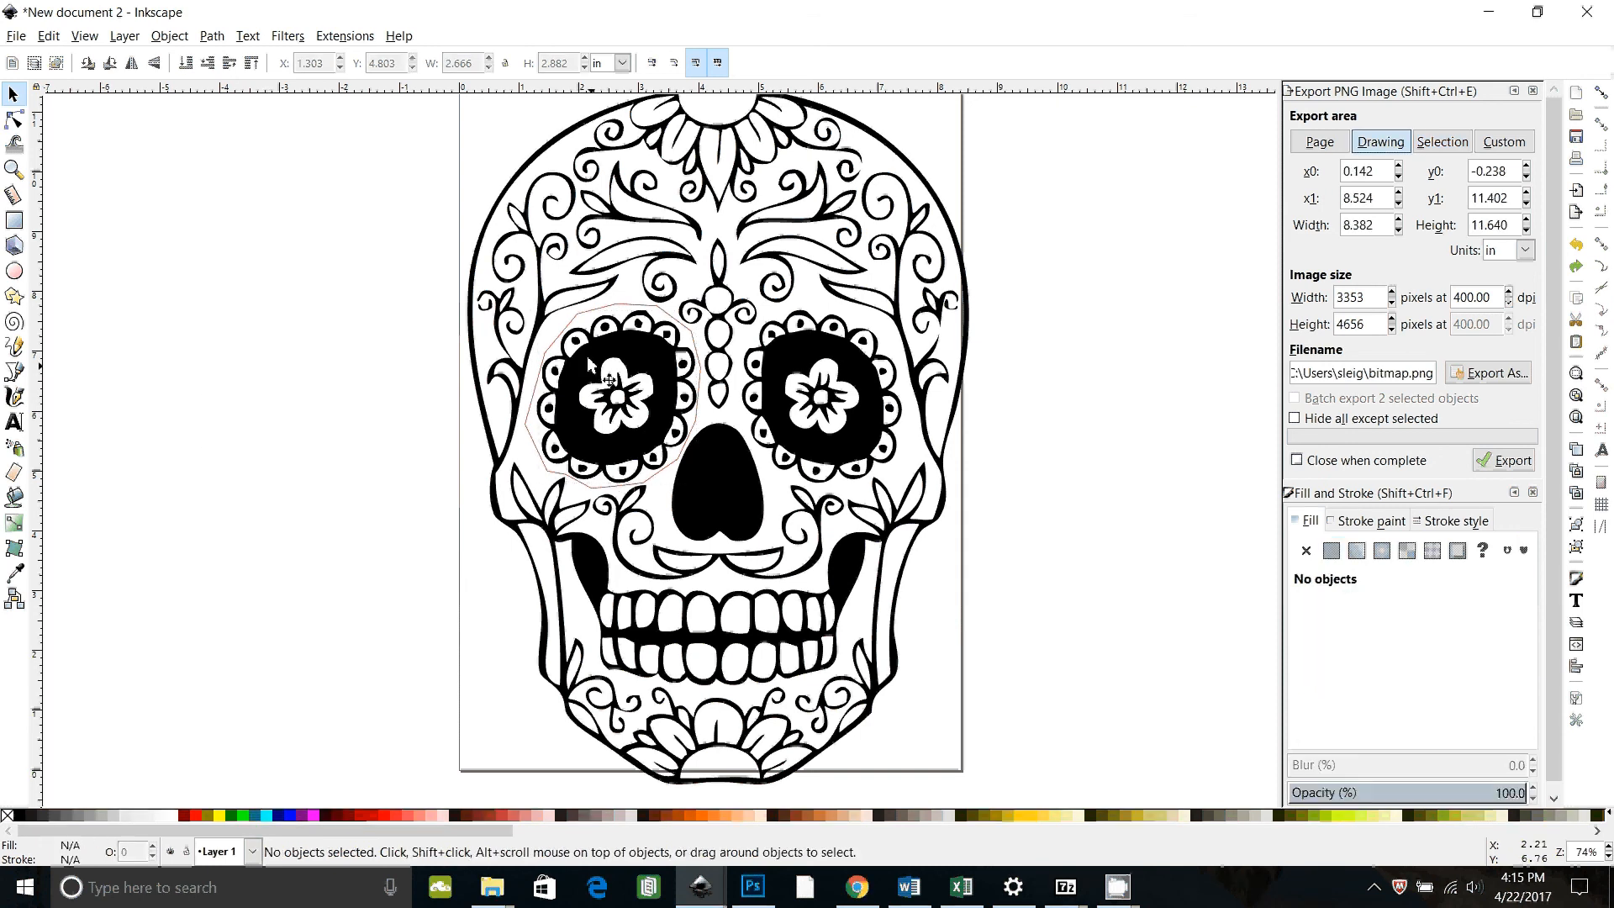
left_click(605, 317)
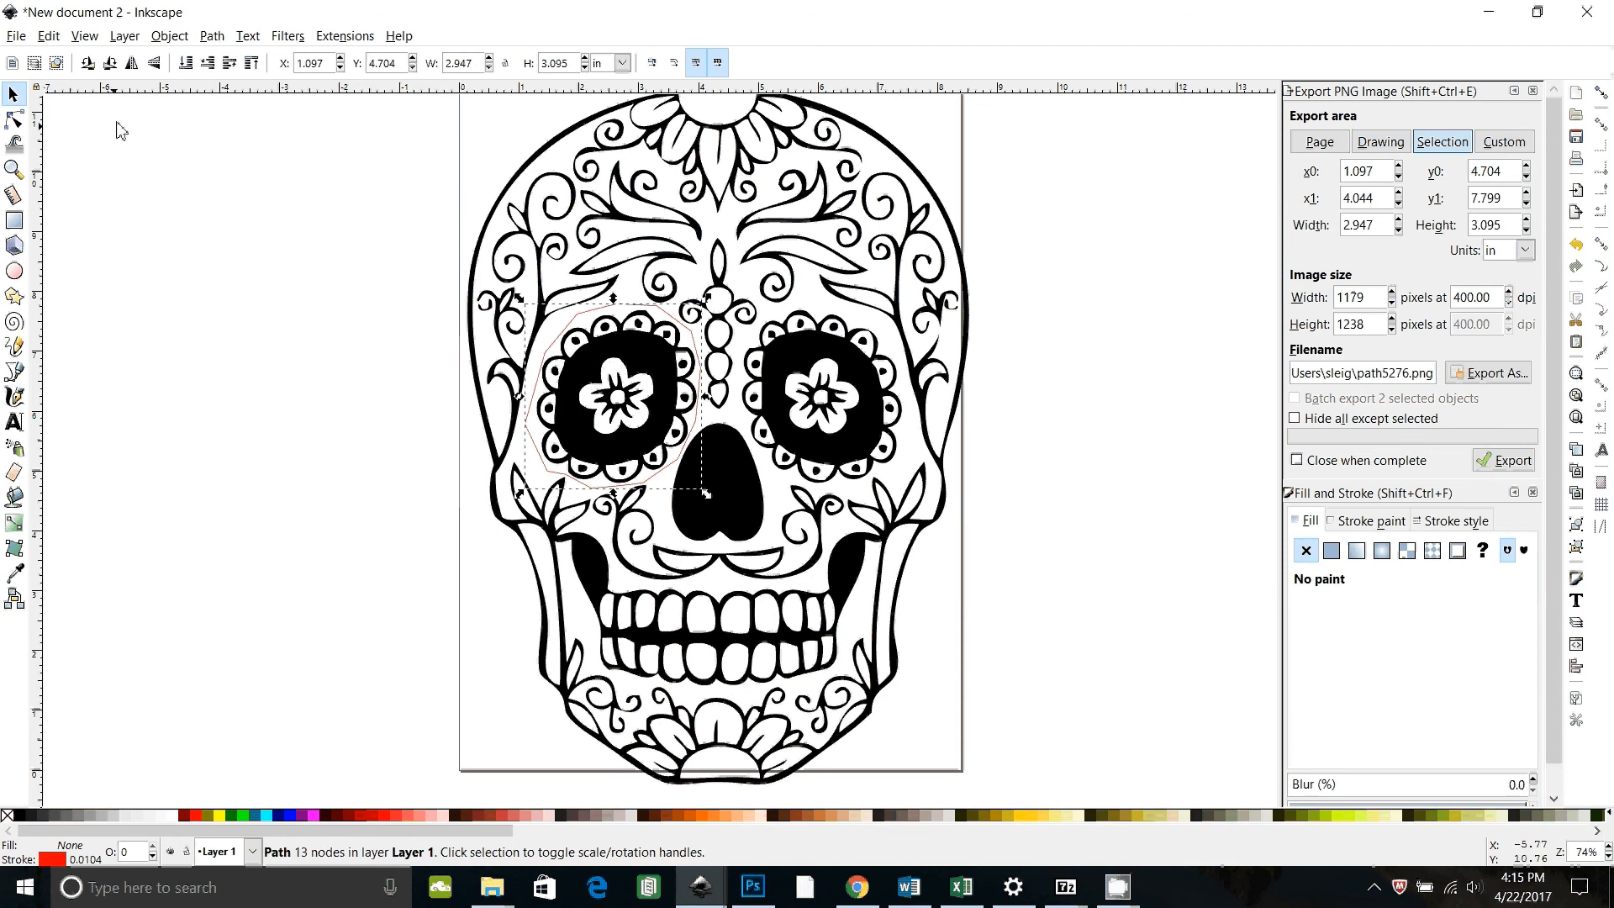
left_click(566, 231, "shift")
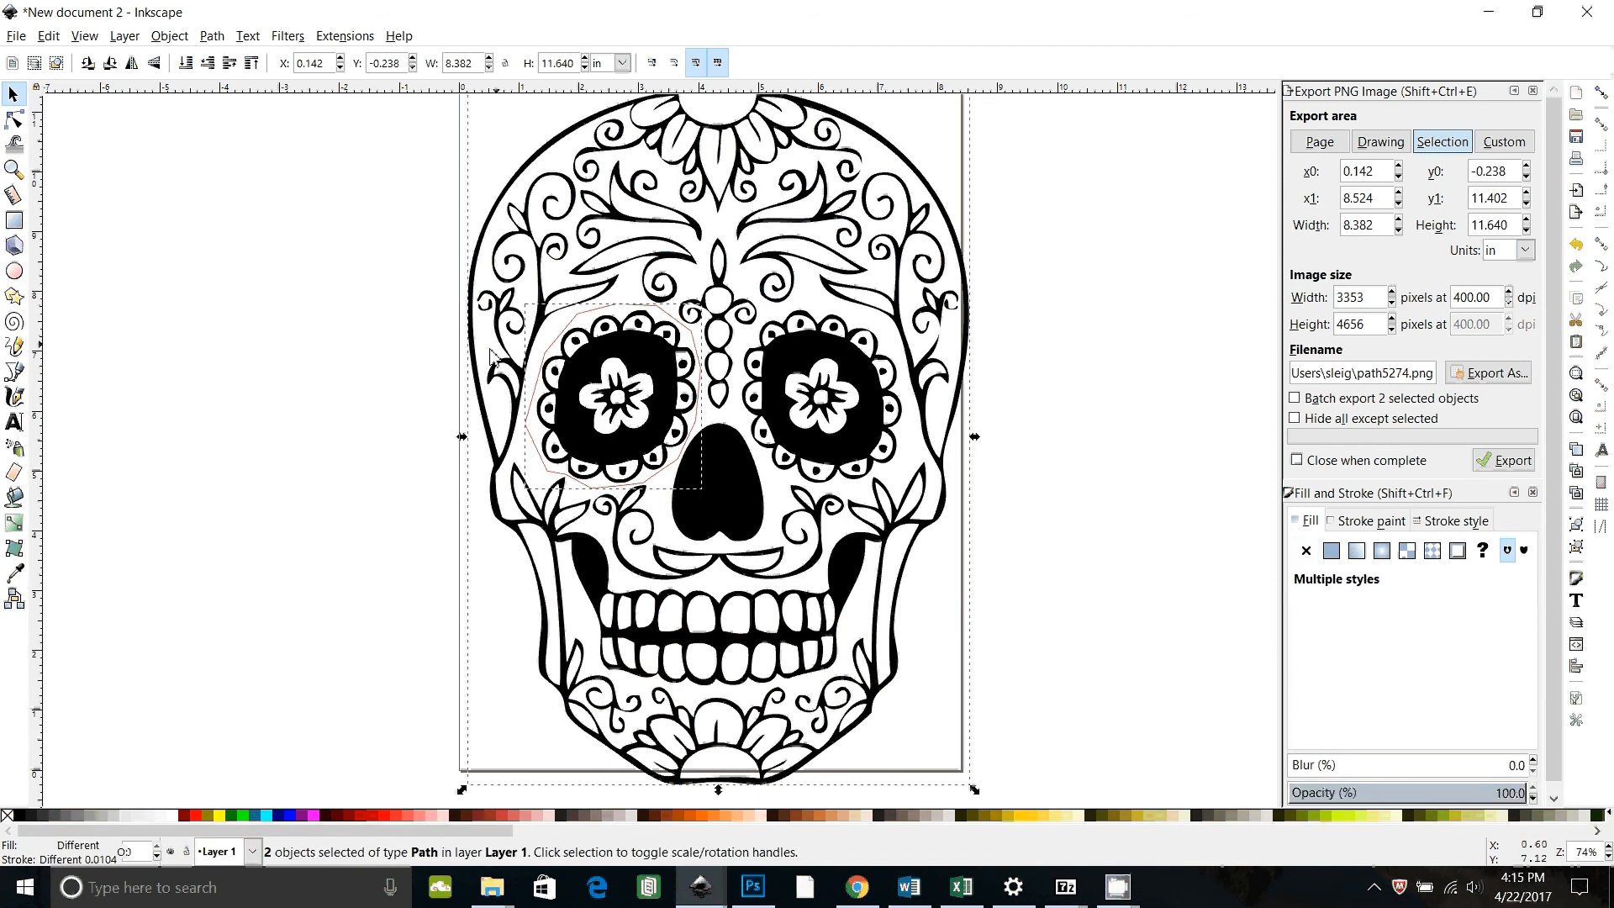
left_click(211, 35)
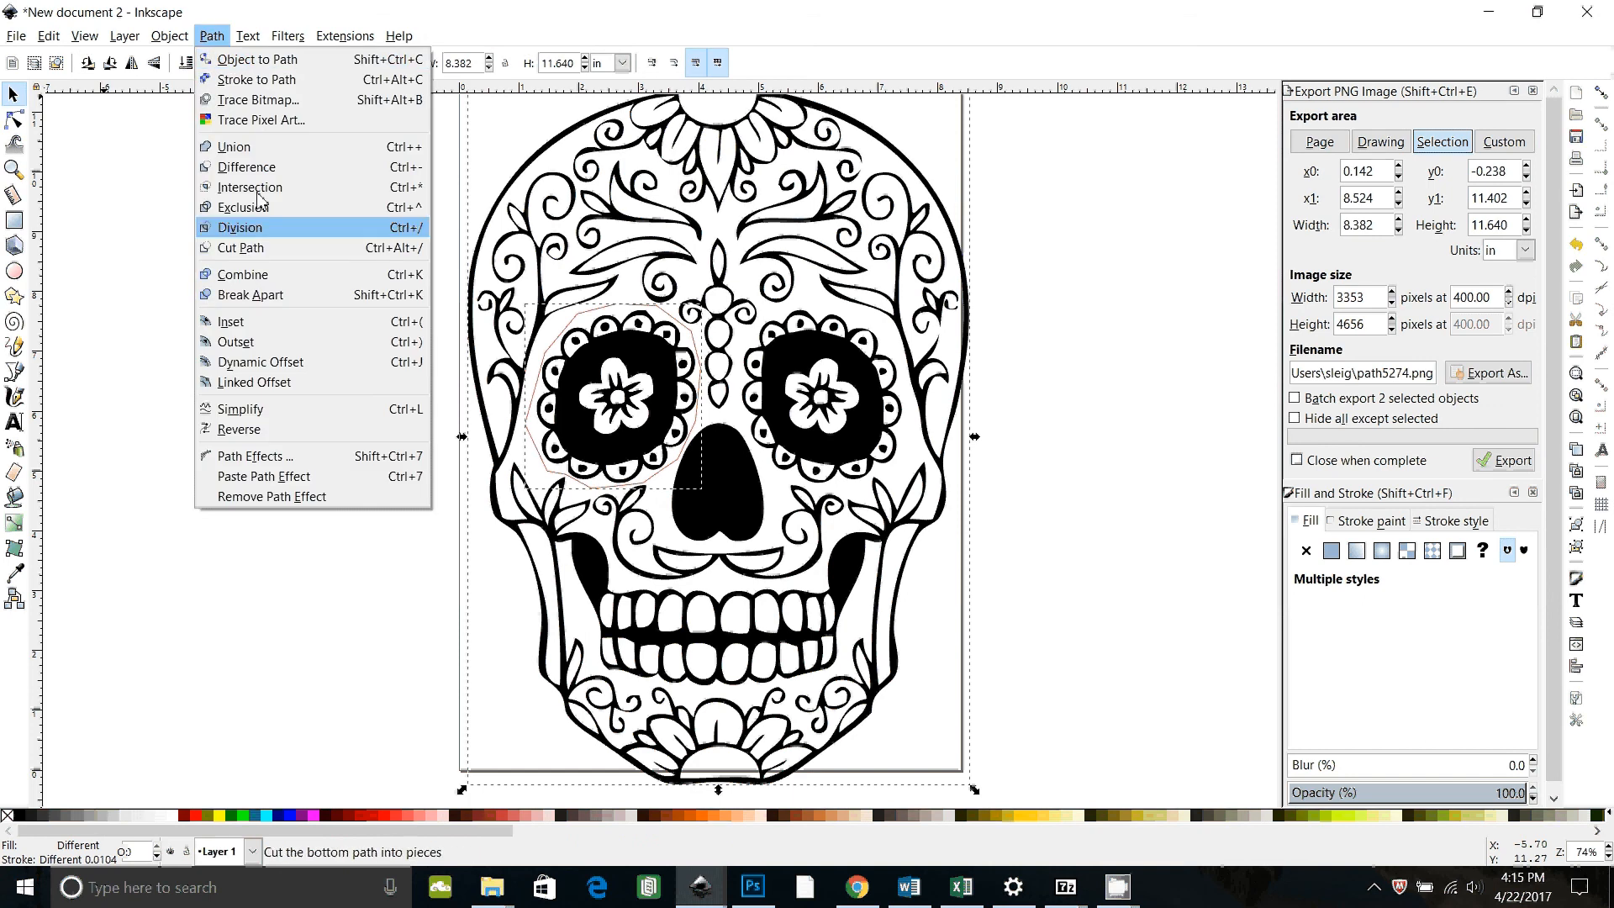
left_click(259, 166)
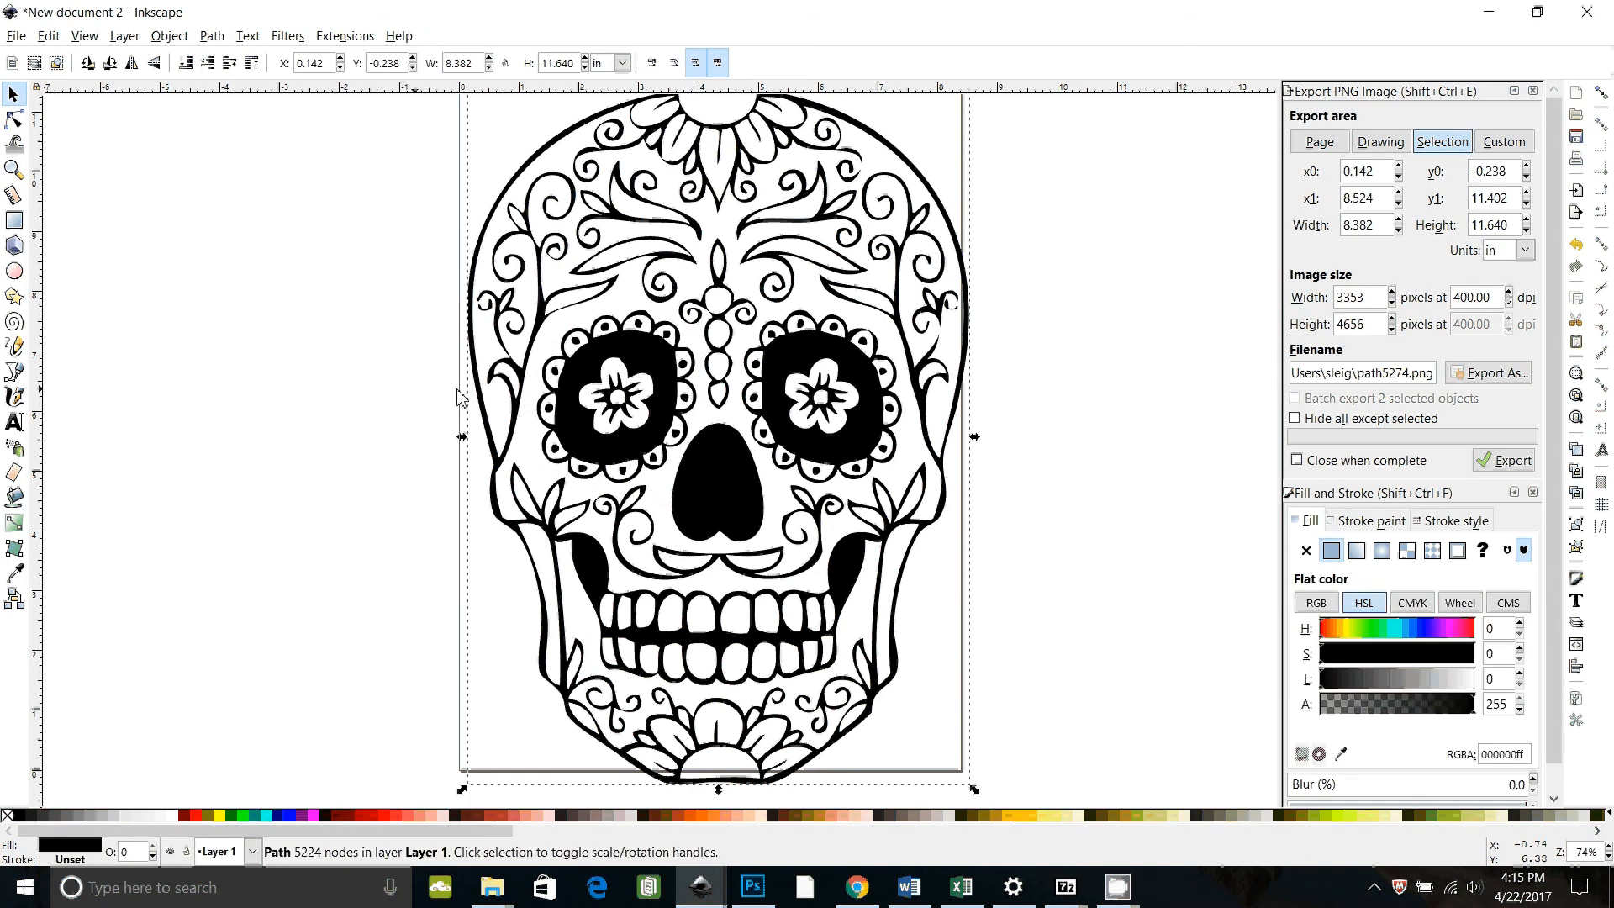
Step: Temporarily move the separated eye piece aside to inspect the cut skull, then restore it and deselect
left_click_drag(626, 363, 311, 370)
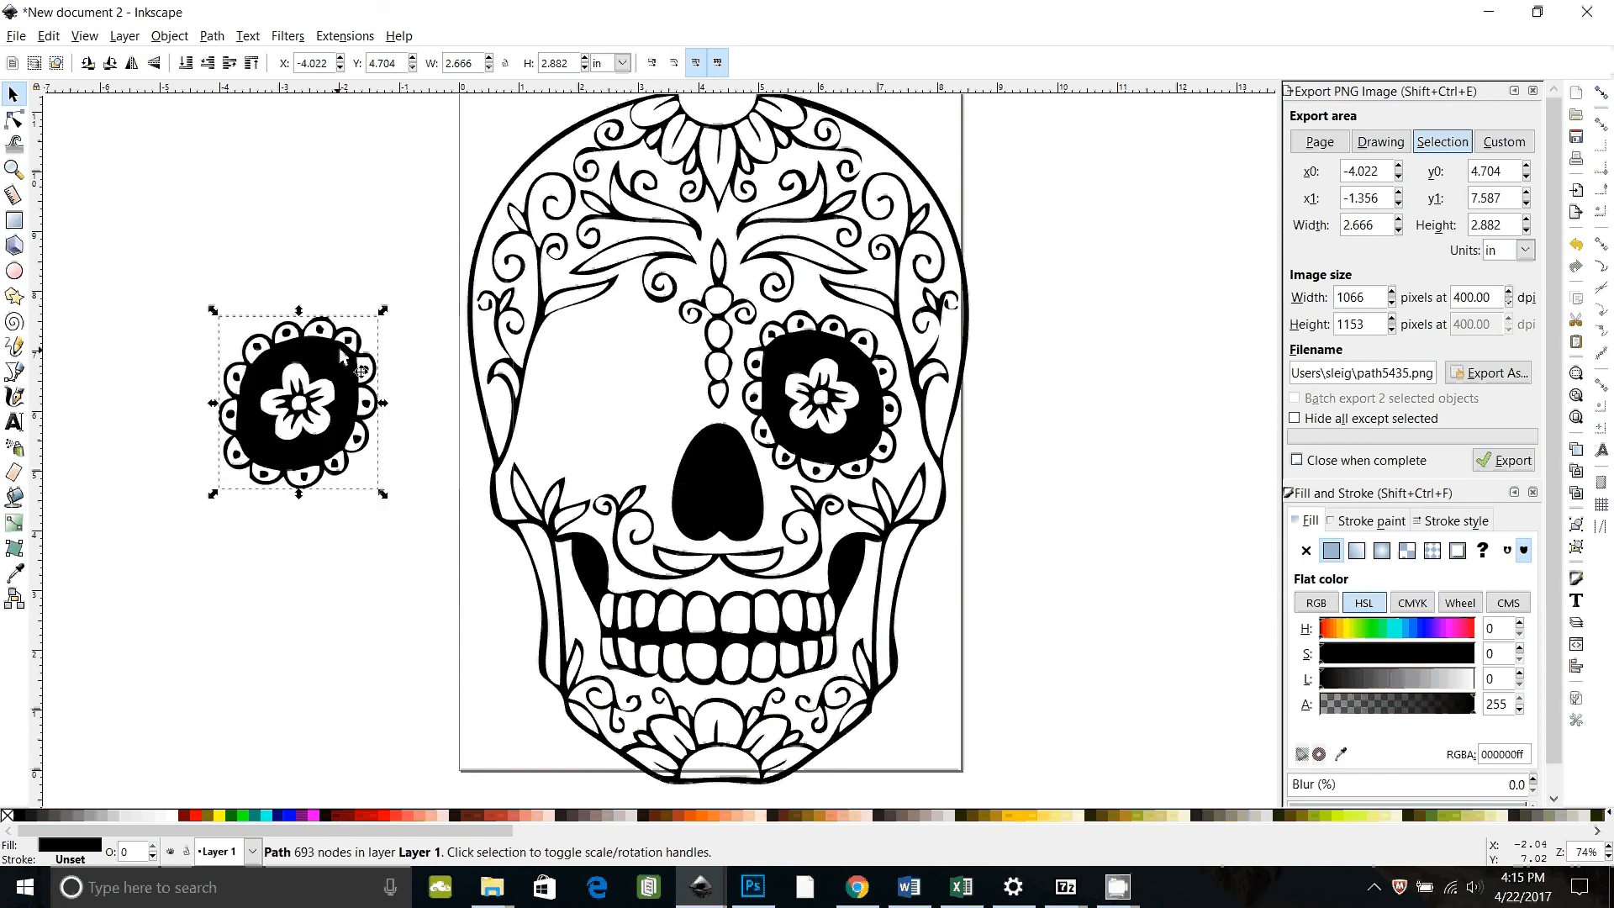
key("ctrl+z")
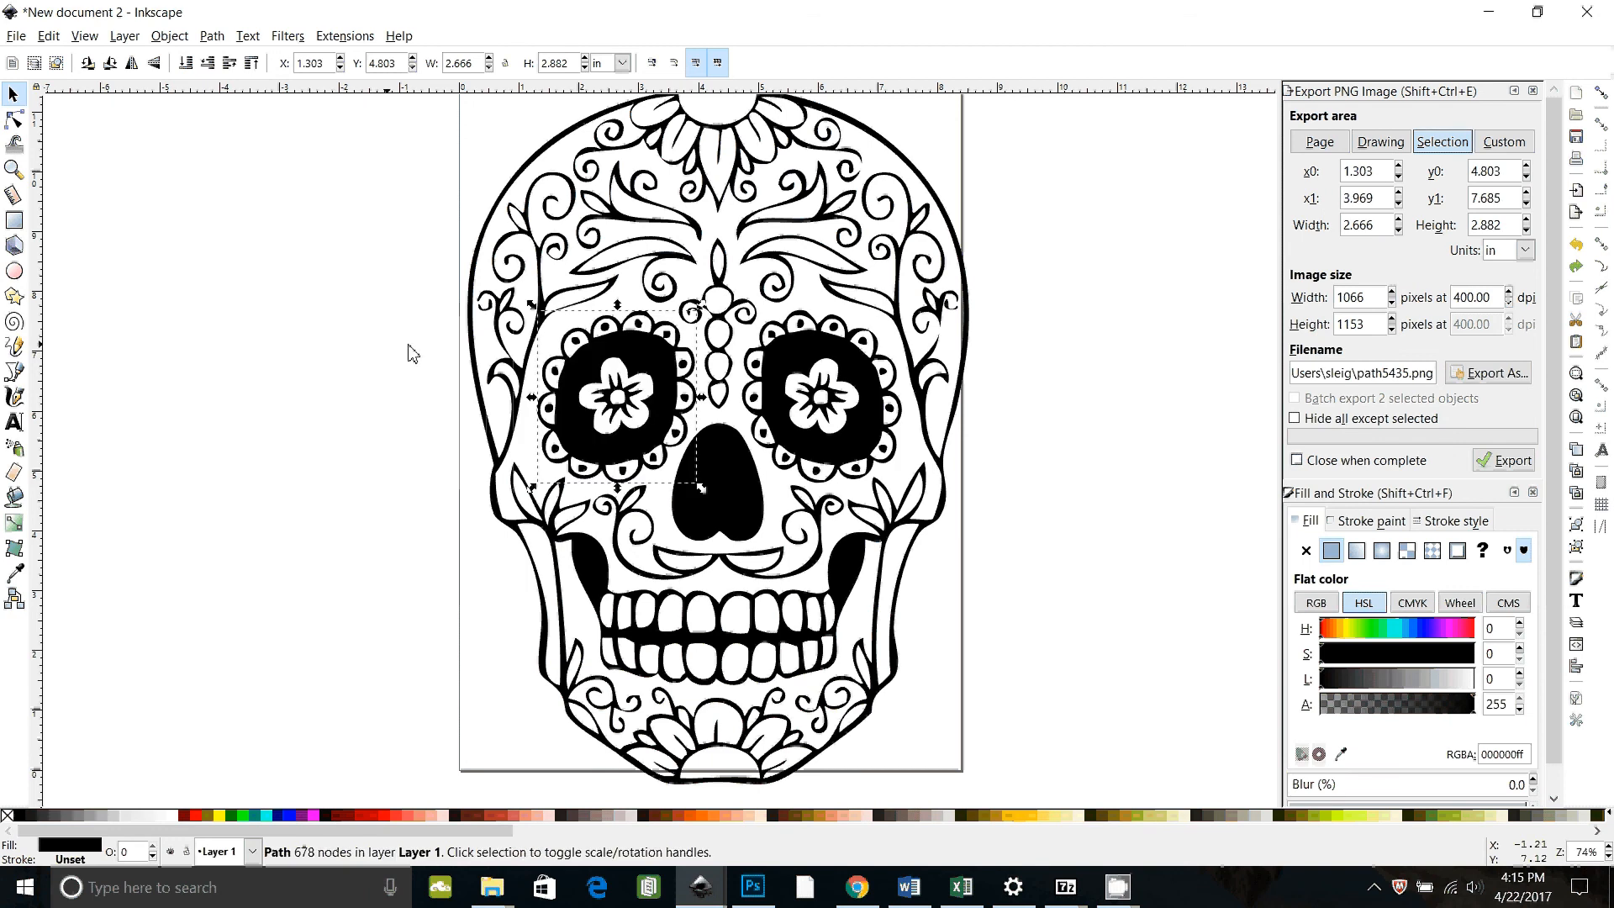
left_click(360, 394)
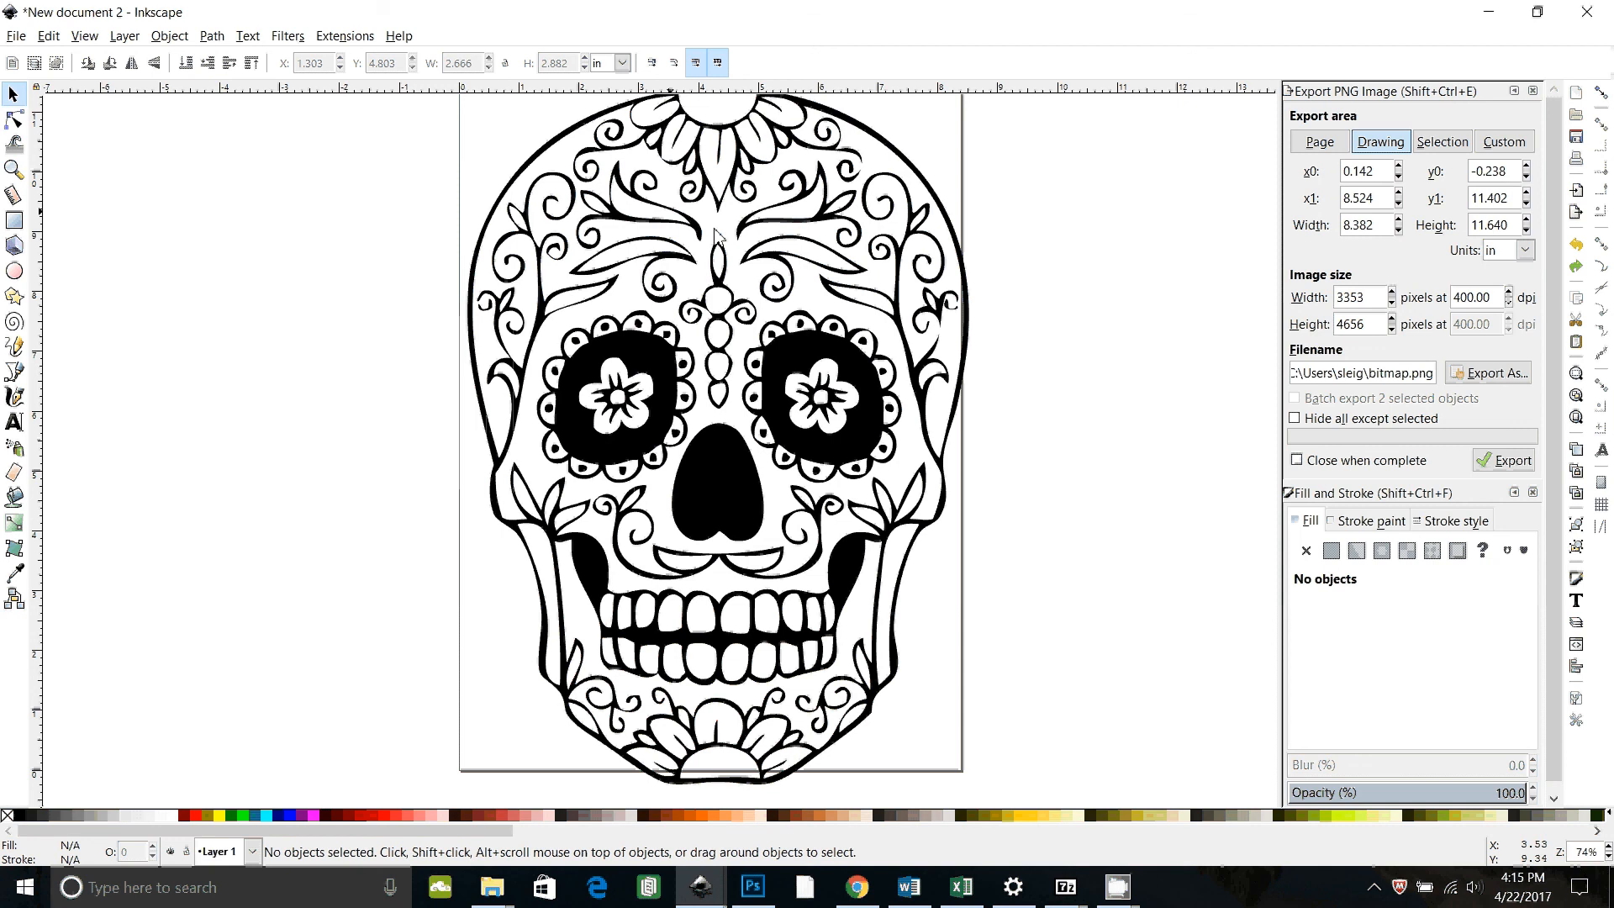